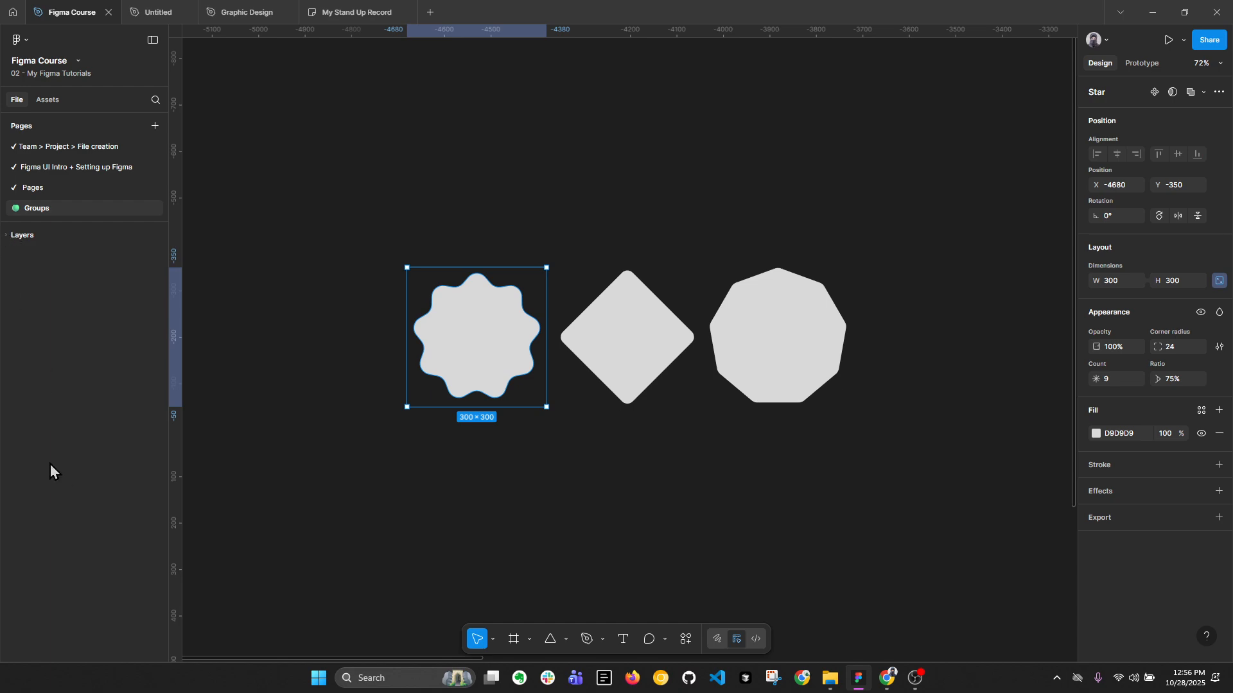
# Group the star, the diamond and the nine-sided polygon into one group.
pyautogui.click(5, 240)
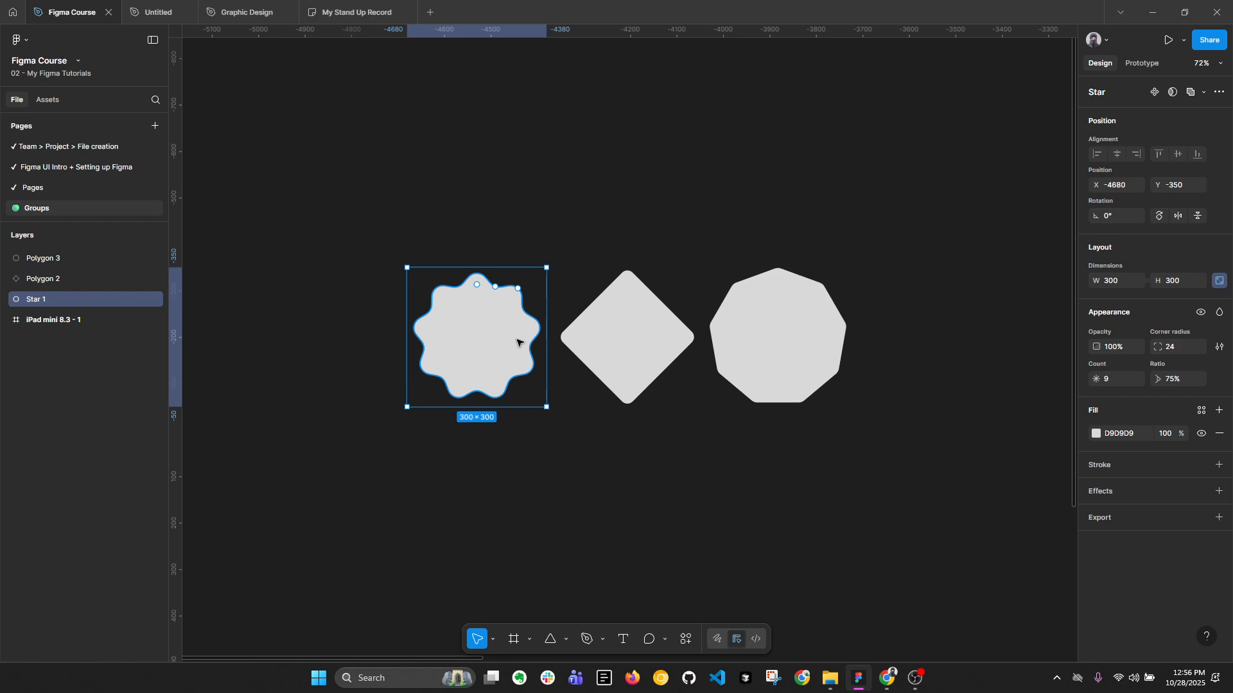
pyautogui.click(635, 340)
pyautogui.click(773, 343)
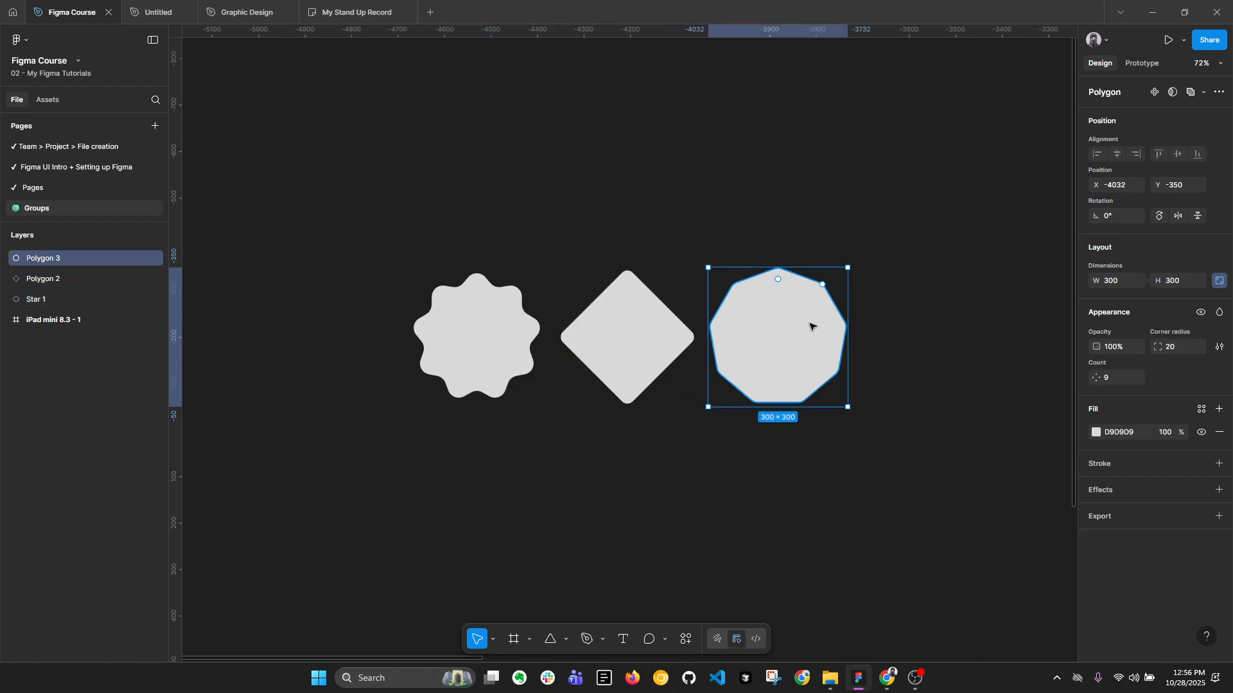
pyautogui.moveTo(387, 221); pyautogui.dragTo(845, 412)
pyautogui.rightClick(634, 312)
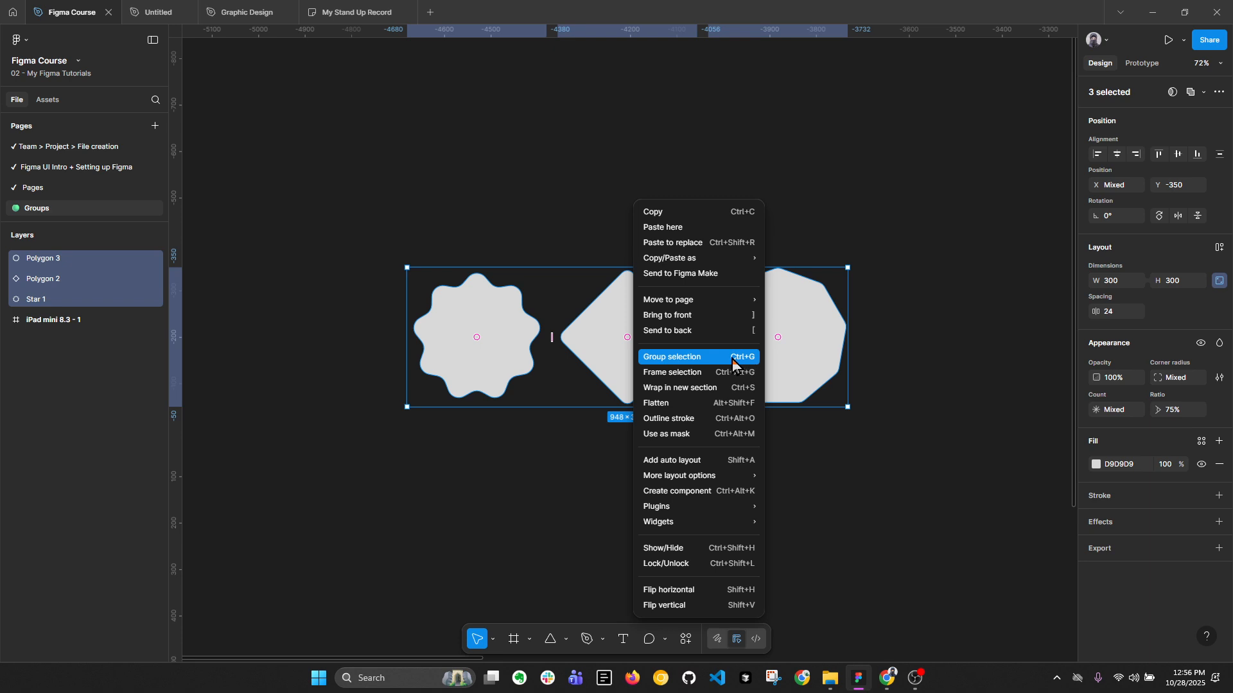
pyautogui.click(581, 208)
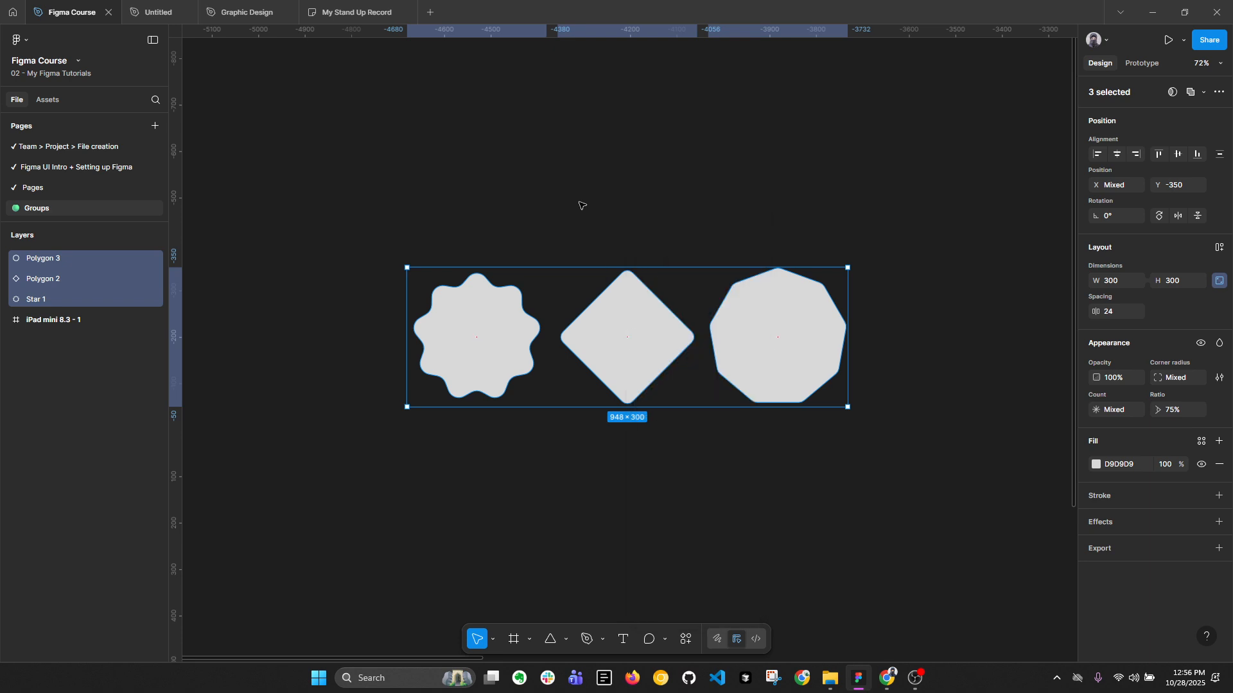
pyautogui.hotkey('ctrl', 'g')
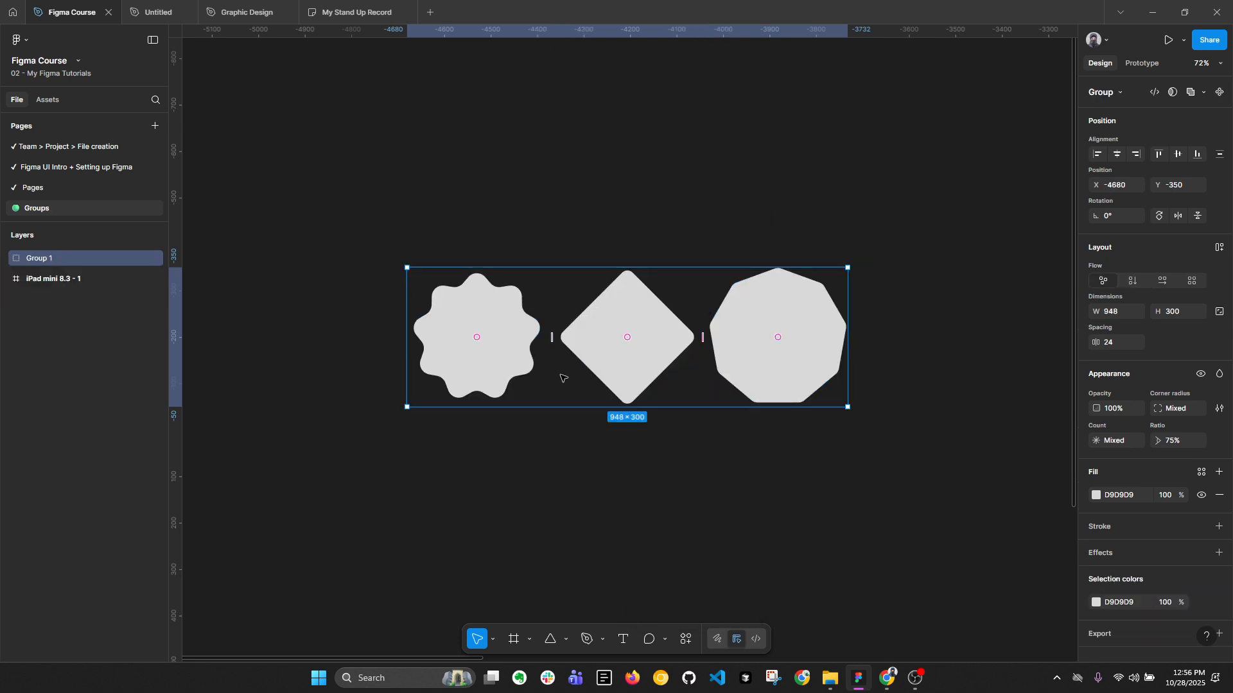
# Add a new iPad mini 8.3 frame to the page beside the grouped shapes.
pyautogui.scroll(-1, 584, 294)
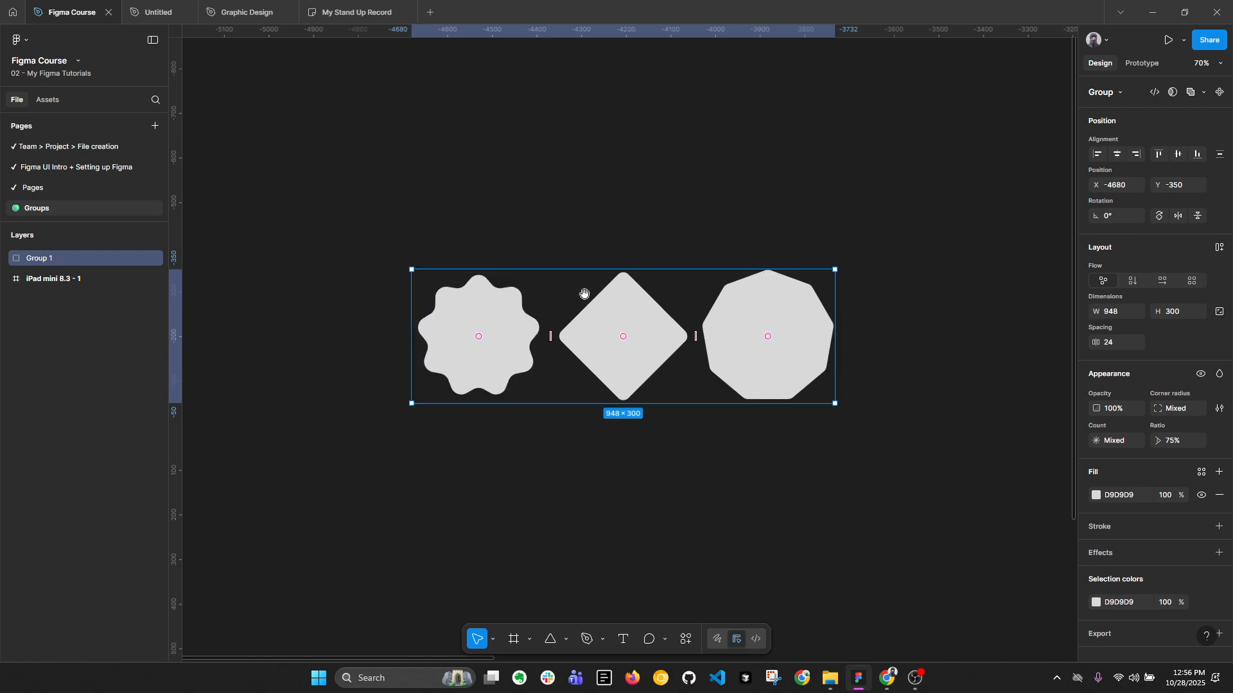
pyautogui.moveTo(584, 294); pyautogui.dragTo(548, 256)
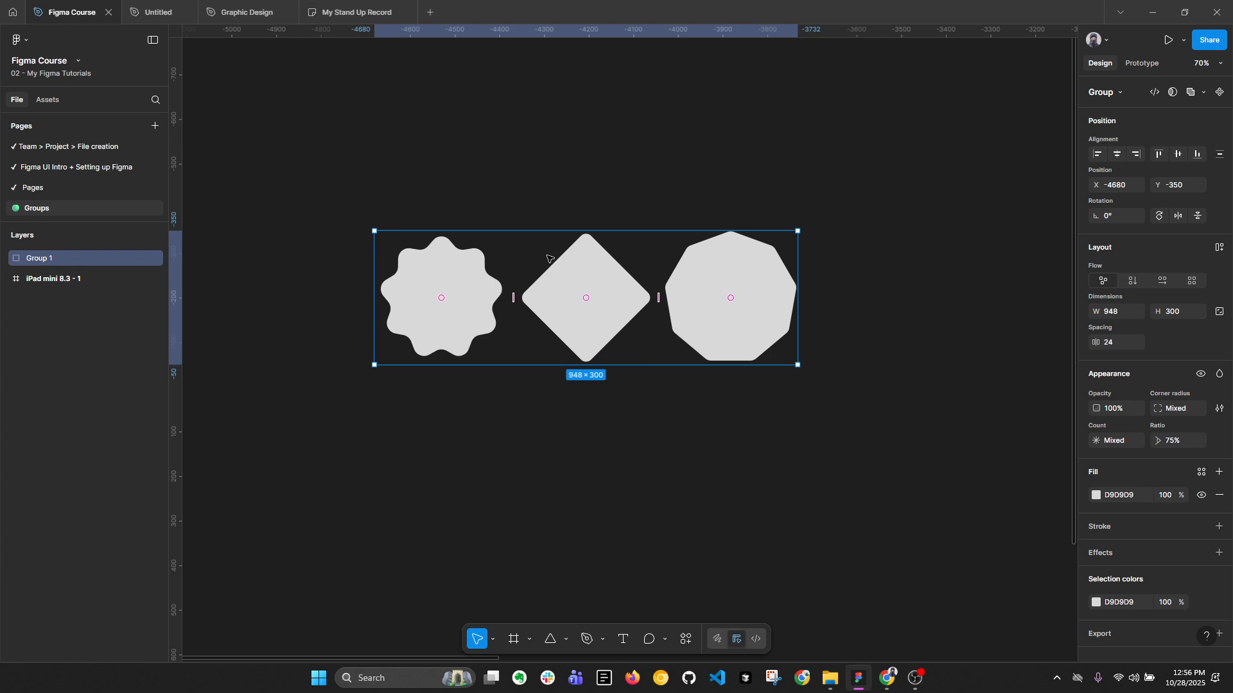
pyautogui.scroll(-2, 525, 220)
pyautogui.moveTo(799, 301); pyautogui.dragTo(713, 275)
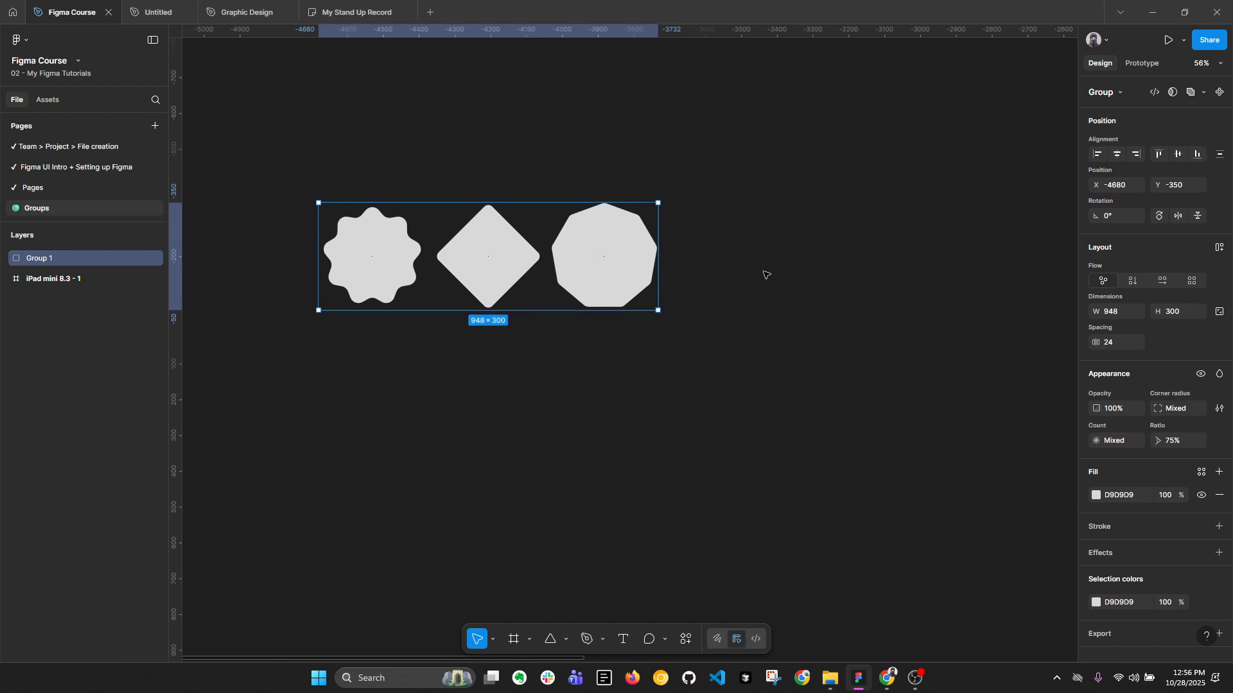
pyautogui.click(770, 274)
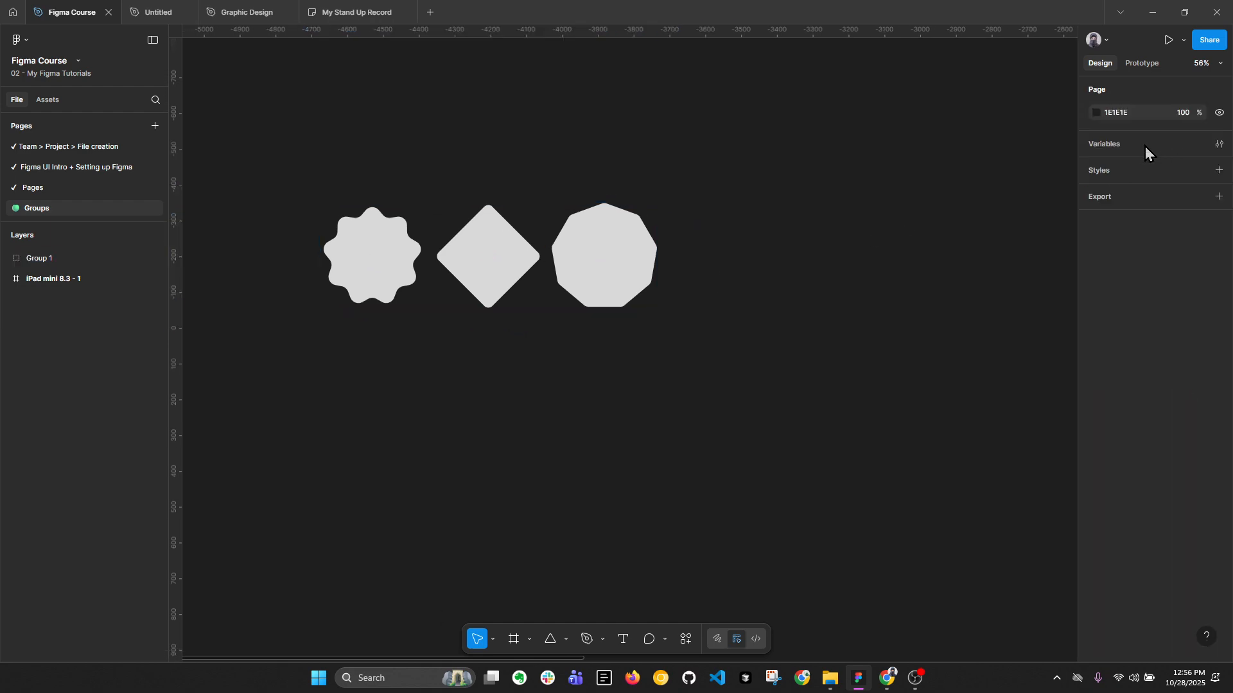
pyautogui.press('f')
pyautogui.click(1137, 198)
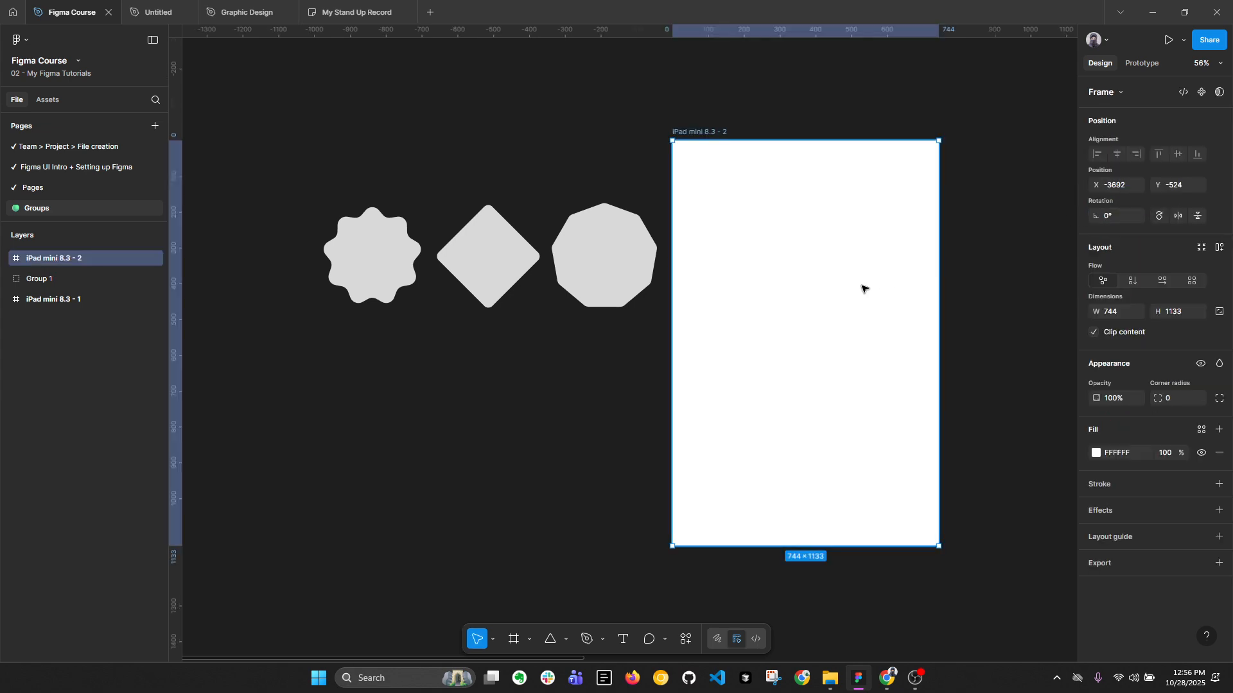
# Duplicate the shape group into the new iPad mini 8.3 frame, at about X 0, Y 212.
pyautogui.click(504, 247)
pyautogui.moveTo(499, 236); pyautogui.dragTo(876, 256)
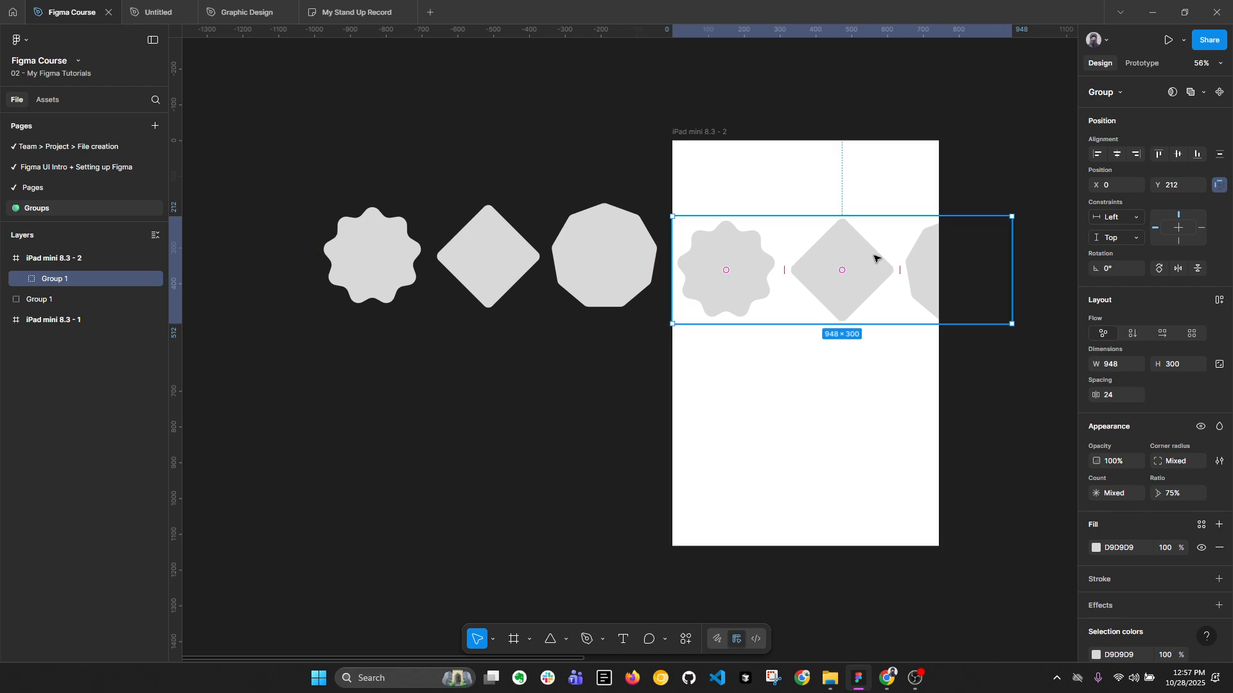
# Ungroup the copied shapes in the frame, try rotating them, undo that and group them again.
pyautogui.hscroll(2, 911, 268)
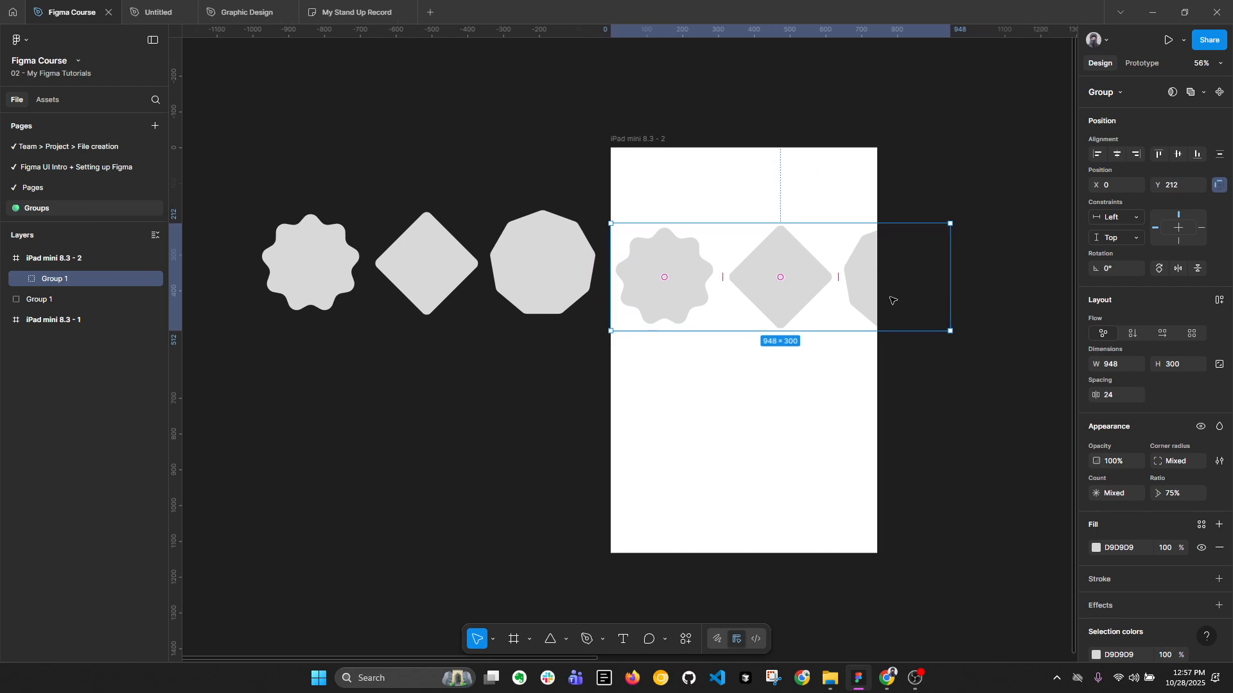
pyautogui.hotkey('ctrl', 'shift', 'g')
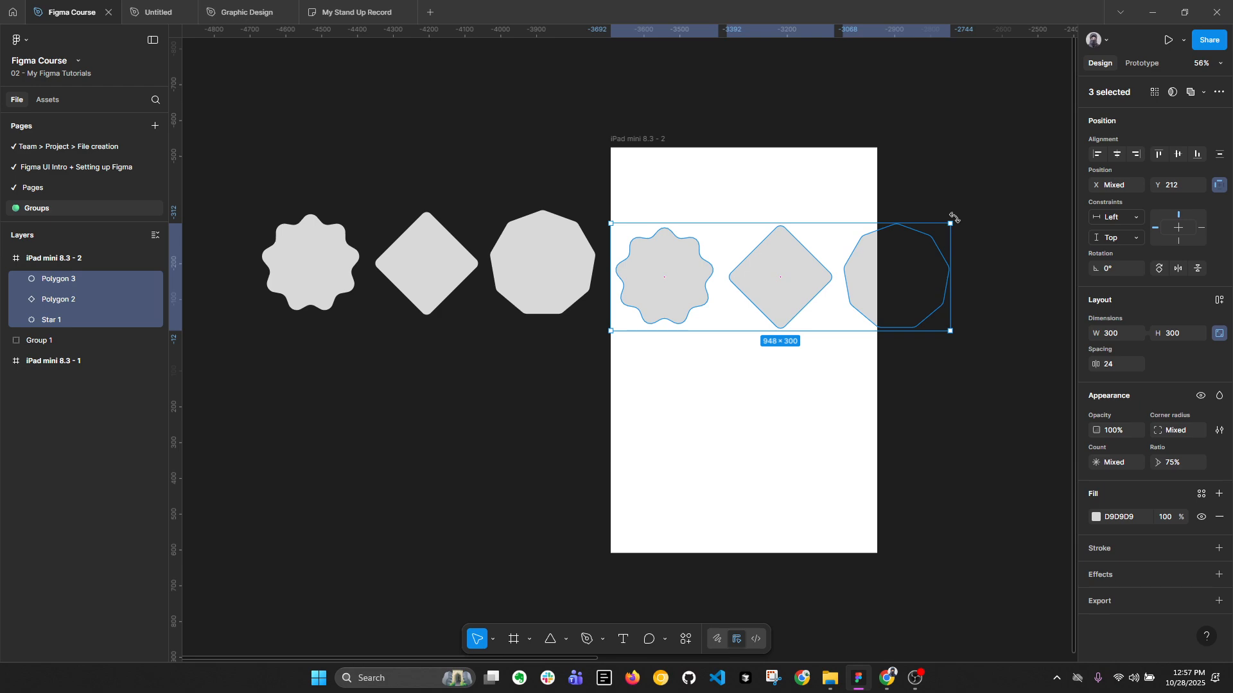
pyautogui.moveTo(952, 215); pyautogui.dragTo(850, 186)
pyautogui.hotkey('ctrl', 'z')
pyautogui.hotkey('ctrl', 'g')
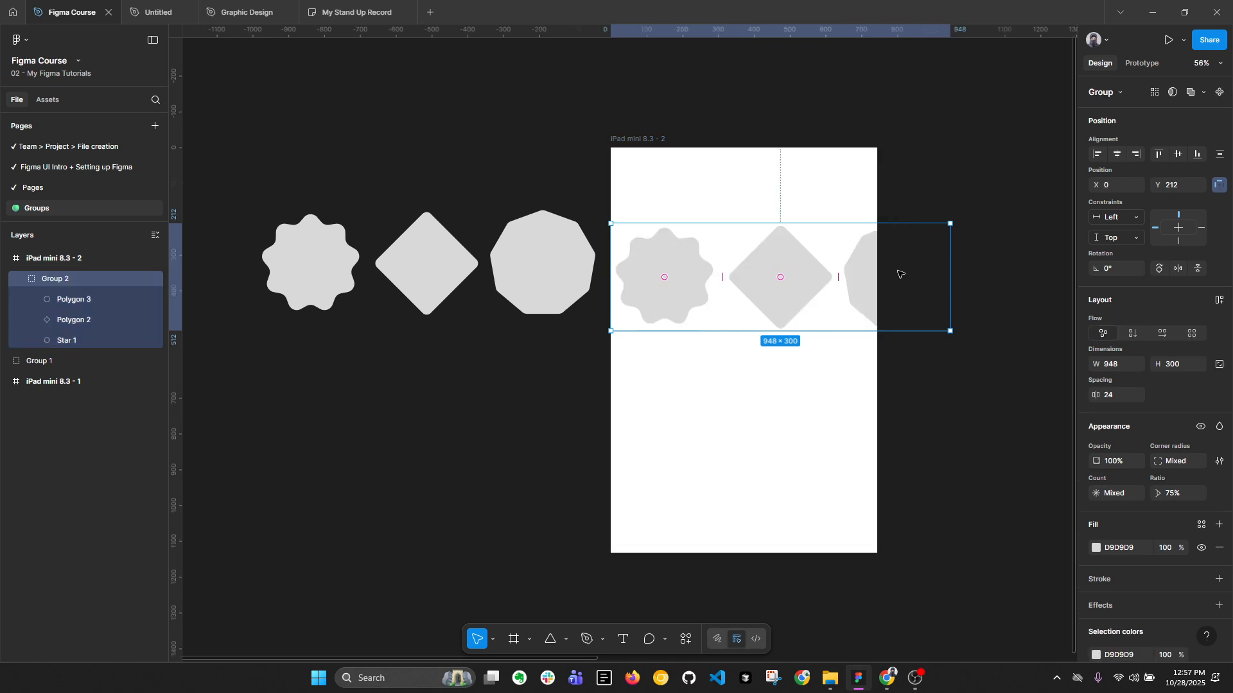
# Rotate the group in the frame to 45° and align it to the frame's horizontal and vertical centers.
pyautogui.click(1104, 274)
pyautogui.write('45')
pyautogui.press('Return')
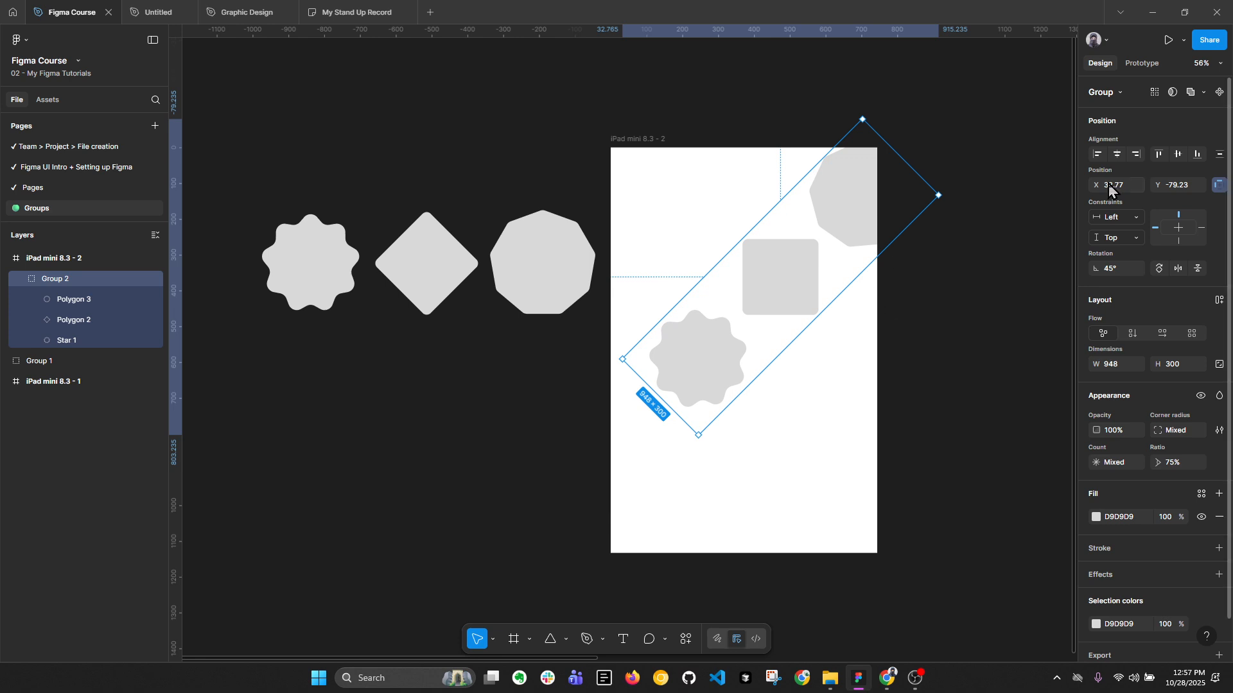
pyautogui.click(1118, 155)
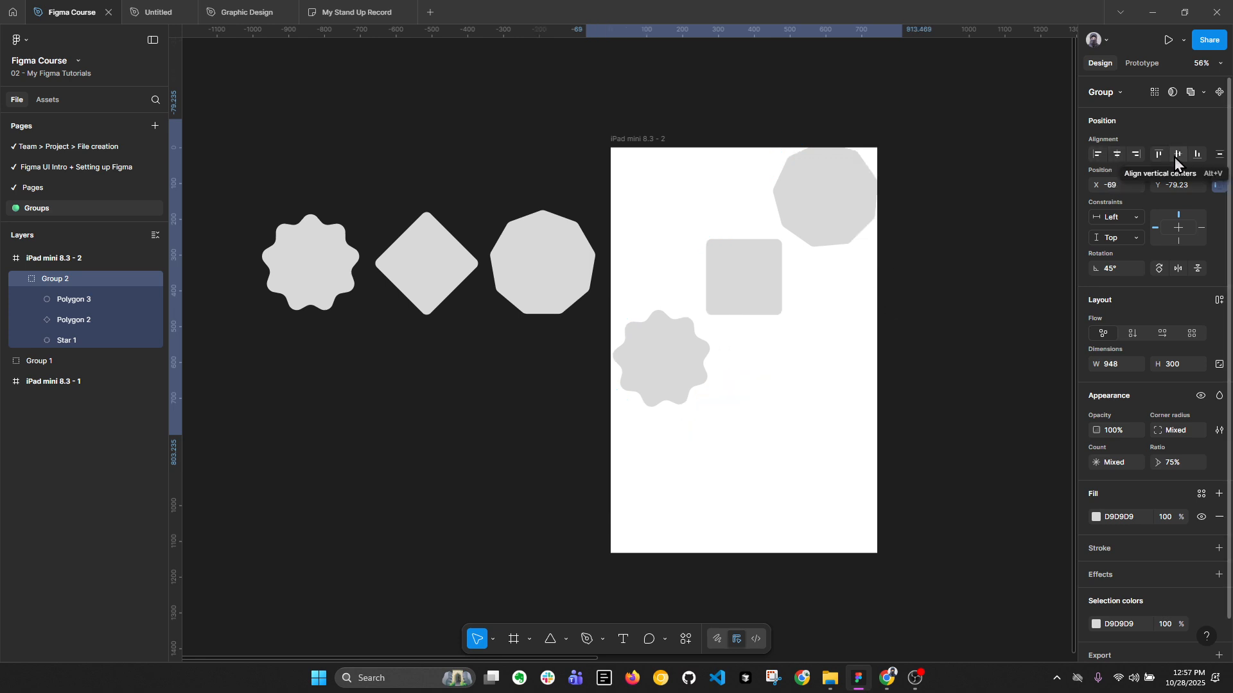
pyautogui.click(1177, 155)
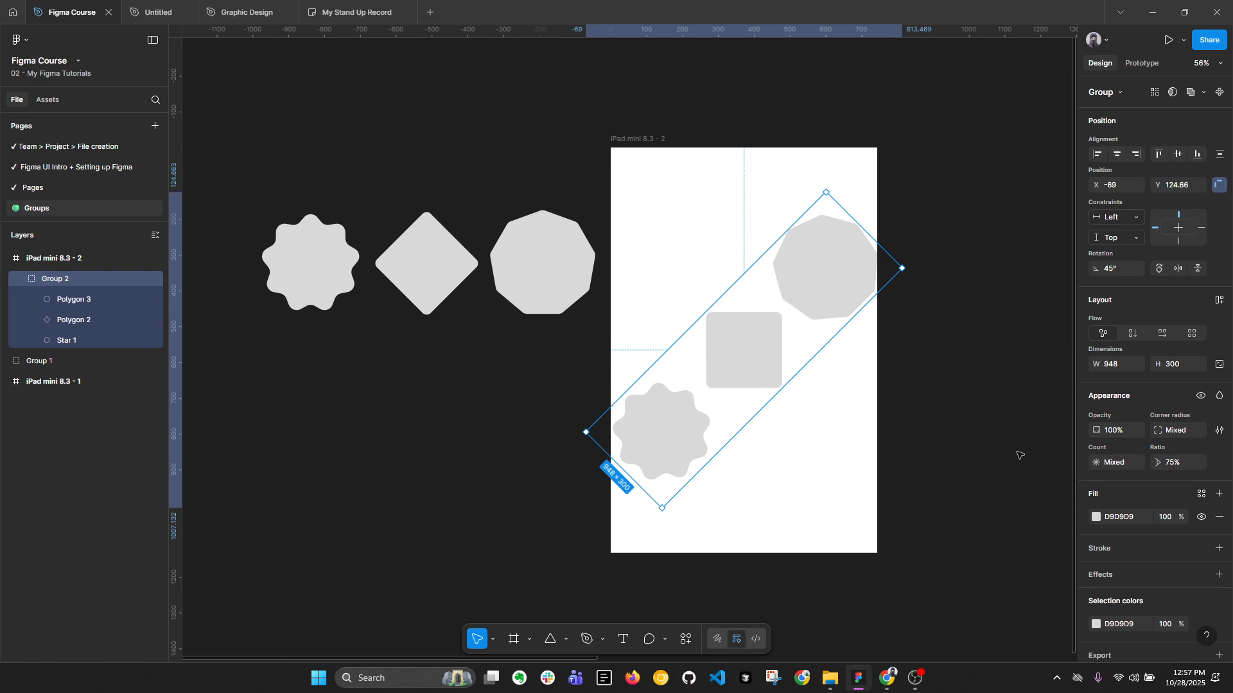
# Change the fill color of the group in the frame to red FF5E5E.
pyautogui.scroll(-1, 1114, 433)
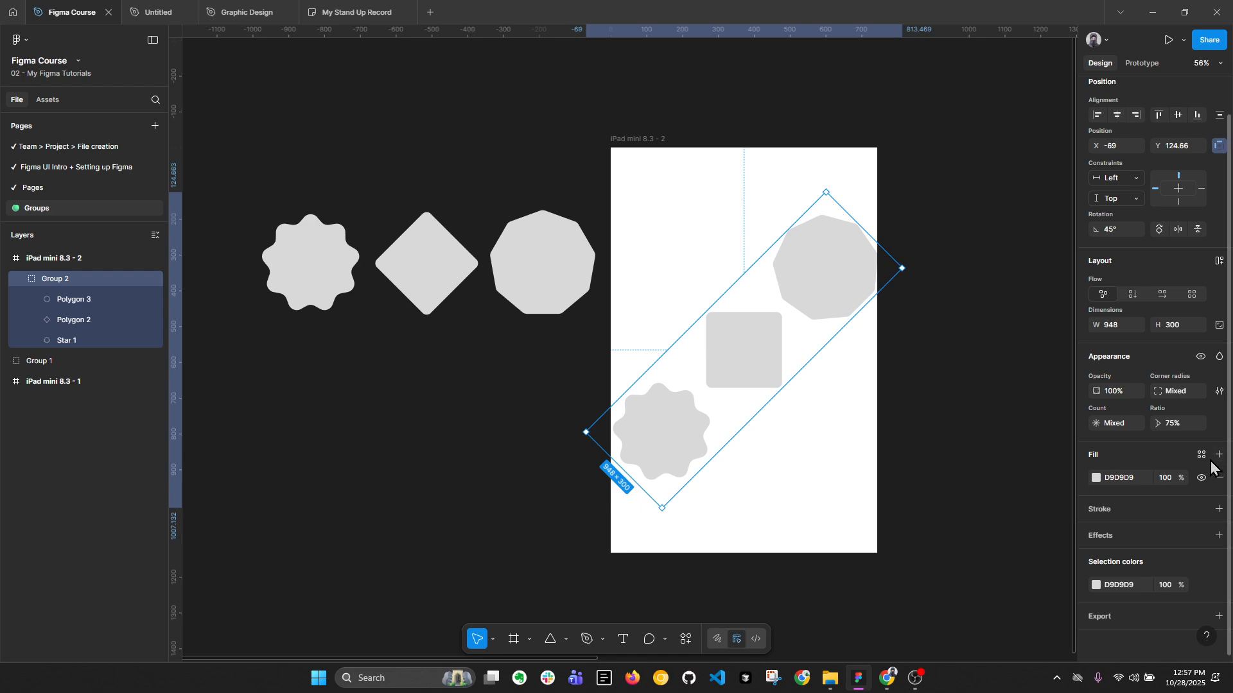
pyautogui.click(1096, 478)
pyautogui.moveTo(1025, 402); pyautogui.dragTo(1026, 373)
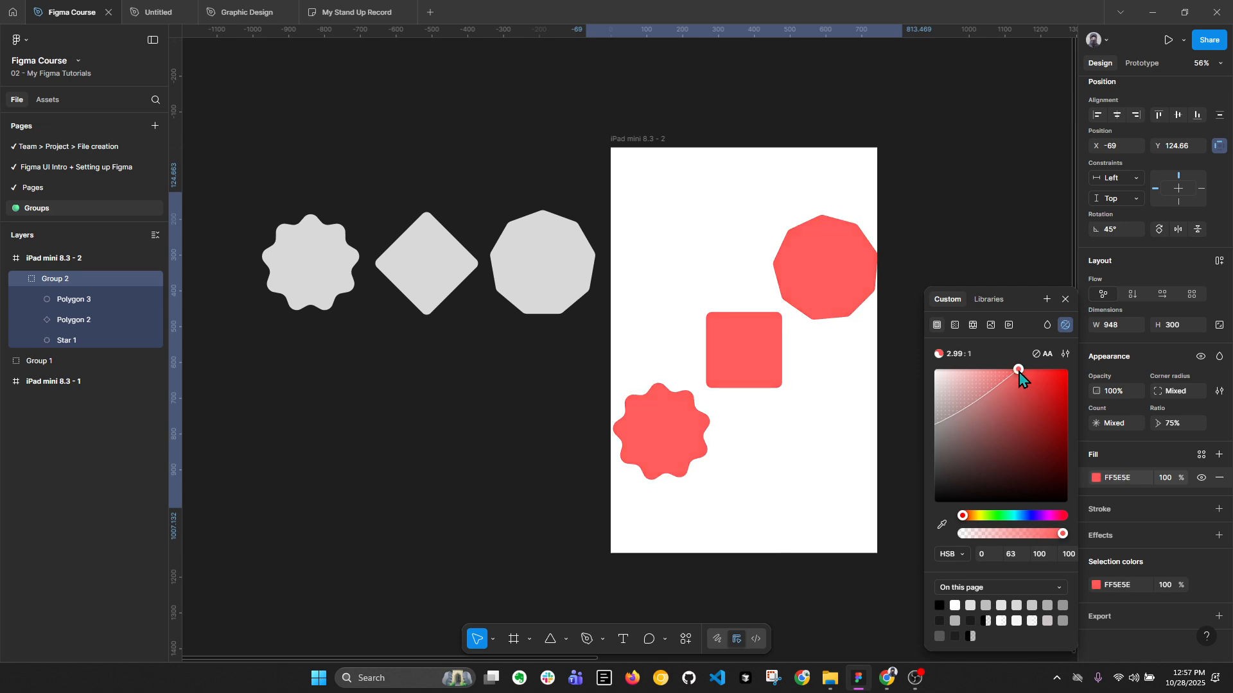
pyautogui.click(992, 223)
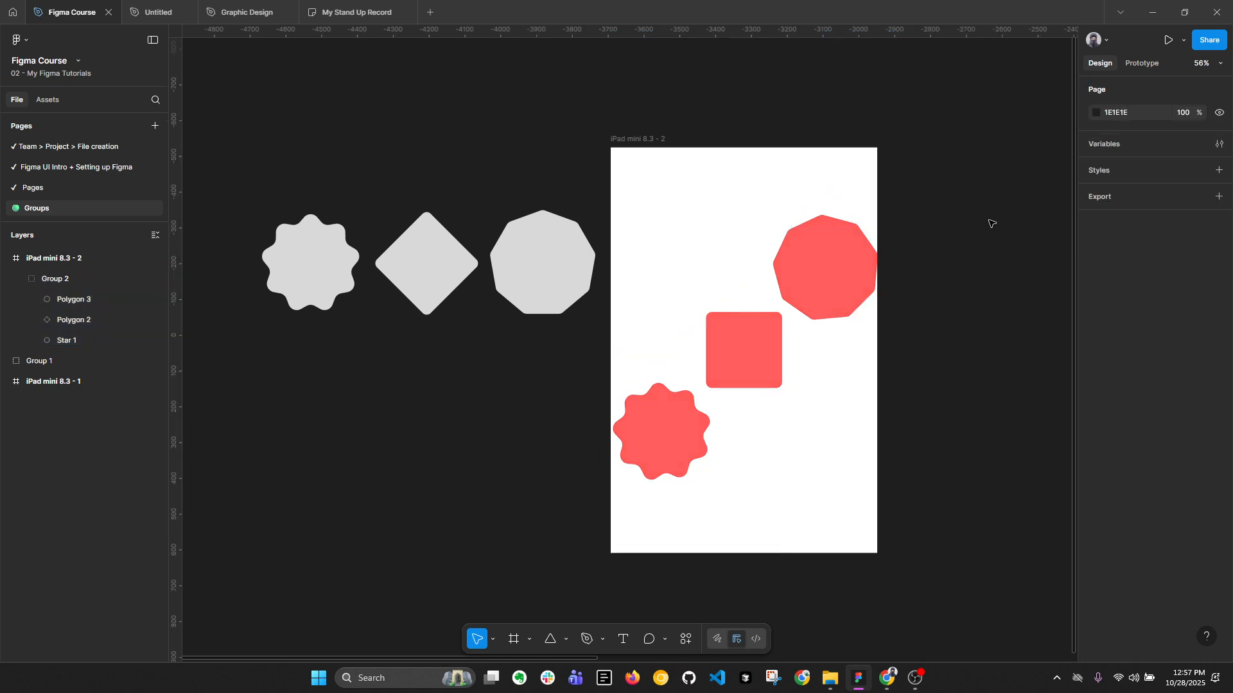
# Ungroup the red shapes in the frame, group them again and deselect the group.
pyautogui.click(825, 263)
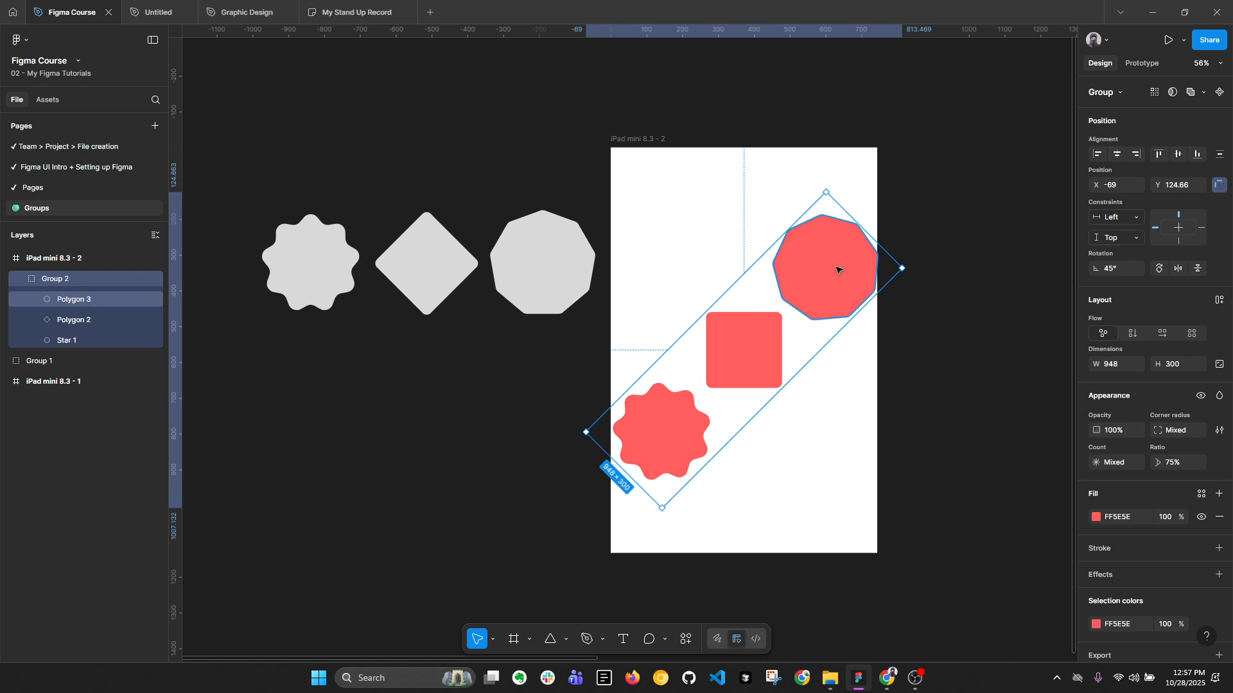
pyautogui.hotkey('ctrl', 'shift', 'g')
pyautogui.hotkey('ctrl', 'g')
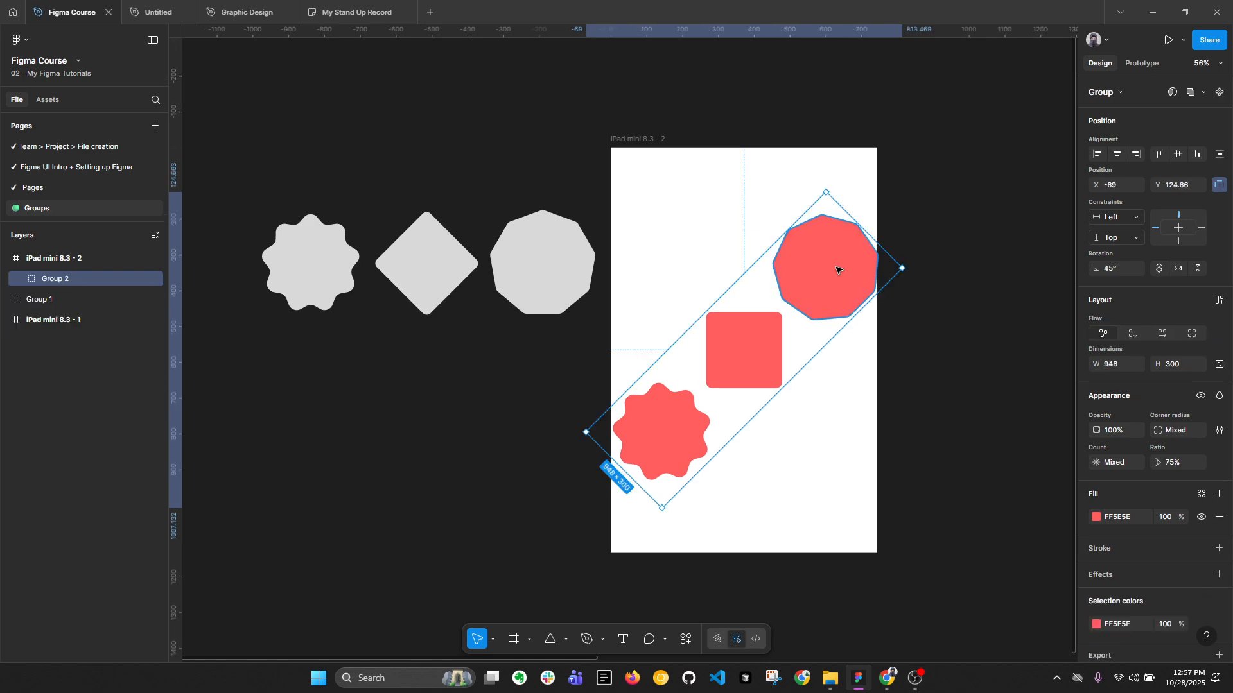
pyautogui.click(925, 397)
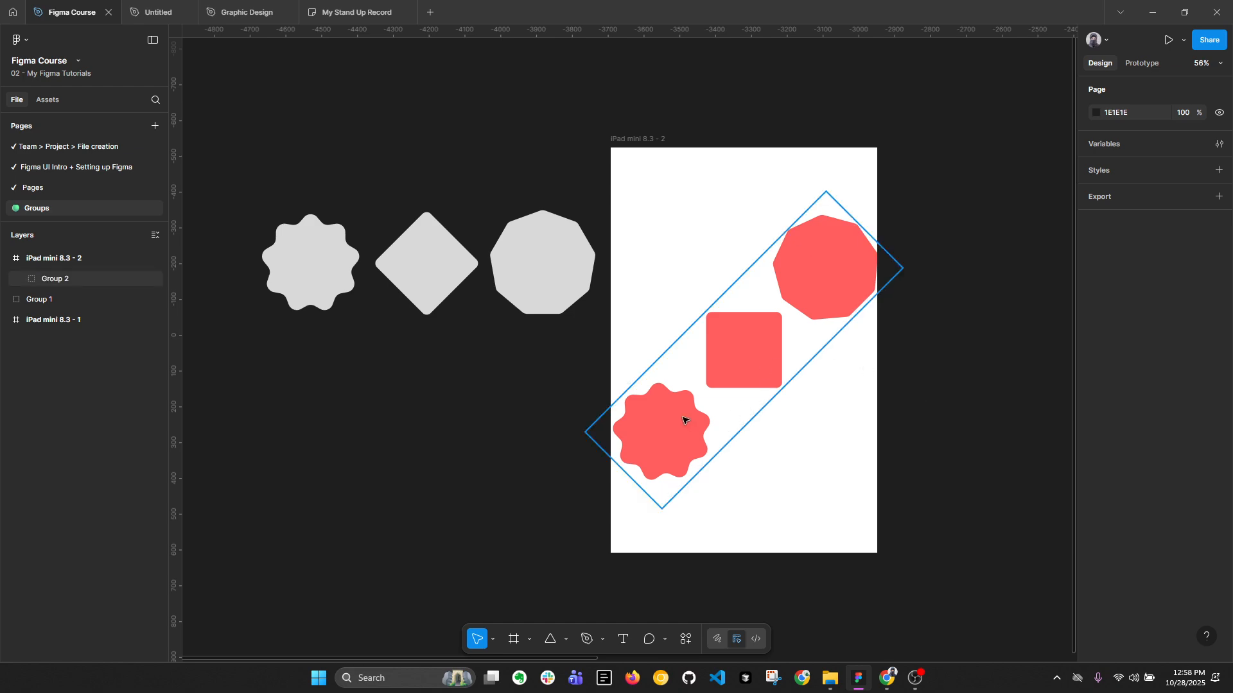
# Set the red group's rotation to 0°.
pyautogui.click(817, 301)
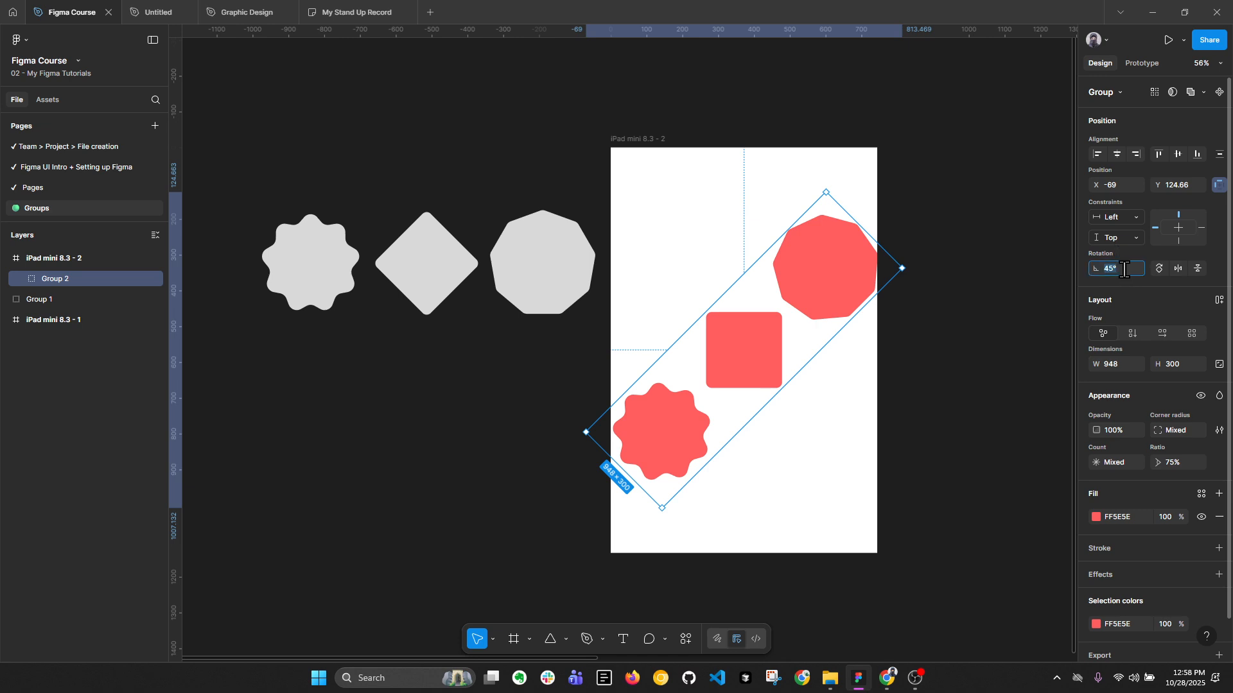
pyautogui.write('0')
pyautogui.press('Return')
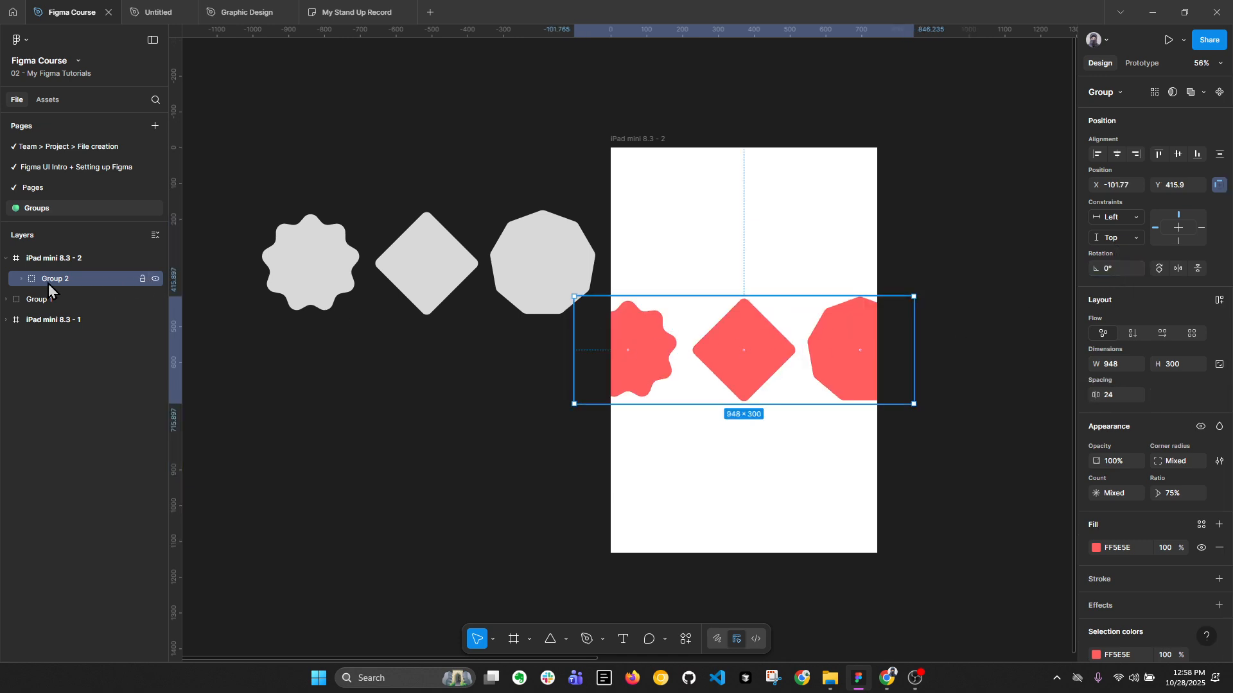
# Move the grey shape group above the iPad mini 8.3 - 2 frame, to about X -3883, Y -1042.
pyautogui.scroll(-1, 906, 214)
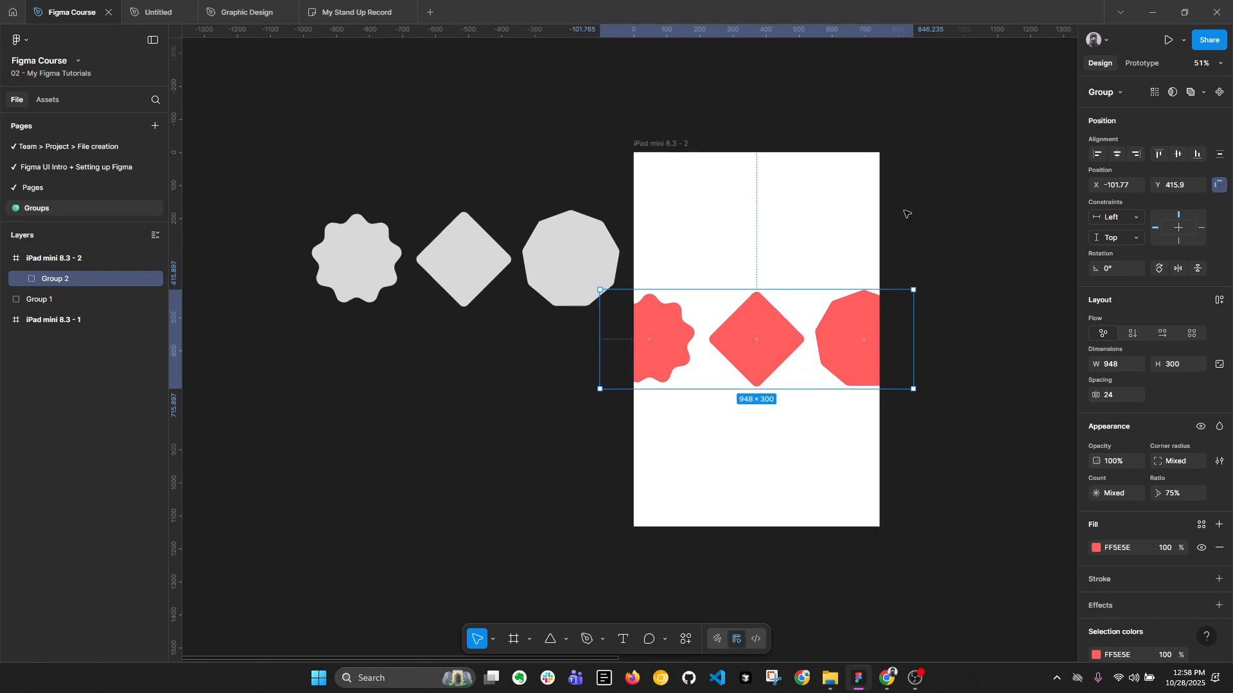
pyautogui.moveTo(479, 248); pyautogui.dragTo(509, 284)
# Try scaling the grey group down, first to about 596 × 187, undoing each attempt, and deselect it.
pyautogui.scroll(3, 510, 283)
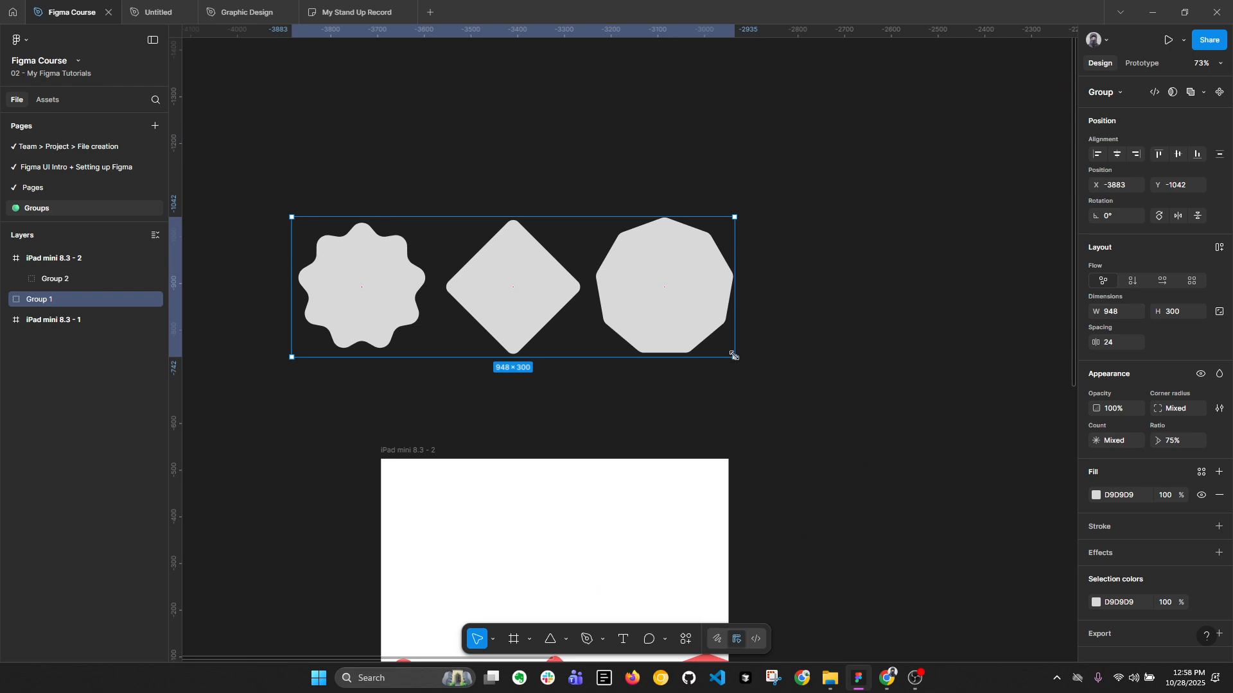
pyautogui.moveTo(733, 355); pyautogui.dragTo(570, 304)
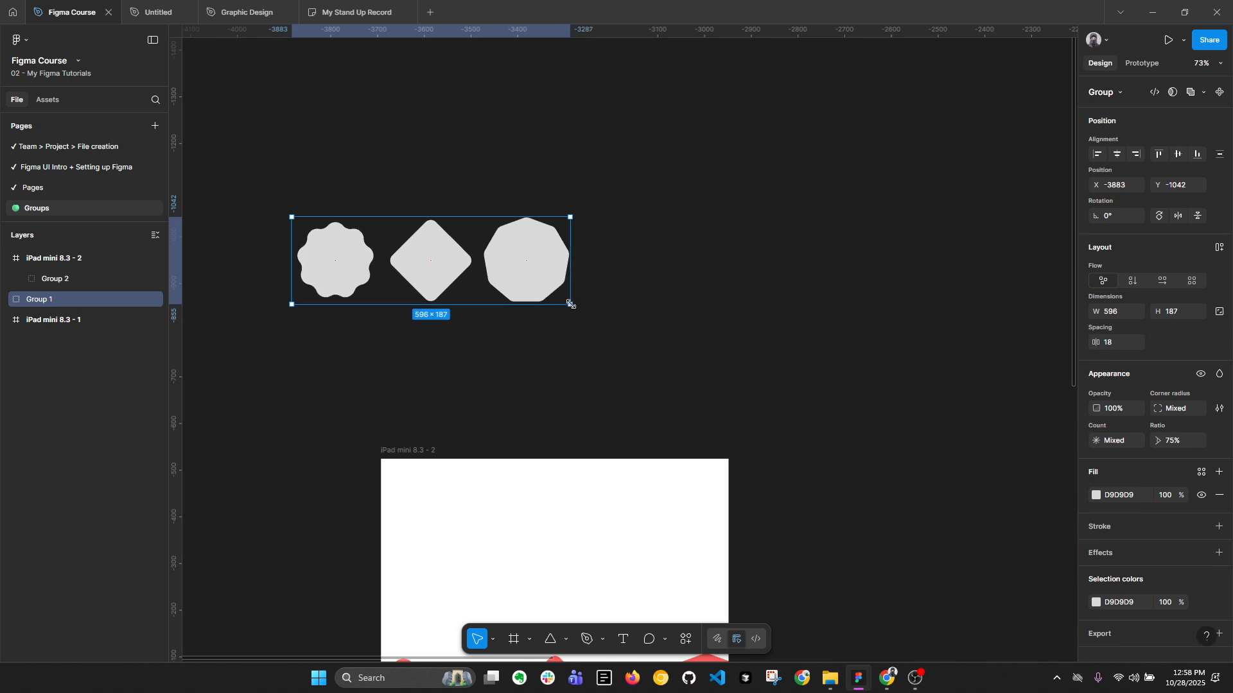
pyautogui.hotkey('ctrl', 'z')
pyautogui.moveTo(708, 273); pyautogui.dragTo(378, 331)
pyautogui.hotkey('ctrl', 'z')
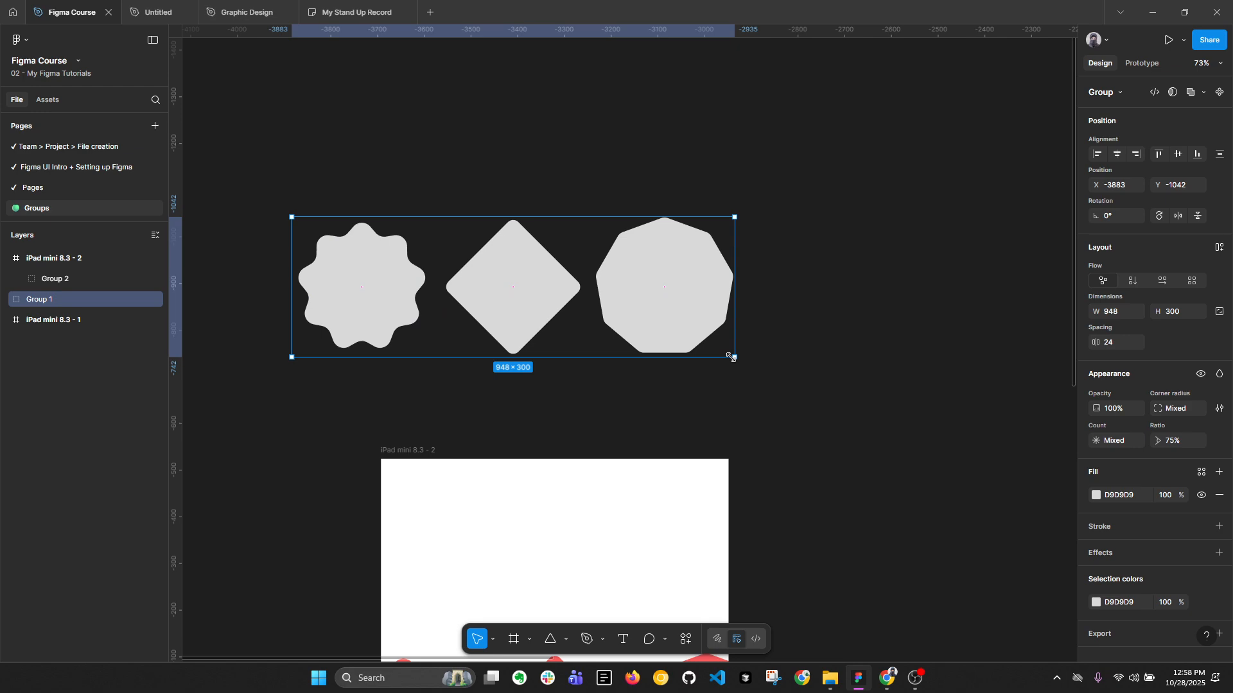
pyautogui.moveTo(732, 357); pyautogui.dragTo(496, 274)
pyautogui.hotkey('ctrl', 'z')
pyautogui.hscroll(-3, 775, 339)
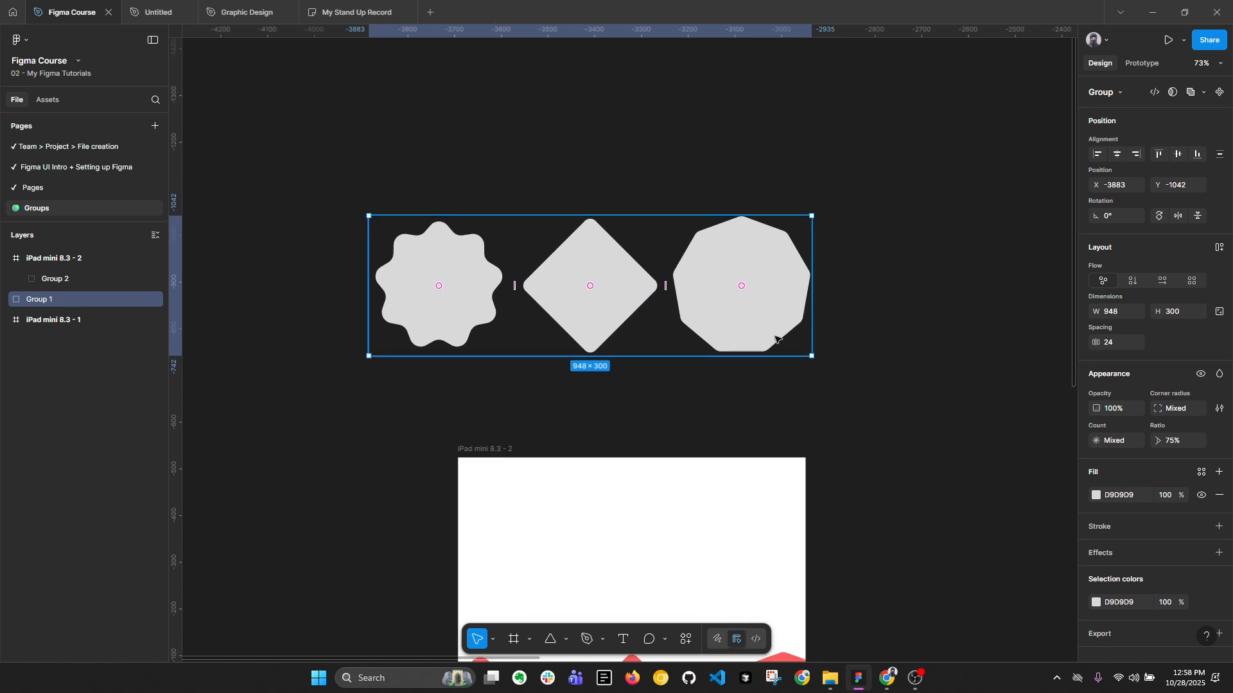
pyautogui.moveTo(812, 356); pyautogui.dragTo(573, 276)
pyautogui.hotkey('ctrl', 'z')
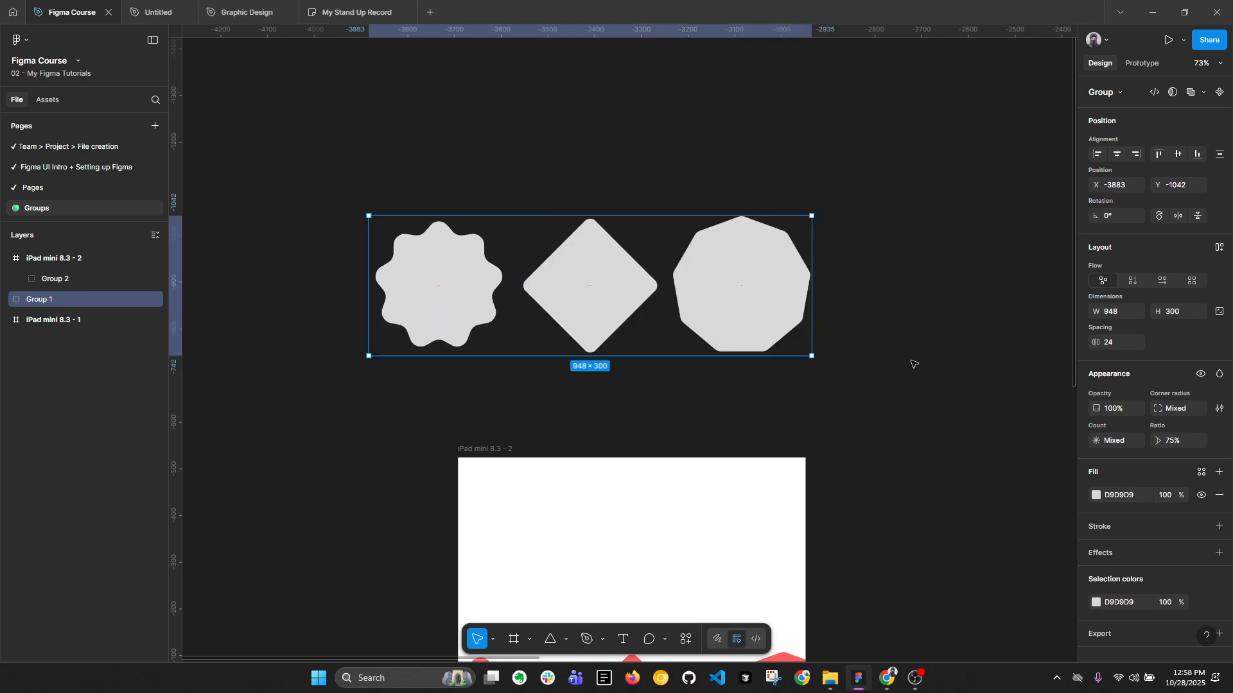
pyautogui.click(916, 358)
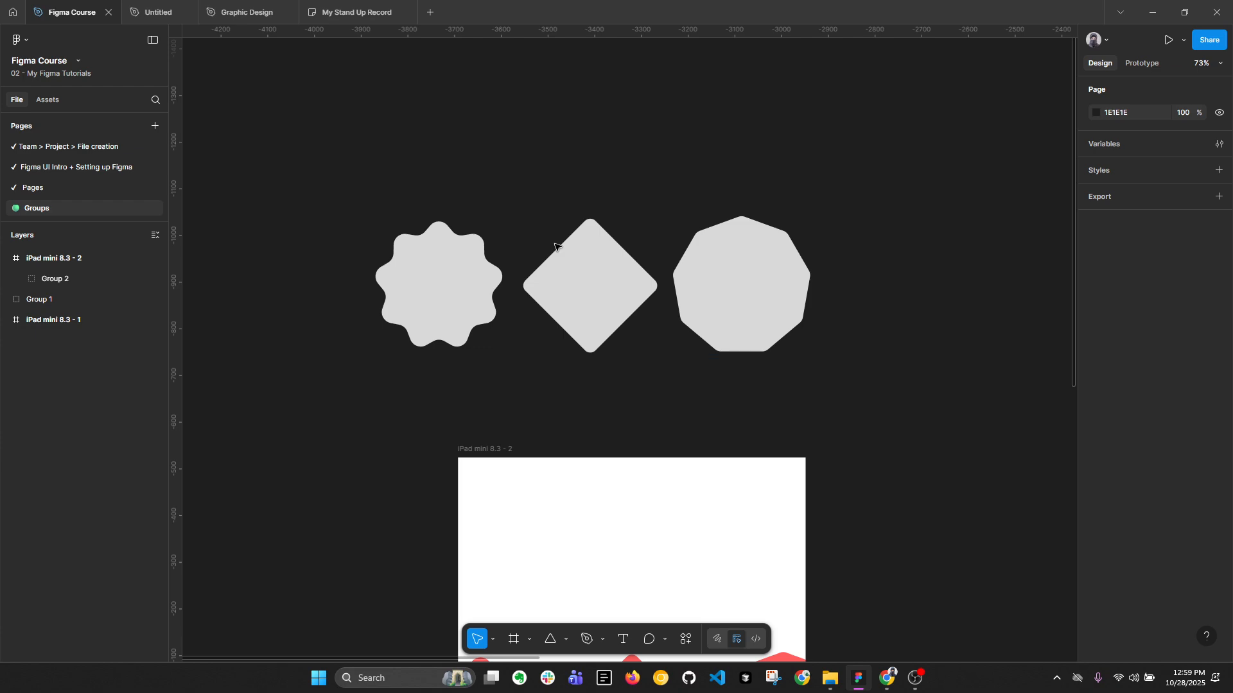
# Select the grey shape group and look up the Ungroup command and its shortcut without applying it.
pyautogui.scroll(-3, 563, 249)
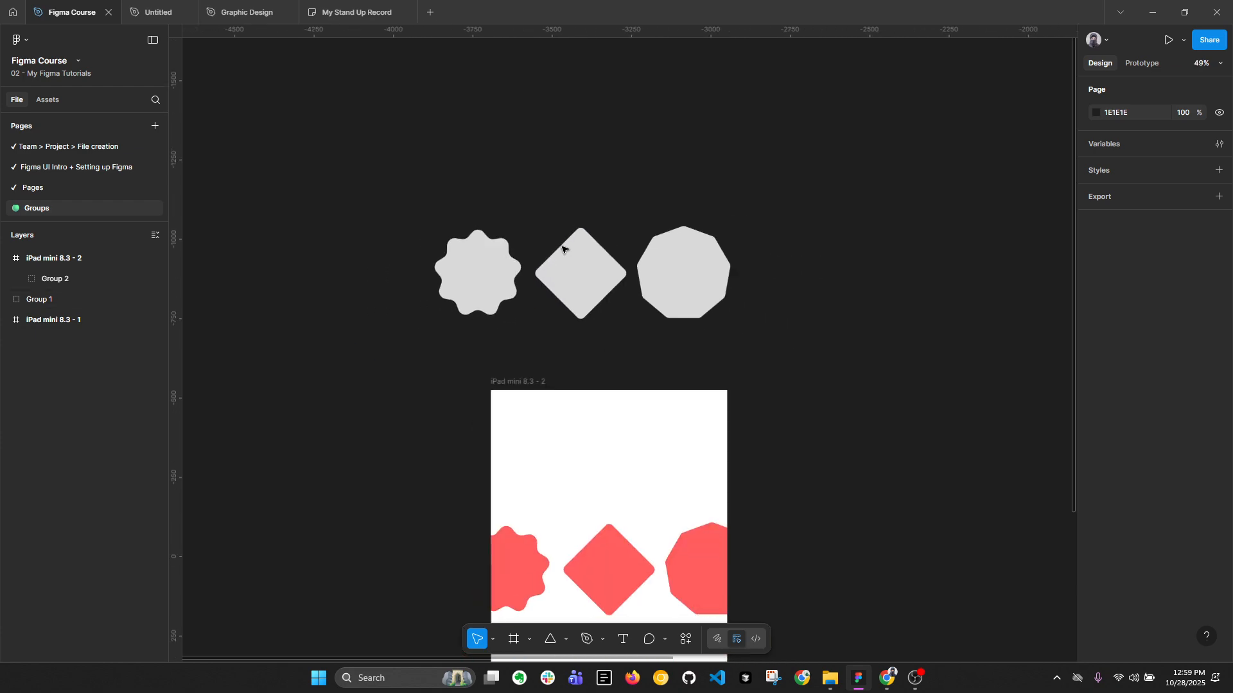
pyautogui.click(485, 250)
pyautogui.scroll(2, 475, 248)
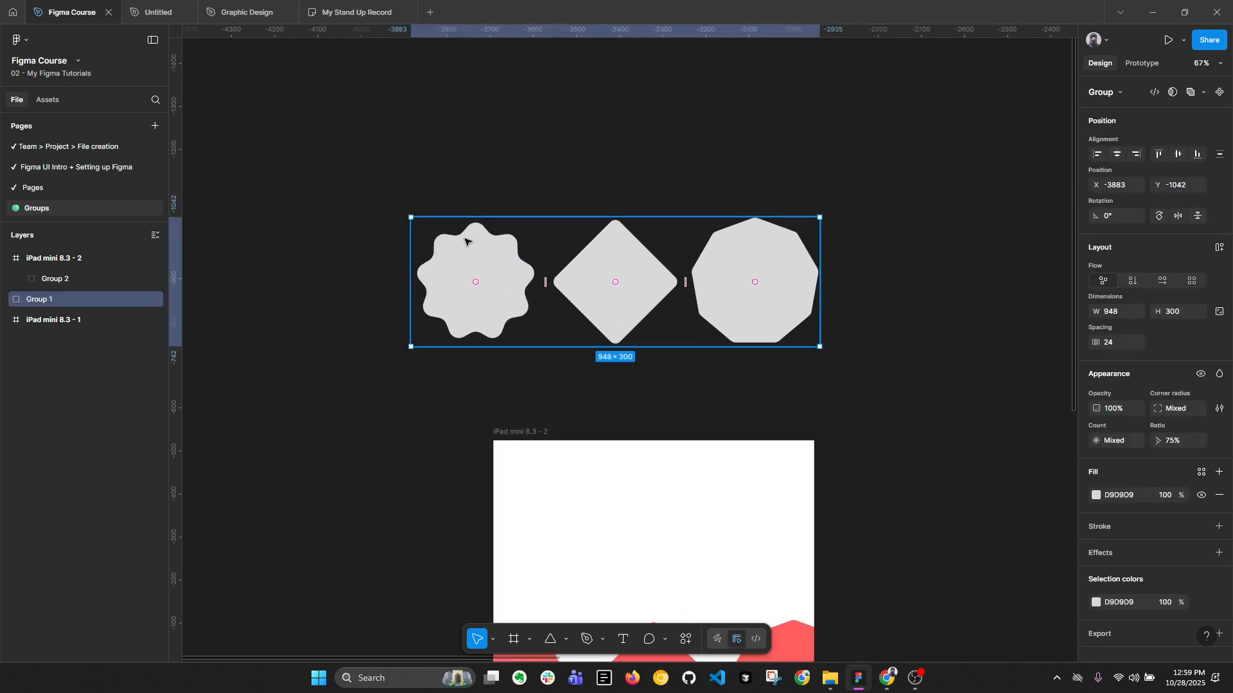
pyautogui.rightClick(500, 245)
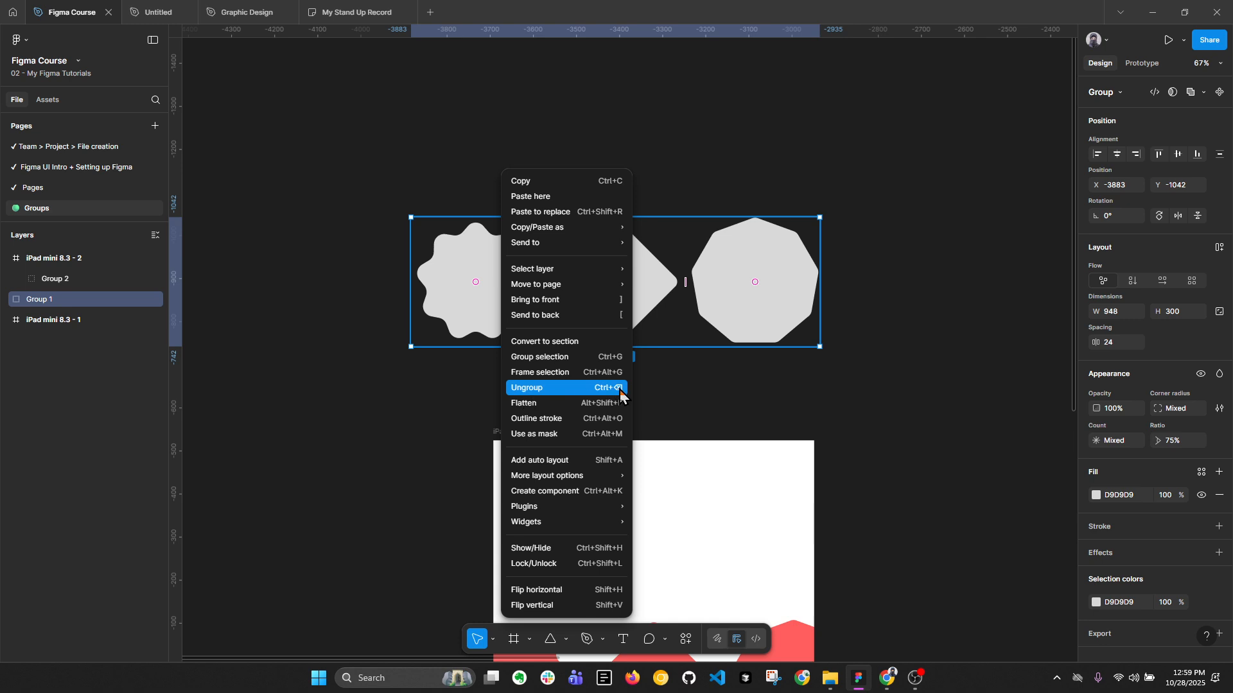
pyautogui.click(843, 399)
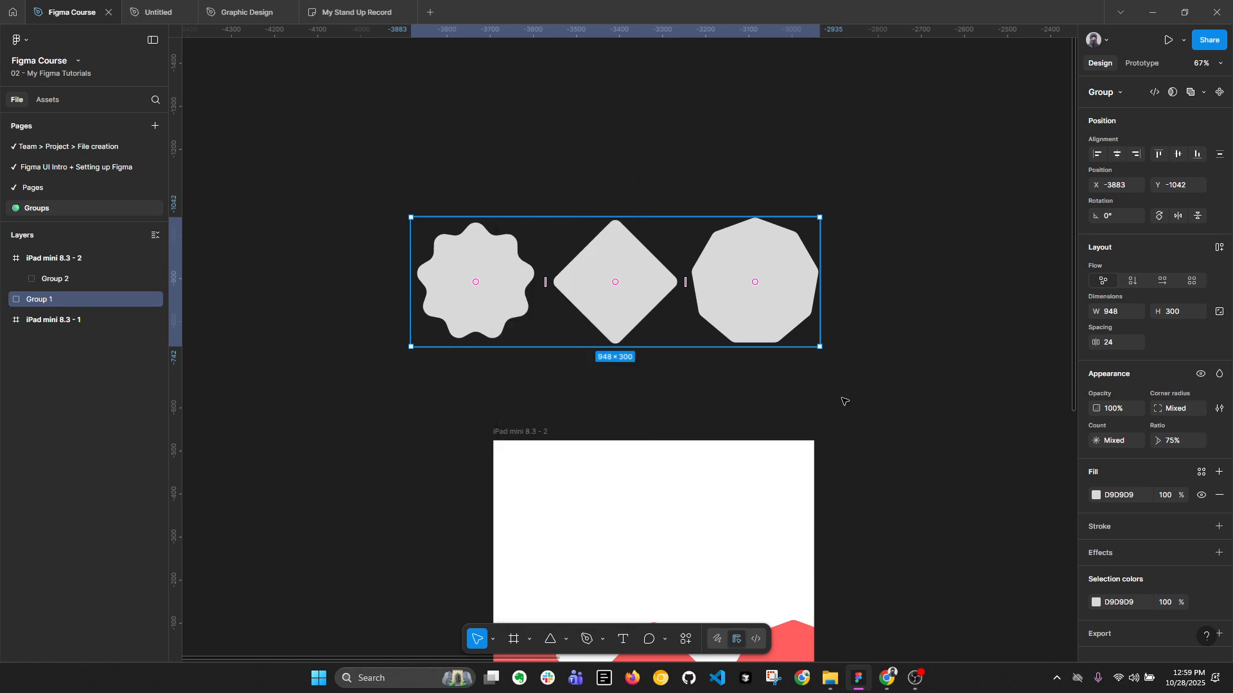
pyautogui.hotkey('ctrl', 'shift', 'g')
pyautogui.scroll(-5, 603, 248)
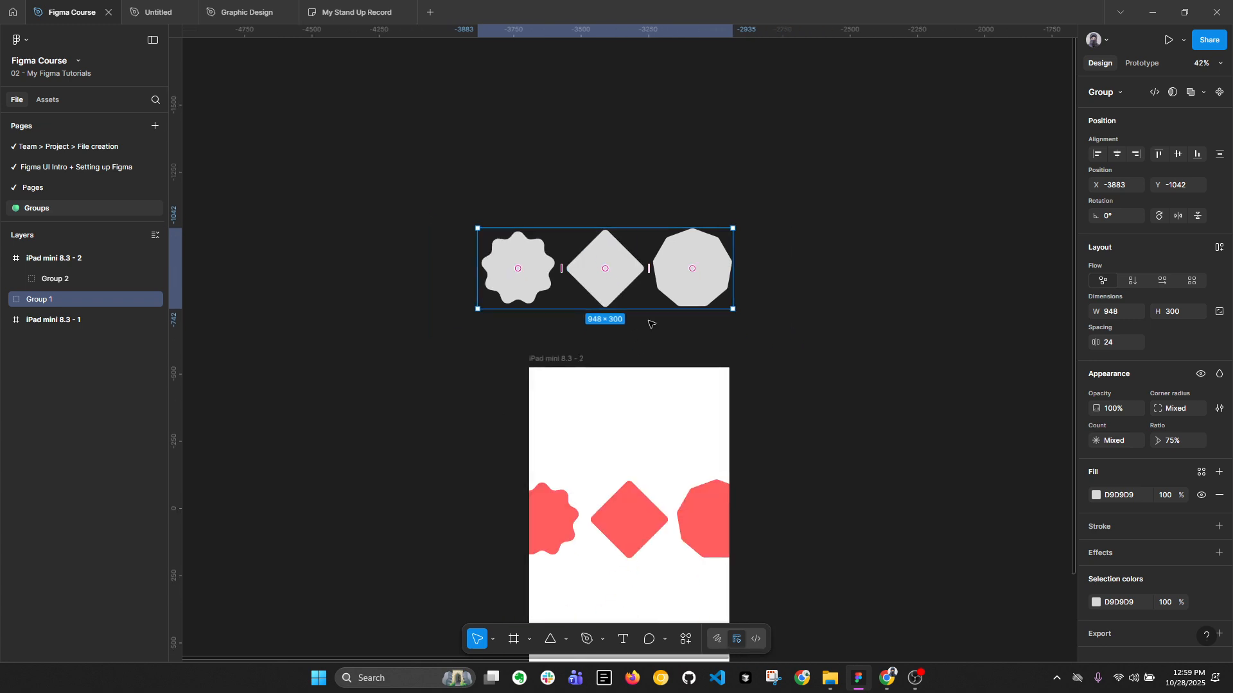
# Go to the stopwatch in the iPad mini 8.3 - 1 frame, expand its Watch layer and select its large outer ellipse.
pyautogui.moveTo(651, 322); pyautogui.dragTo(560, 200)
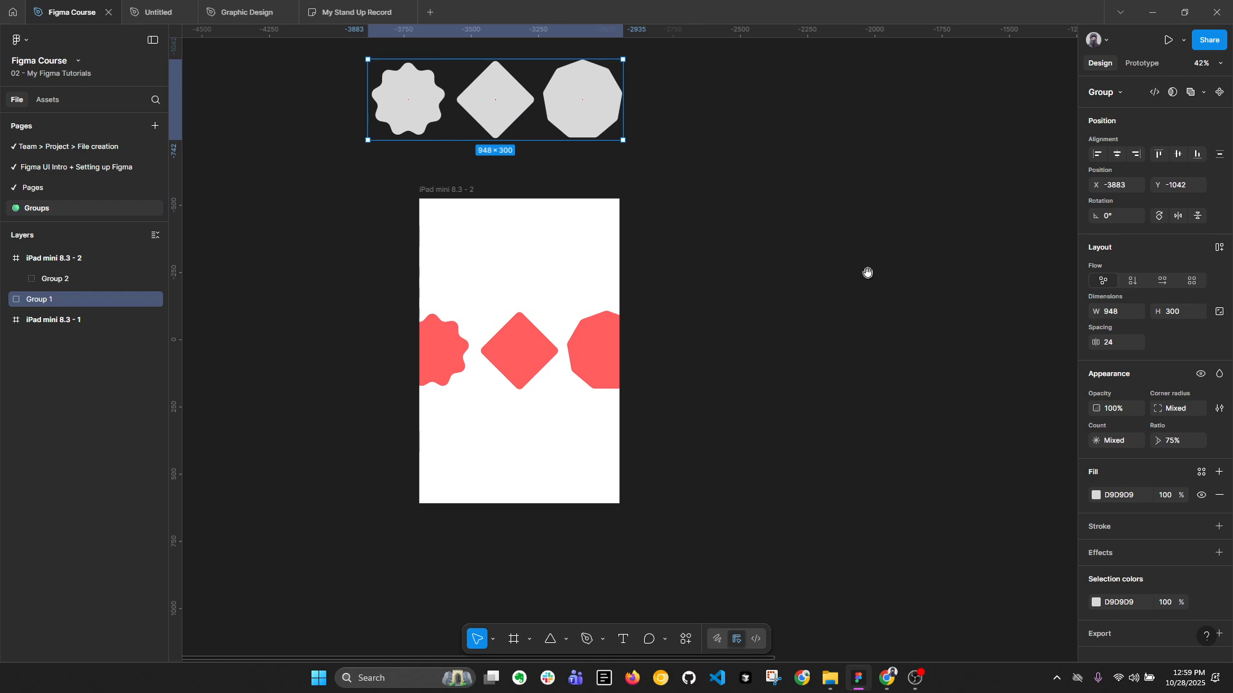
pyautogui.moveTo(867, 272); pyautogui.dragTo(404, 261)
pyautogui.moveTo(659, 330); pyautogui.dragTo(351, 223)
pyautogui.scroll(3, 591, 242)
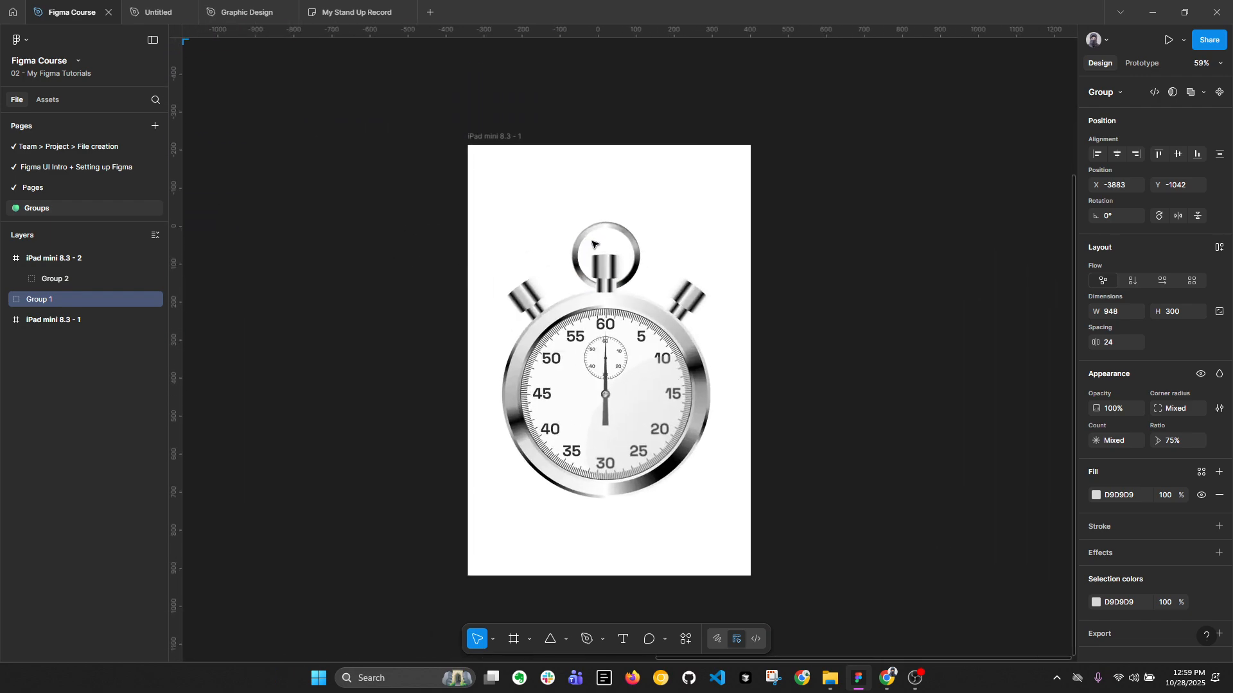
pyautogui.moveTo(764, 238); pyautogui.dragTo(739, 185)
pyautogui.scroll(2, 591, 214)
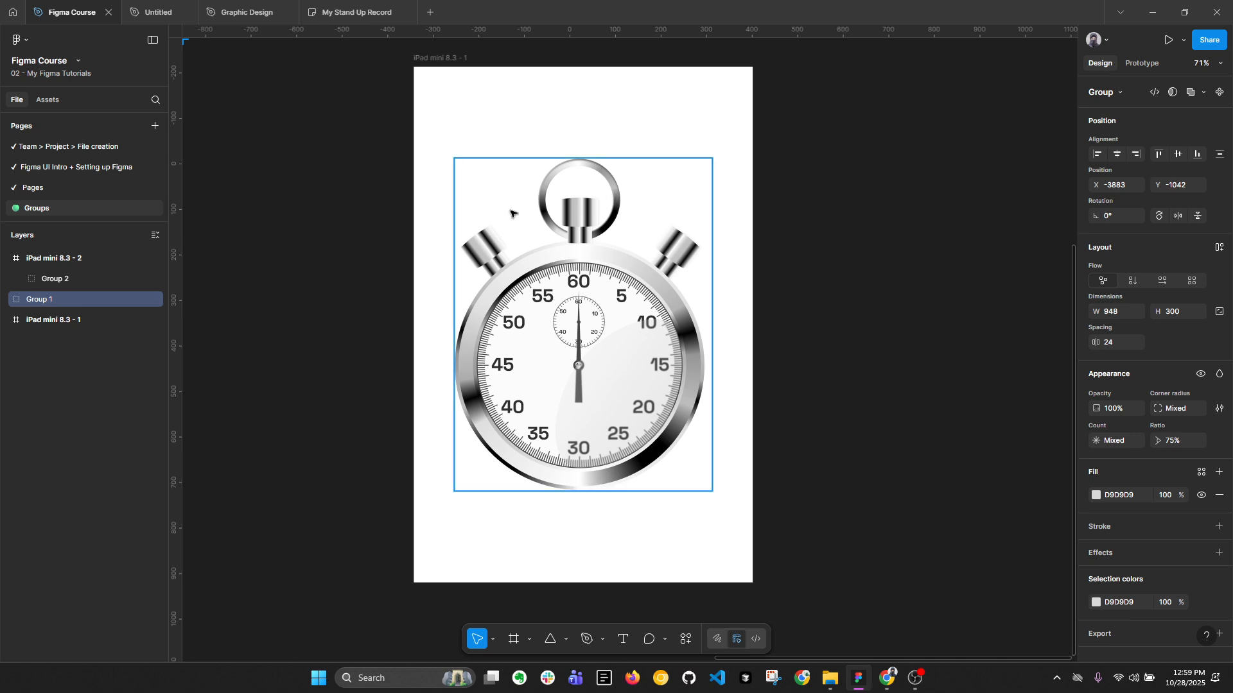
pyautogui.click(602, 240)
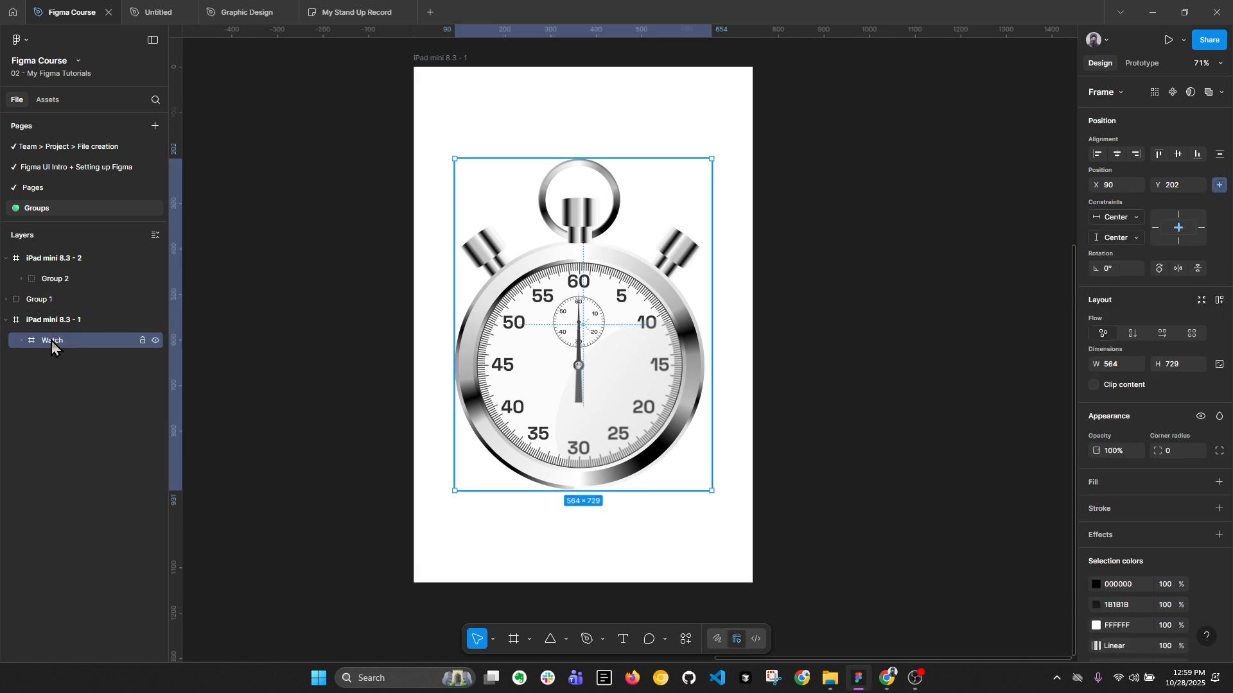
pyautogui.click(21, 340)
pyautogui.doubleClick(661, 287)
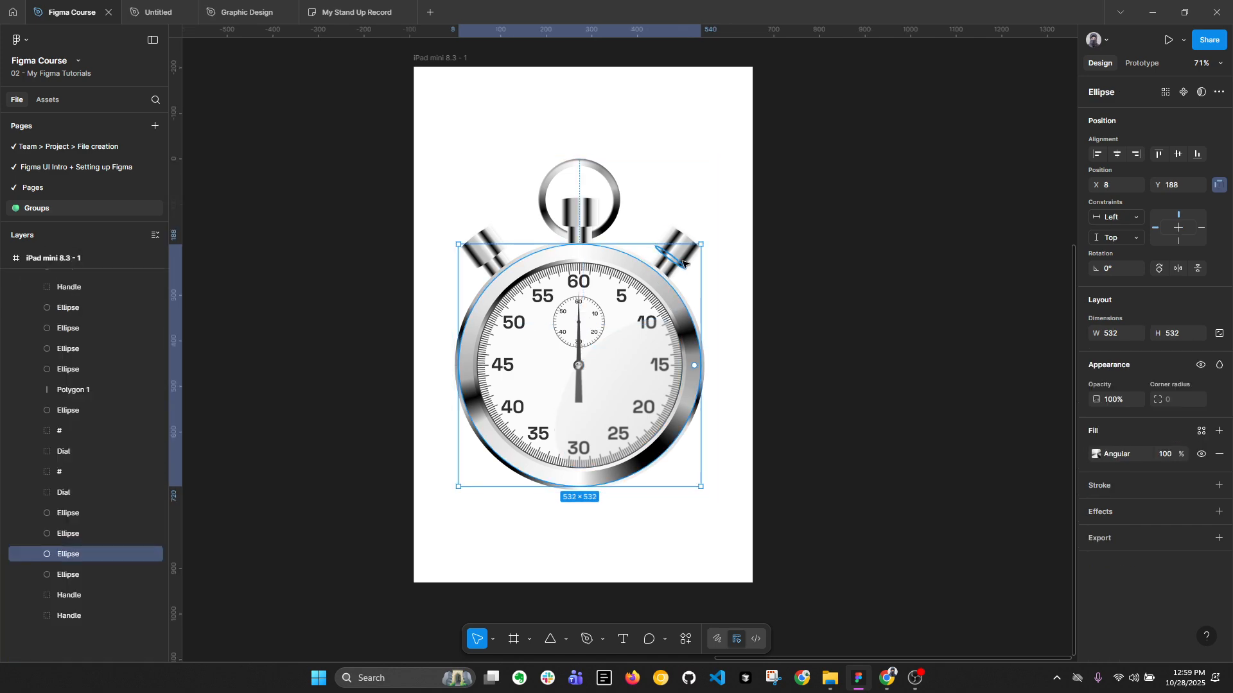
# Examine the stopwatch's left Handle group and the layers nested inside its top Handle group, then deselect.
pyautogui.click(82, 624)
pyautogui.scroll(3, 76, 572)
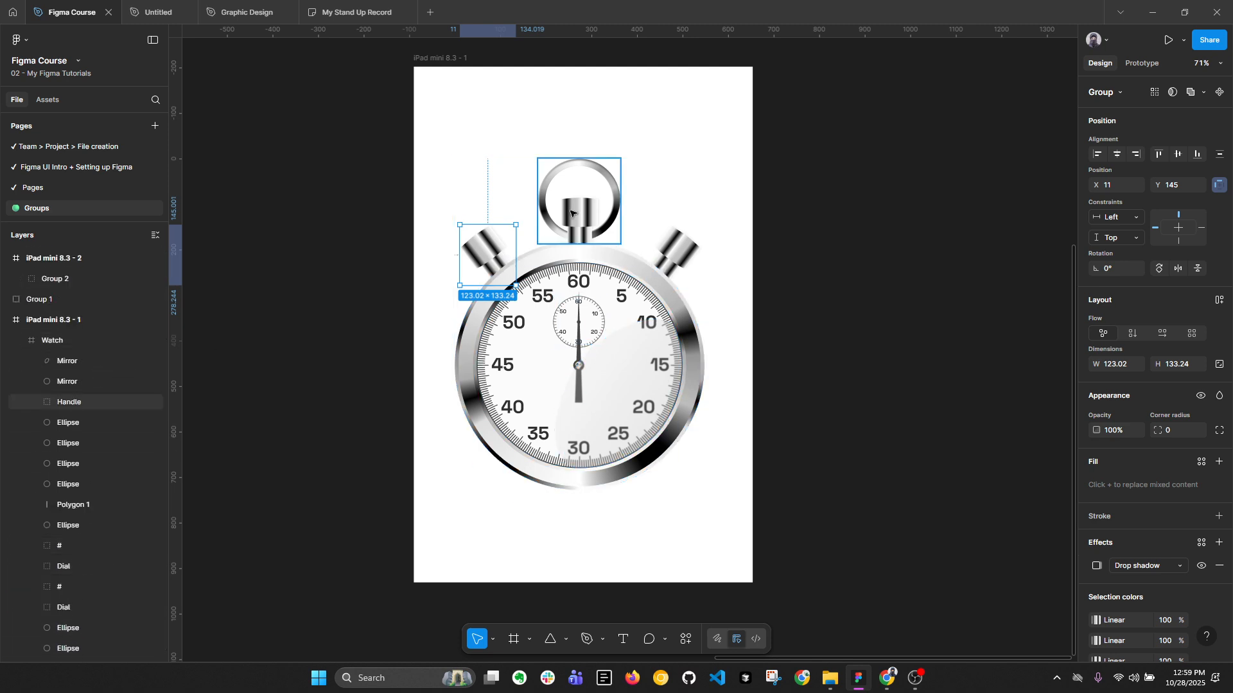
pyautogui.click(71, 402)
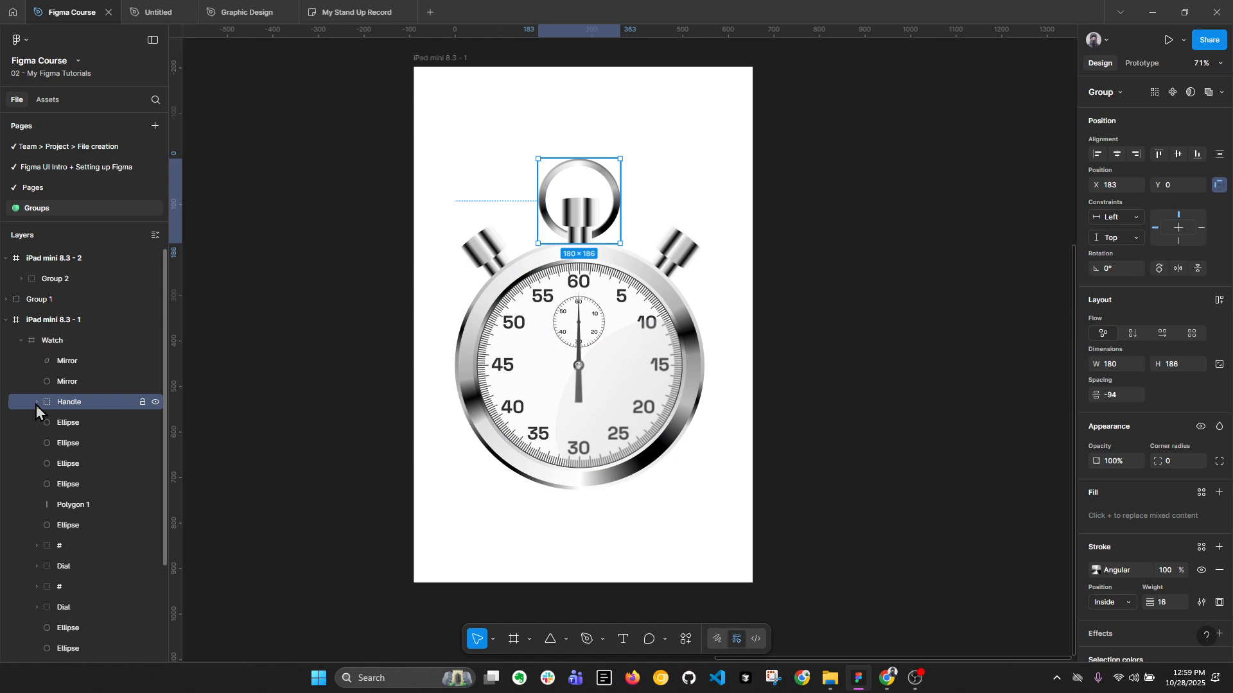
pyautogui.click(35, 403)
pyautogui.click(52, 423)
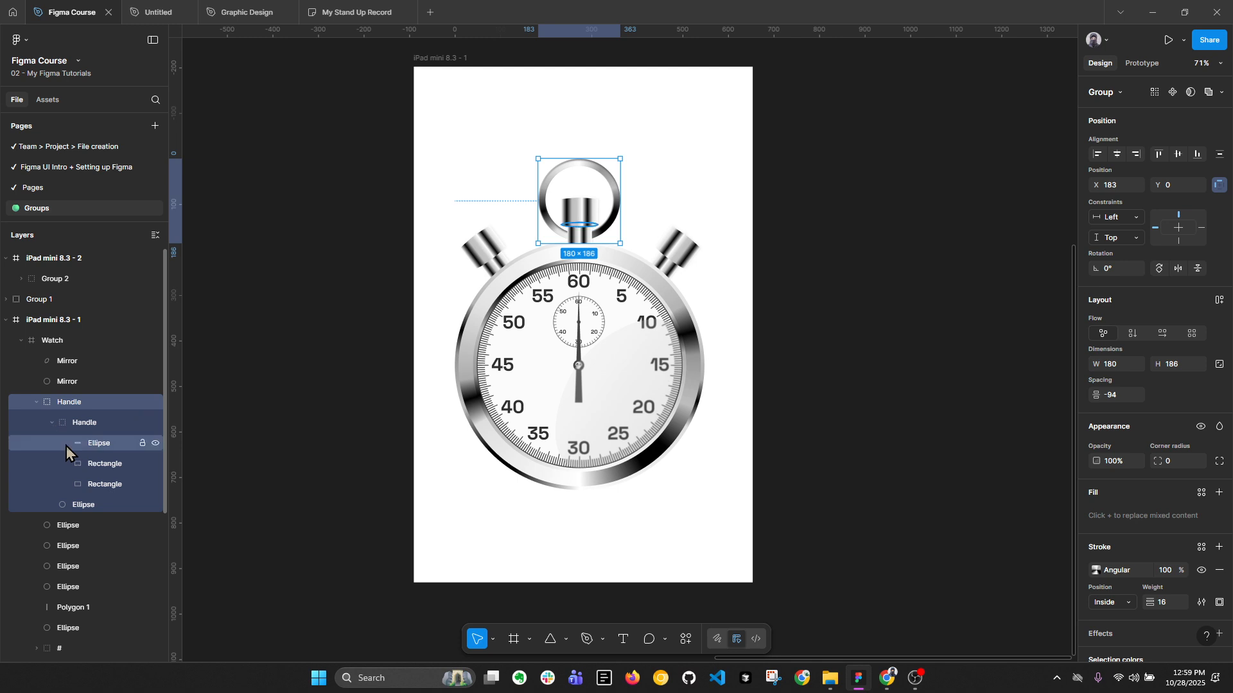
pyautogui.click(37, 404)
pyautogui.scroll(5, 619, 258)
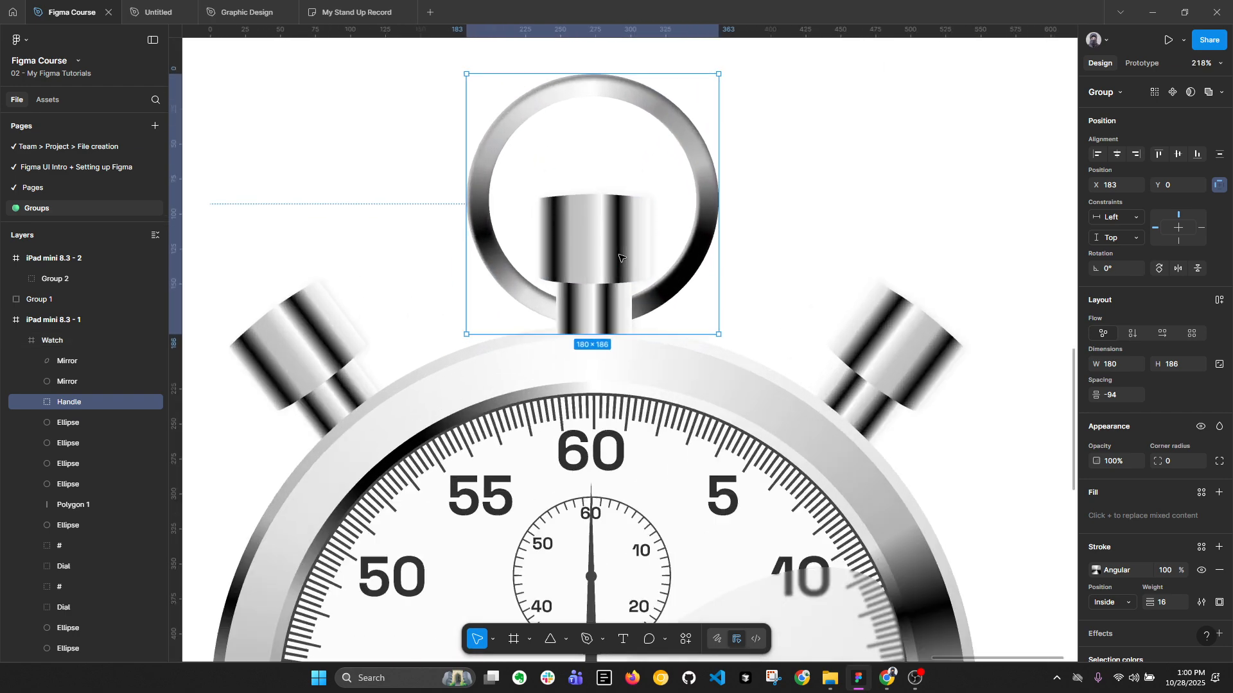
pyautogui.click(1043, 261)
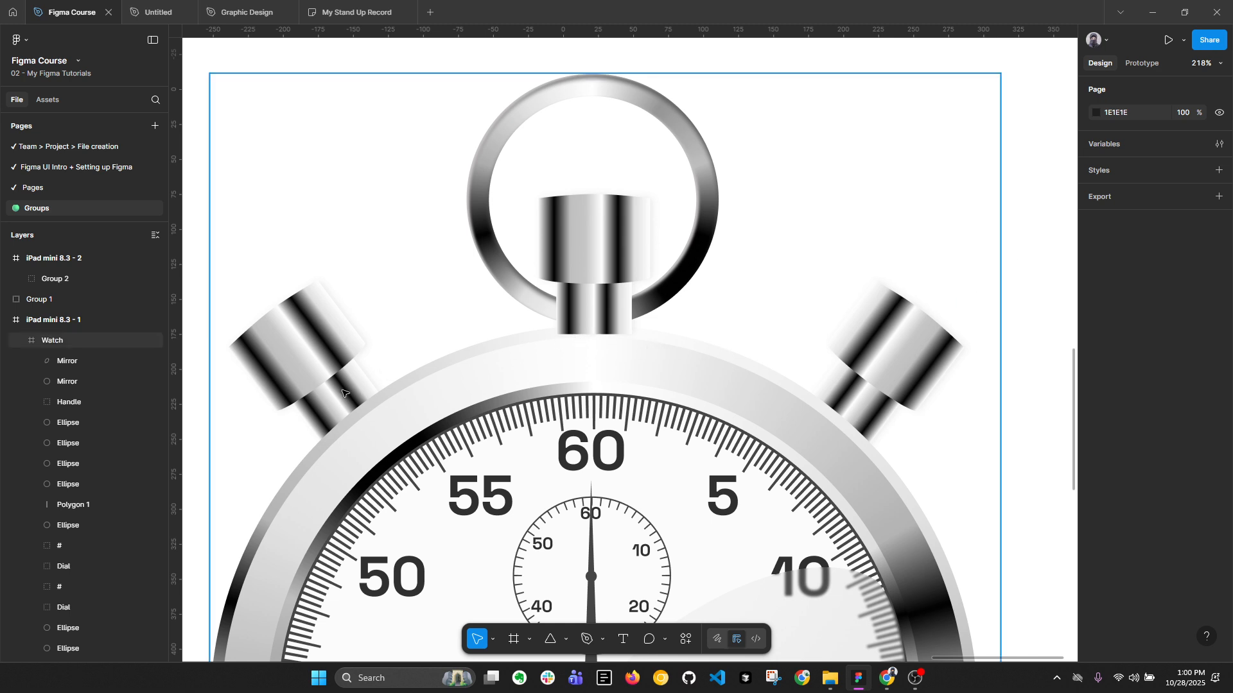
# Select the stopwatch's left and right Handle groups one after the other to compare them, then deselect.
pyautogui.click(327, 366)
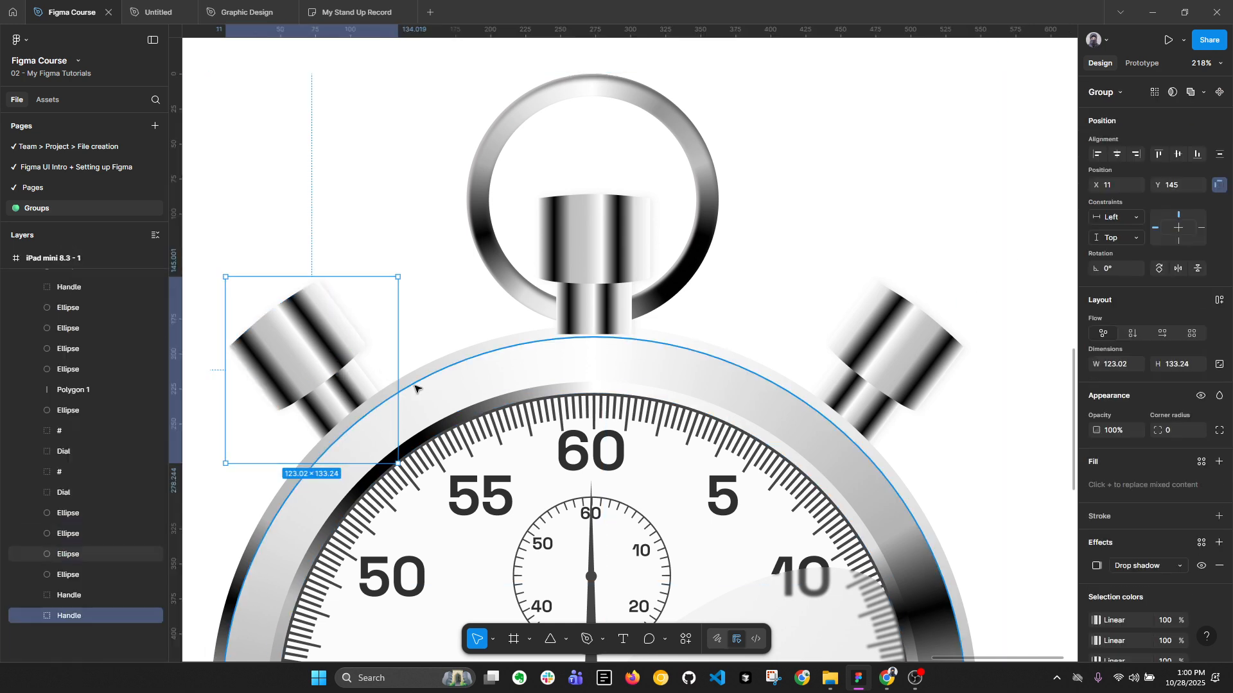
pyautogui.click(873, 338)
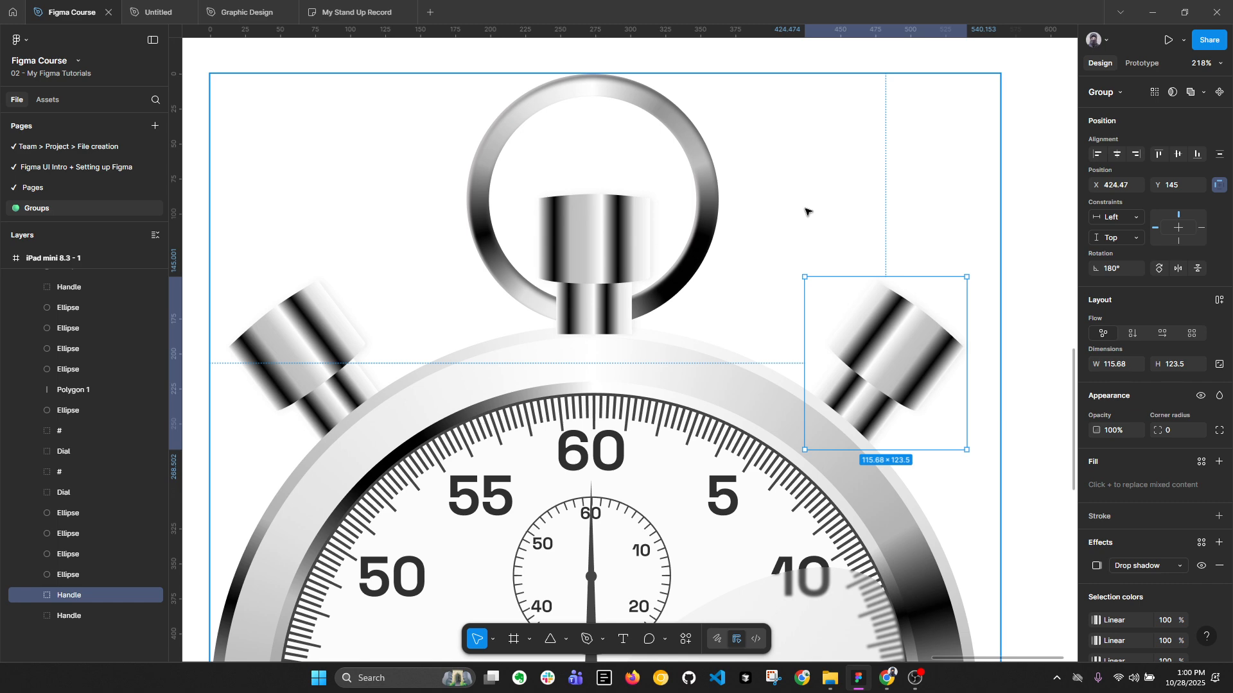
pyautogui.scroll(-5, 806, 211)
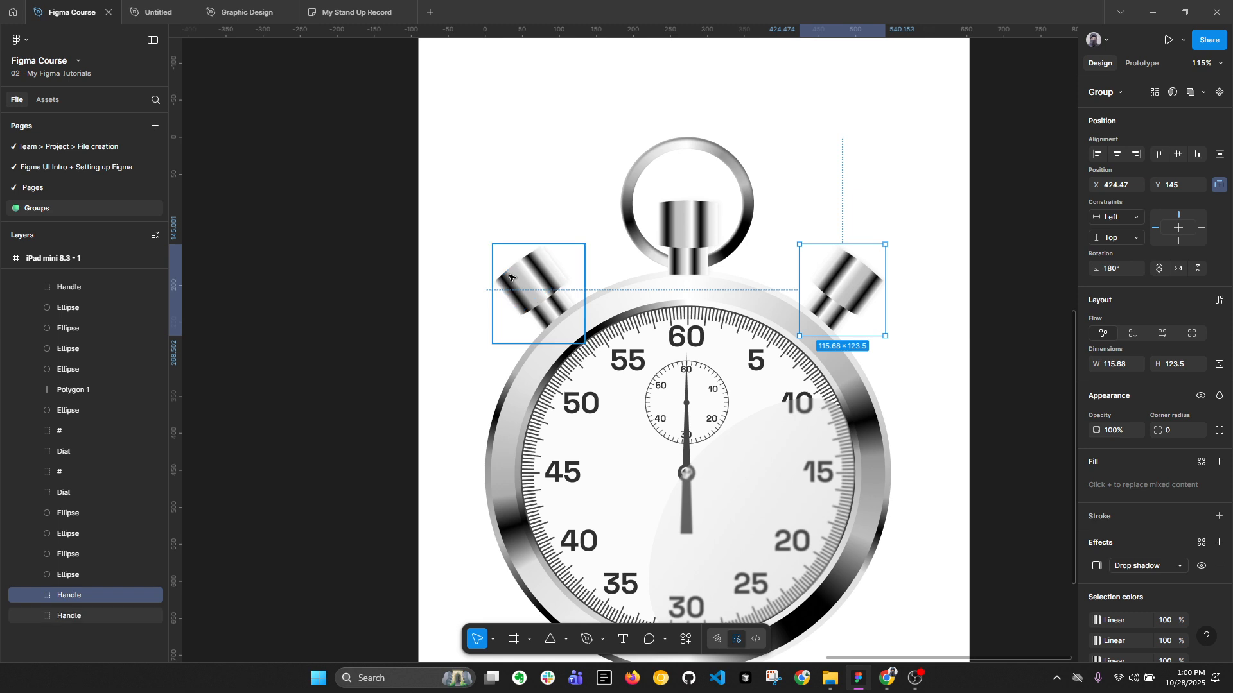
pyautogui.scroll(-3, 583, 276)
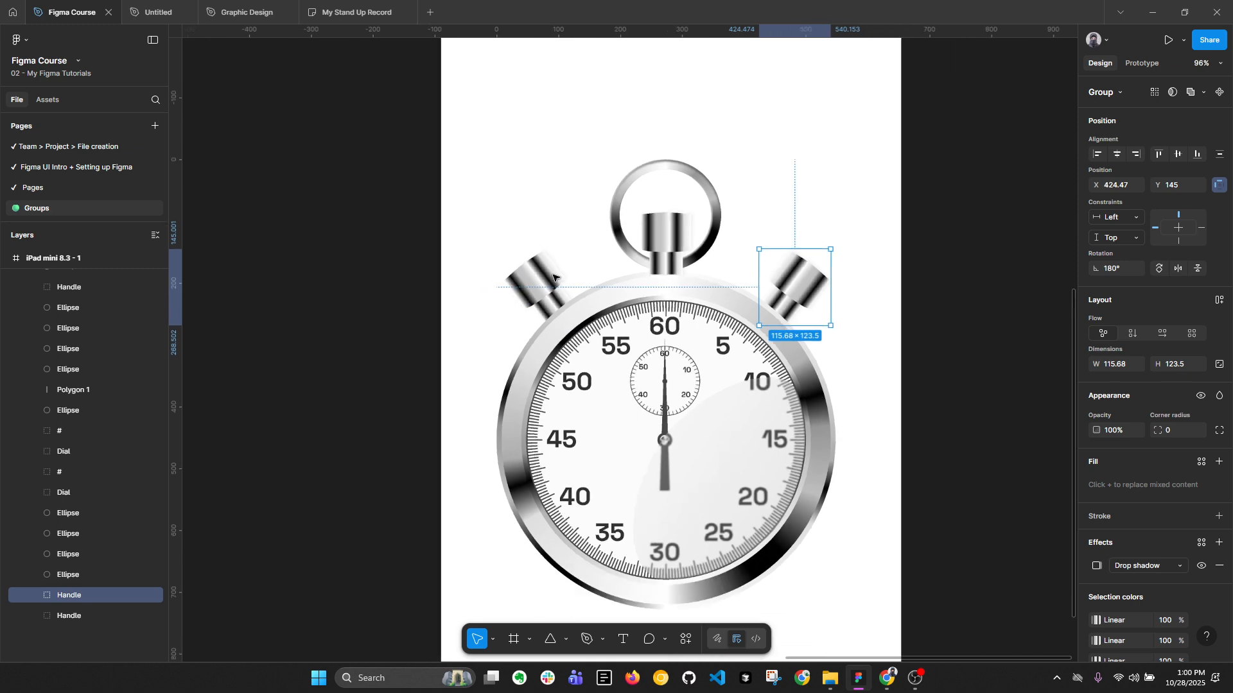
pyautogui.click(891, 326)
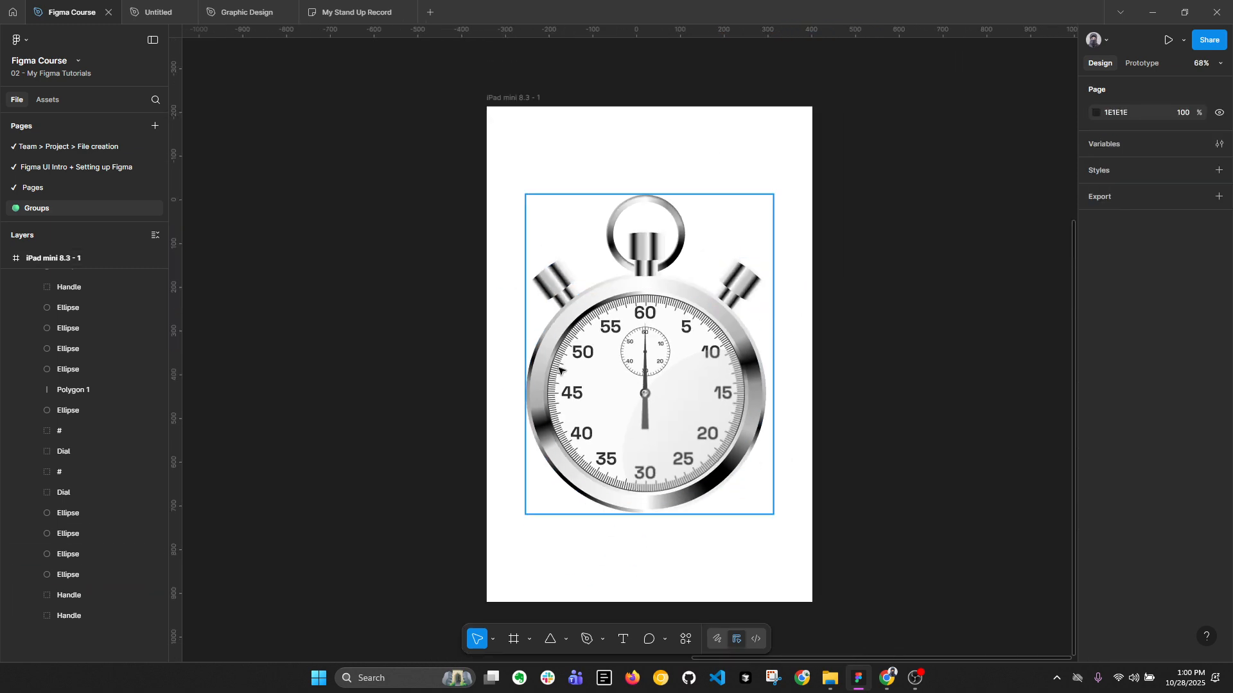
# Select the stopwatch's outer ellipse, the top Handle group and the crown rectangle nested inside it, then clear the selection.
pyautogui.keyDown('ctrl'); pyautogui.click(707, 303); pyautogui.keyUp('ctrl')
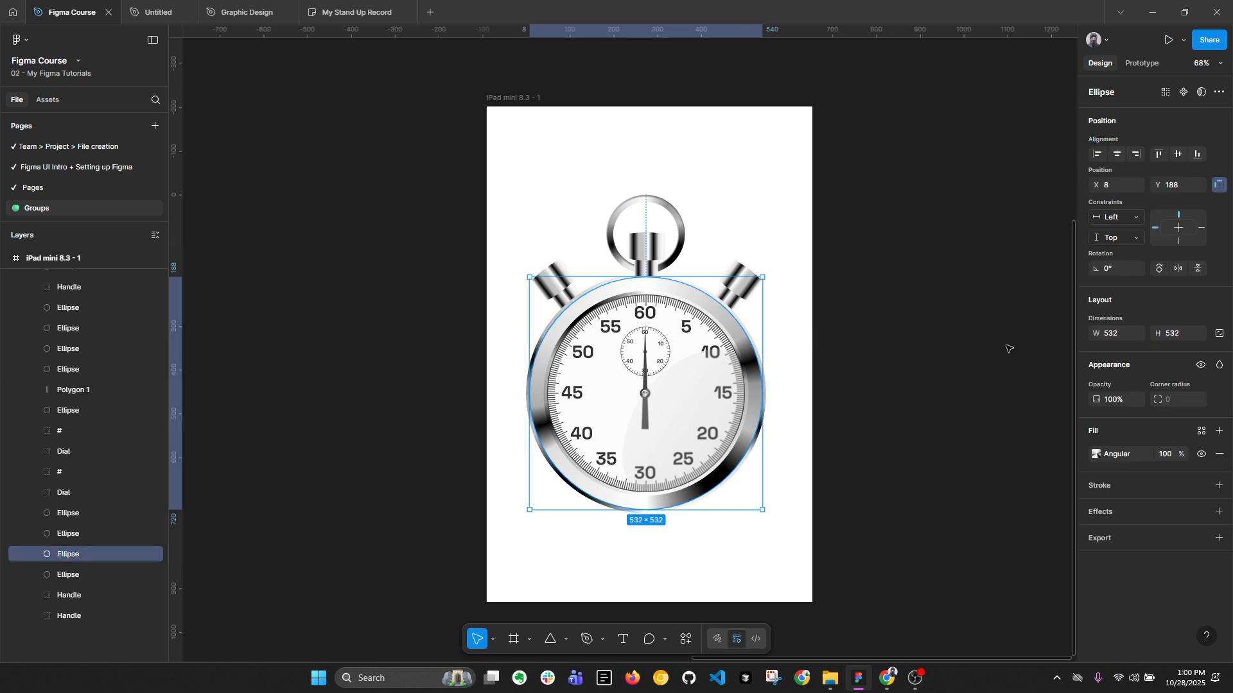
pyautogui.click(673, 256)
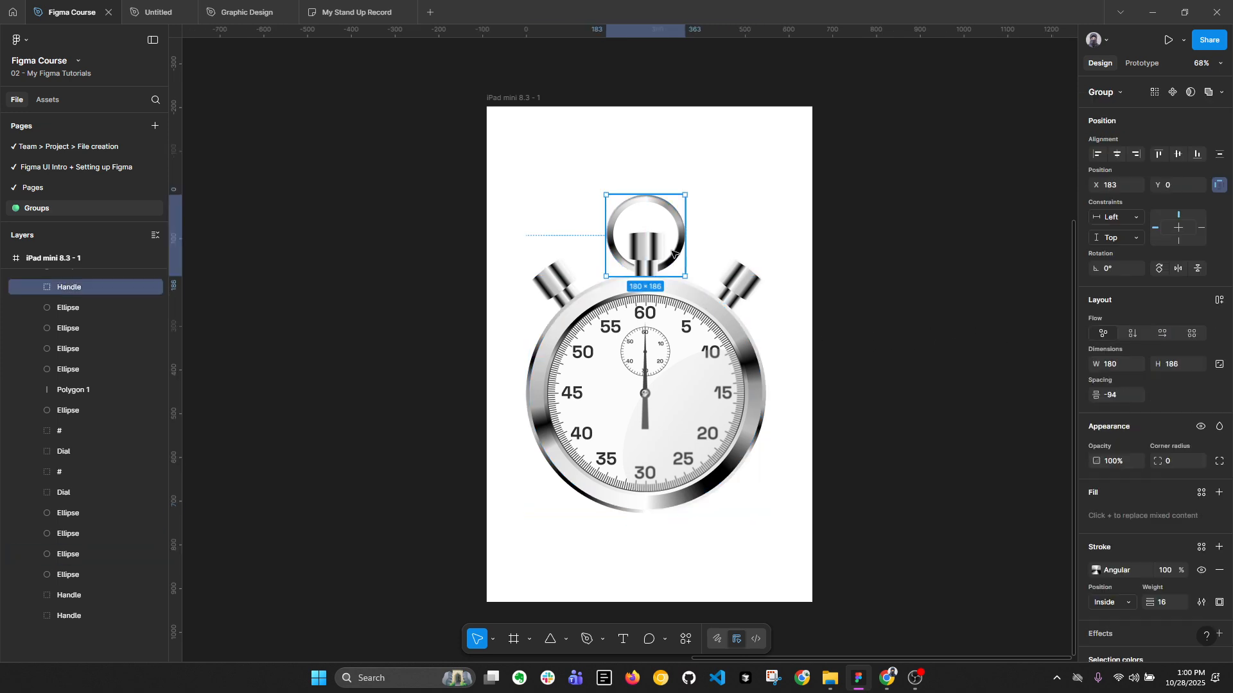
pyautogui.keyDown('ctrl'); pyautogui.click(666, 247); pyautogui.keyUp('ctrl')
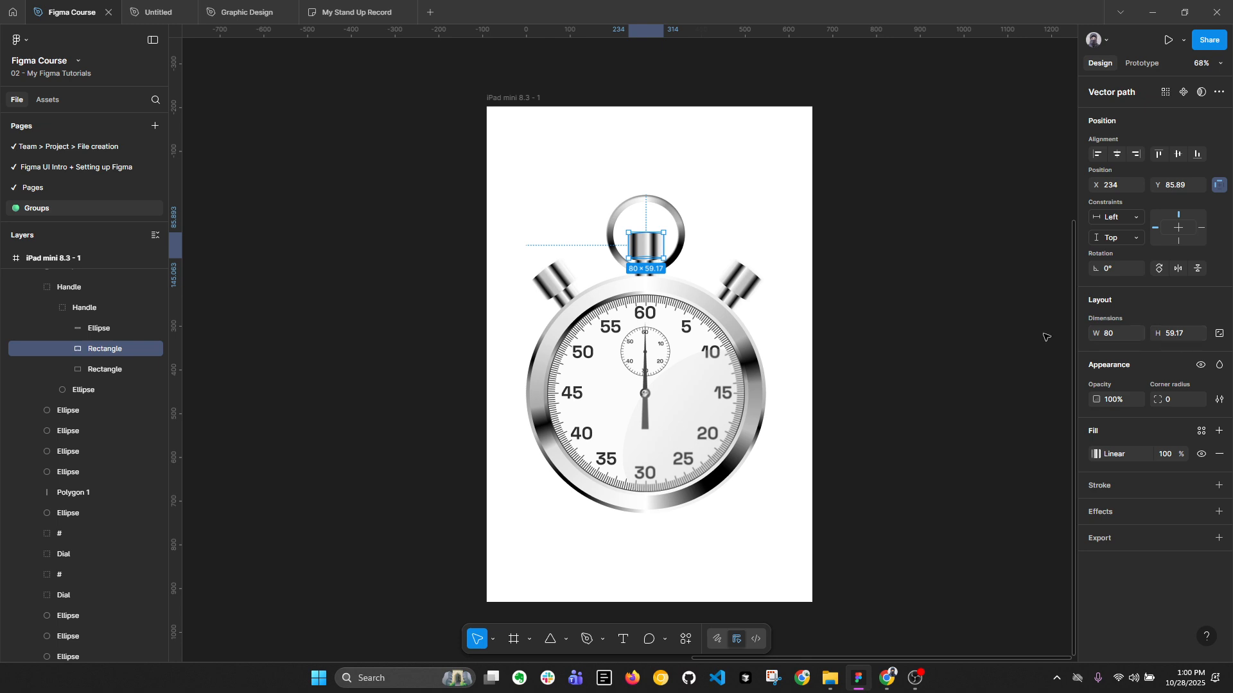
pyautogui.click(915, 334)
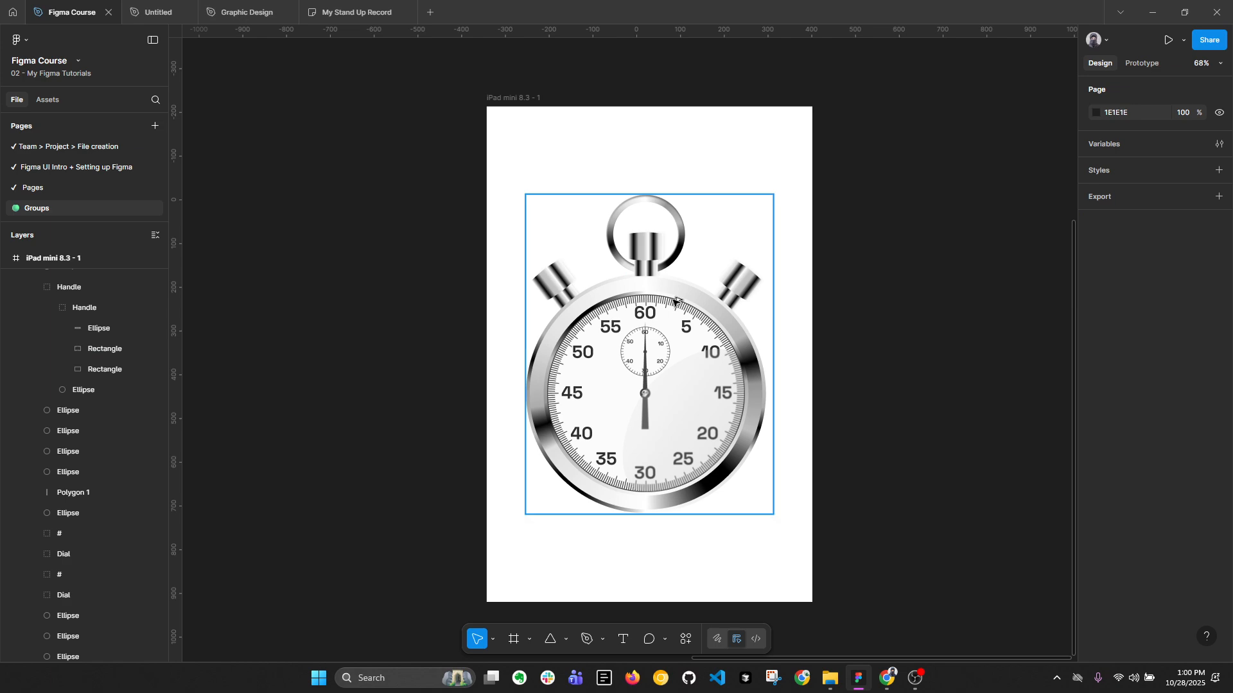
# Collapse all layers and scale the red group in iPad mini 8.3 - 2 to about 652 × 206 at X 46, Y 132.
pyautogui.hotkey('alt', 'l')
pyautogui.scroll(-3, 775, 303)
pyautogui.moveTo(427, 311); pyautogui.dragTo(872, 321)
pyautogui.moveTo(475, 311); pyautogui.dragTo(709, 334)
pyautogui.click(665, 324)
pyautogui.scroll(1, 705, 325)
pyautogui.moveTo(627, 323); pyautogui.dragTo(668, 350)
# Duplicate the scaled red group below itself at Y 409, ungroup the copy and select the original group.
pyautogui.scroll(1, 672, 235)
pyautogui.hotkey('ctrl', 'shift', 'g')
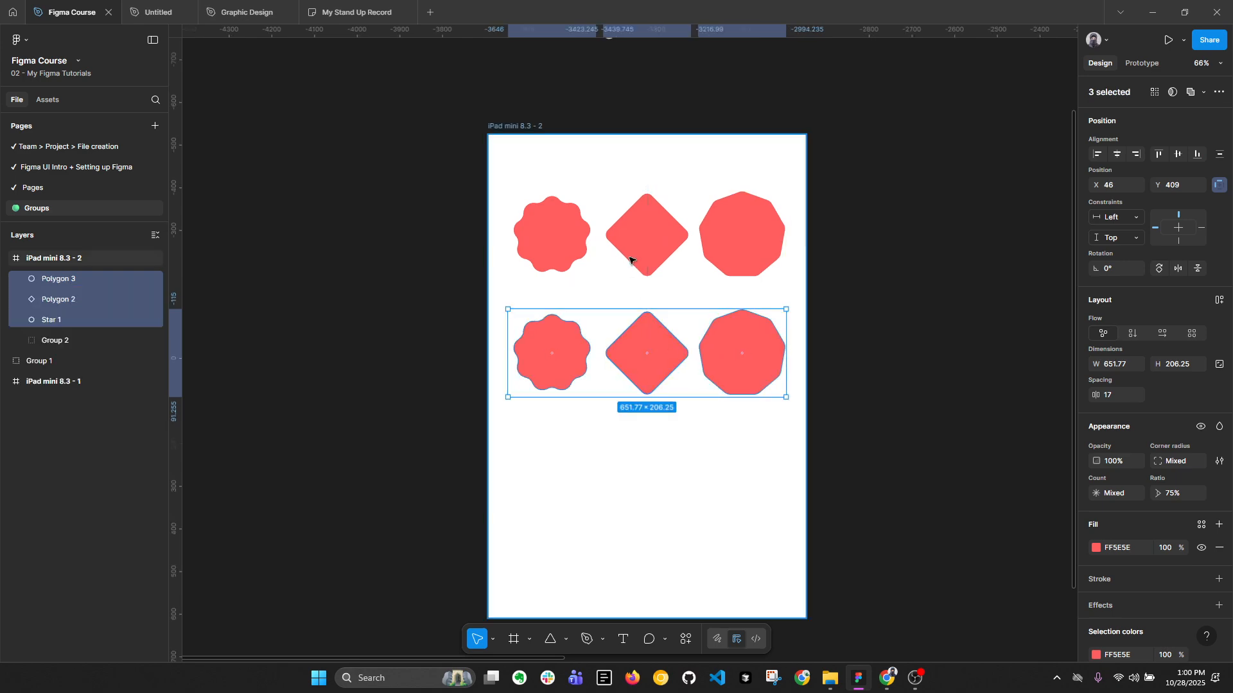
pyautogui.click(629, 260)
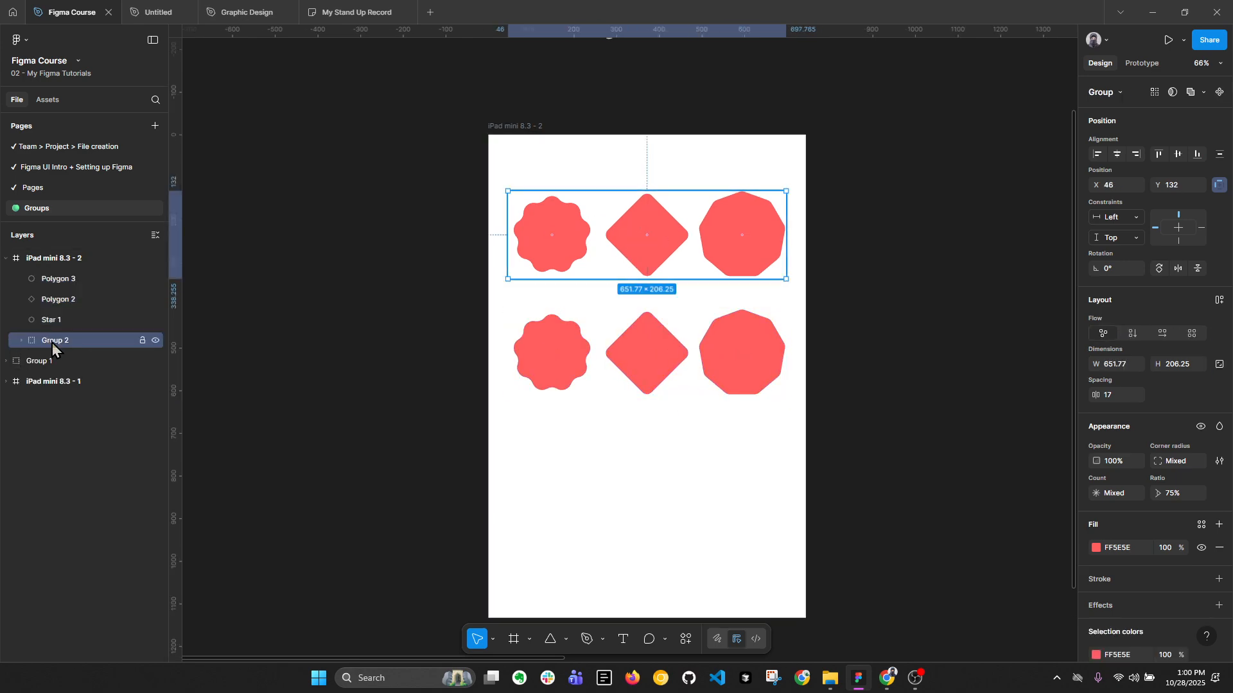
# Wrap the three ungrouped red shapes in the lower row in a new frame.
pyautogui.click(627, 349)
pyautogui.moveTo(427, 339); pyautogui.dragTo(849, 380)
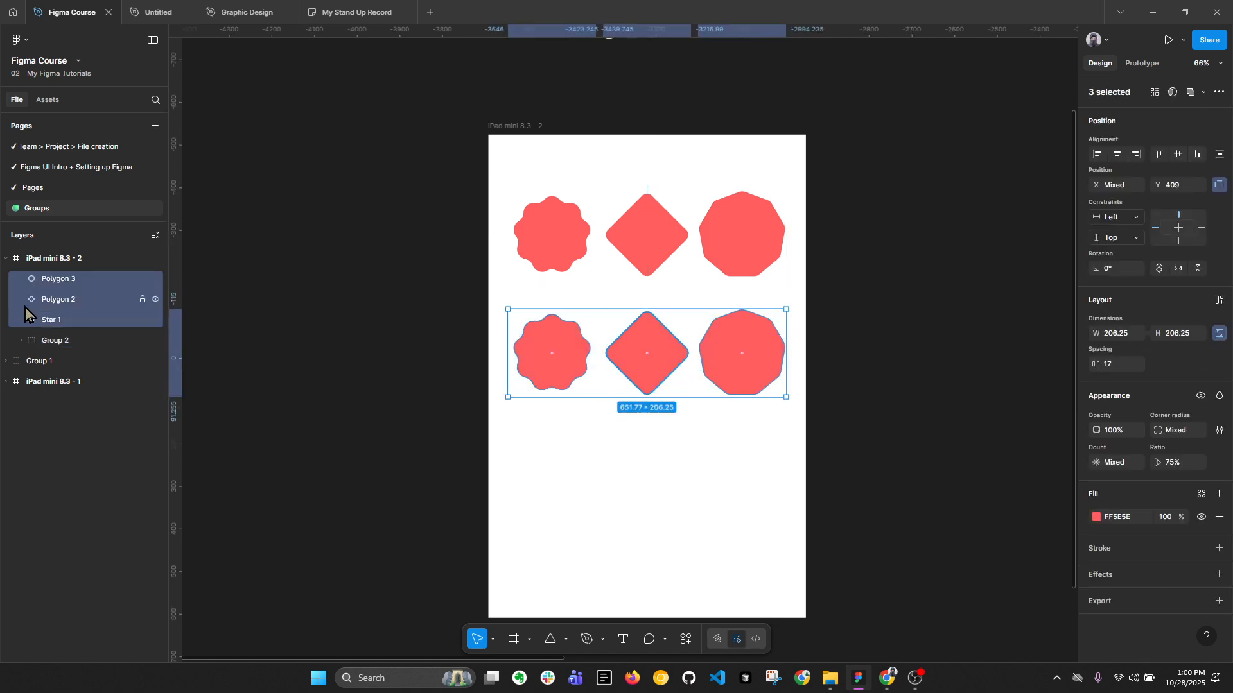
pyautogui.rightClick(60, 297)
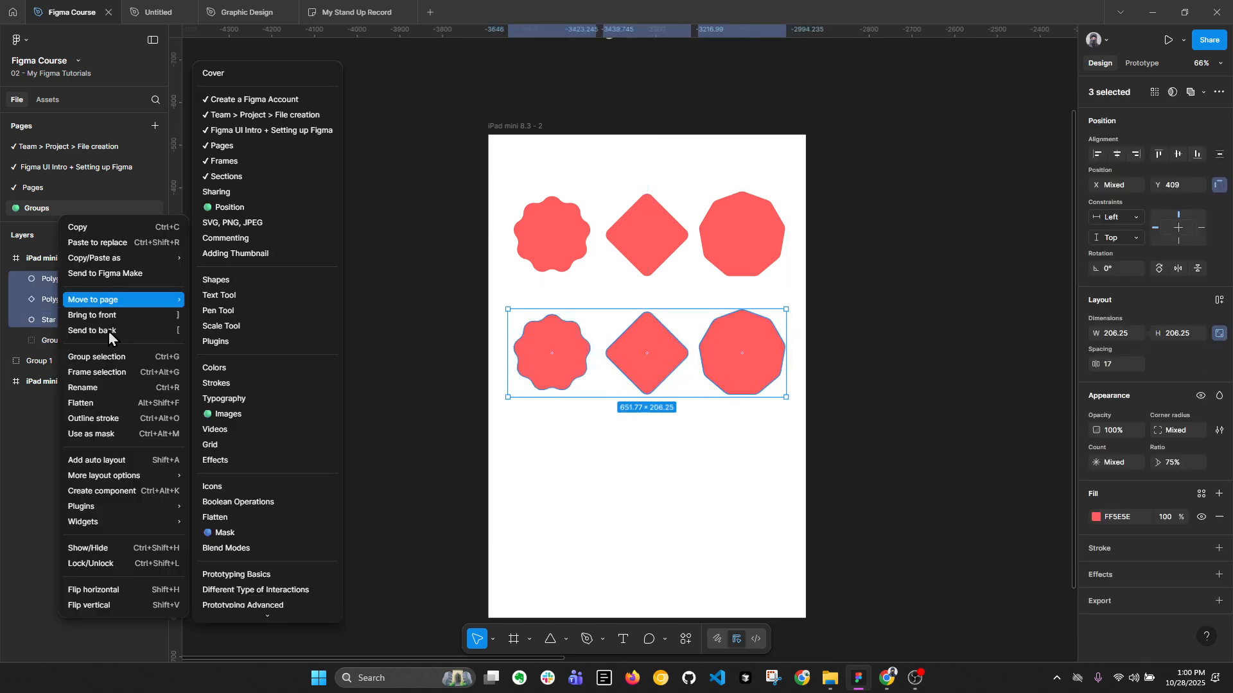
pyautogui.click(99, 375)
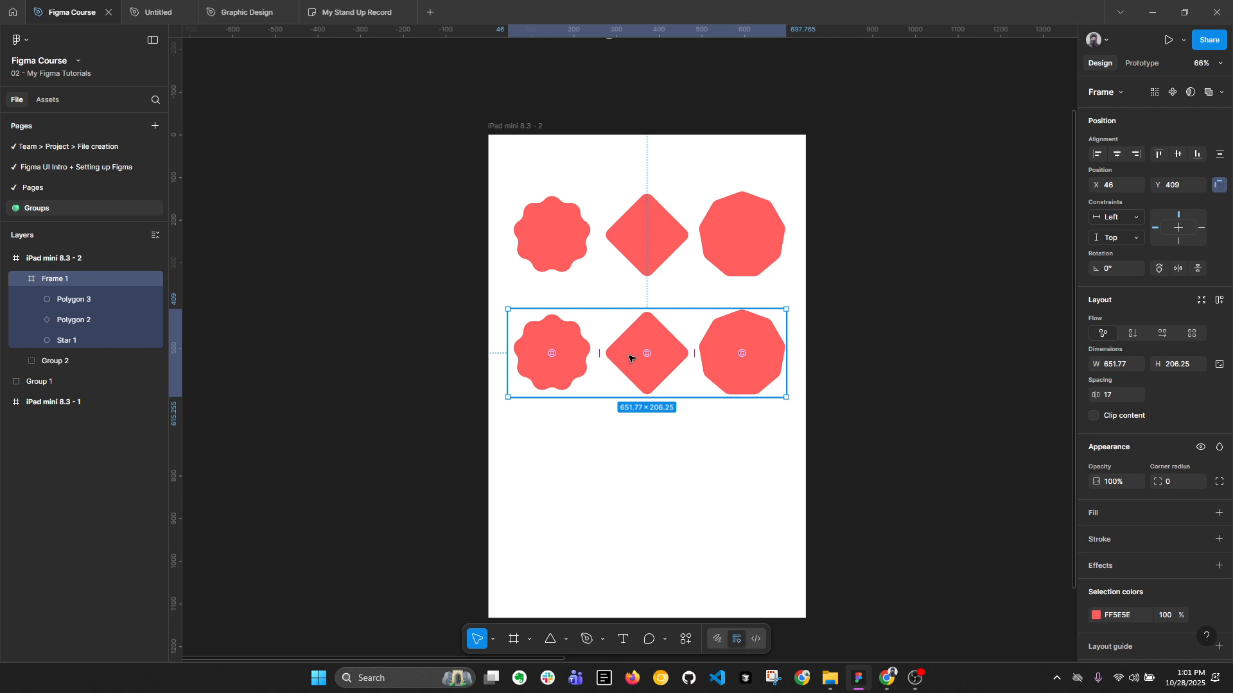
# Select the new lower frame together with the red group above it and add a drop shadow effect to both.
pyautogui.keyDown('ctrl'); pyautogui.scroll(1, 713, 265); pyautogui.keyUp('ctrl')
pyautogui.keyDown('shift'); pyautogui.click(533, 233); pyautogui.keyUp('shift')
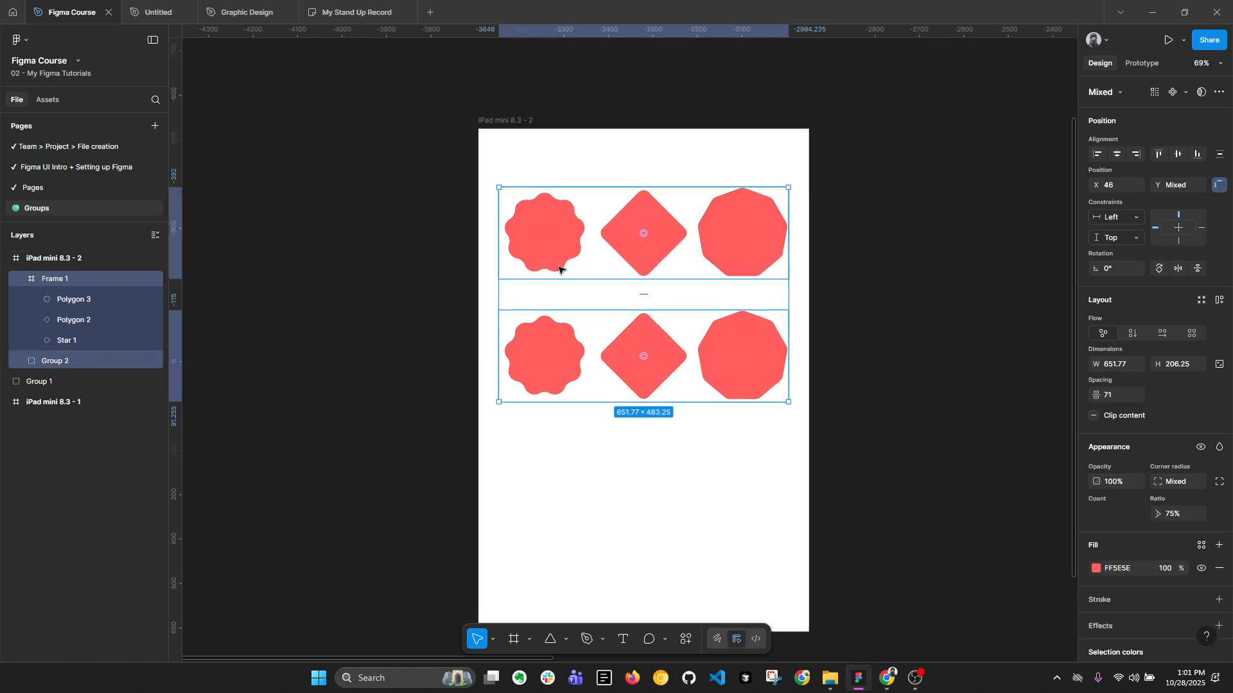
pyautogui.scroll(-2, 1230, 541)
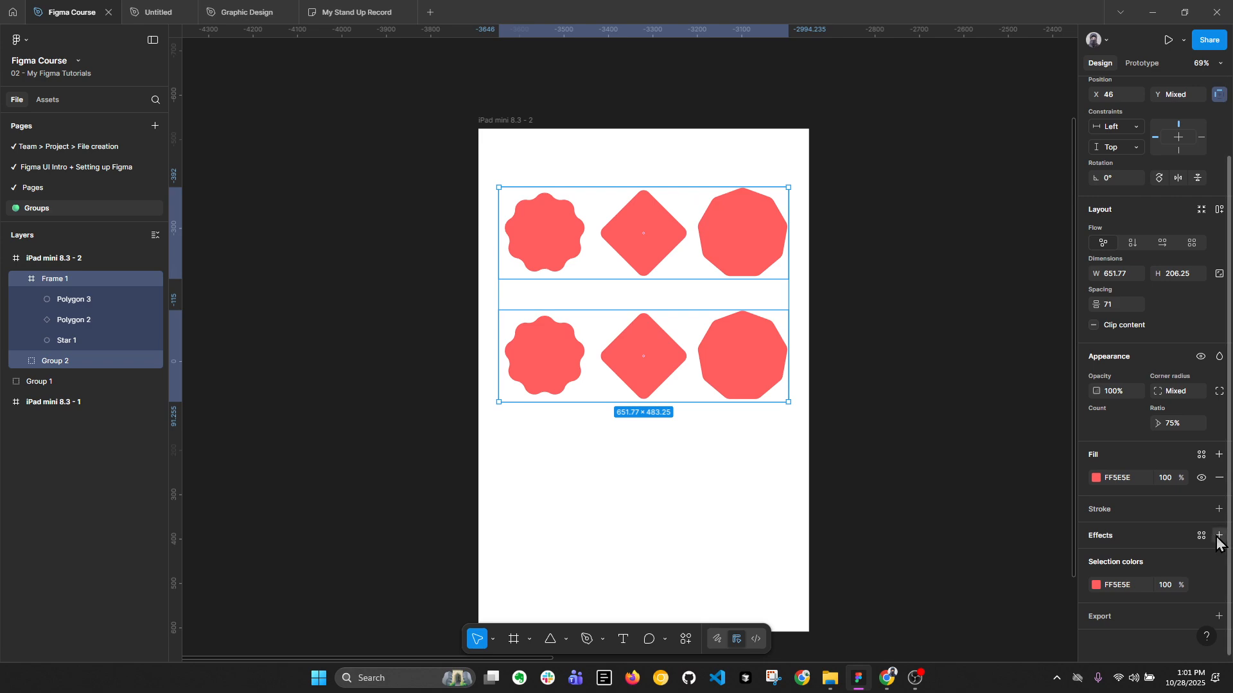
pyautogui.click(1218, 535)
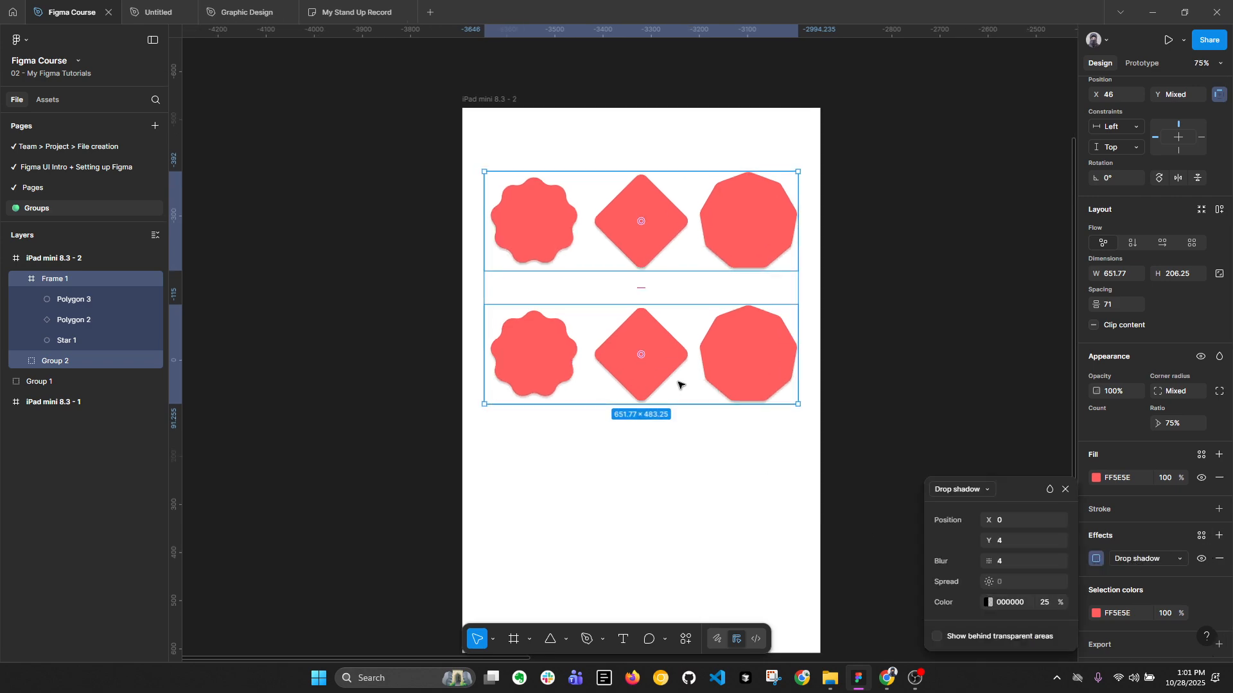
pyautogui.scroll(2, 680, 385)
# Set the drop shadow's blur to 24 and its Y offset to 20.
pyautogui.click(1045, 604)
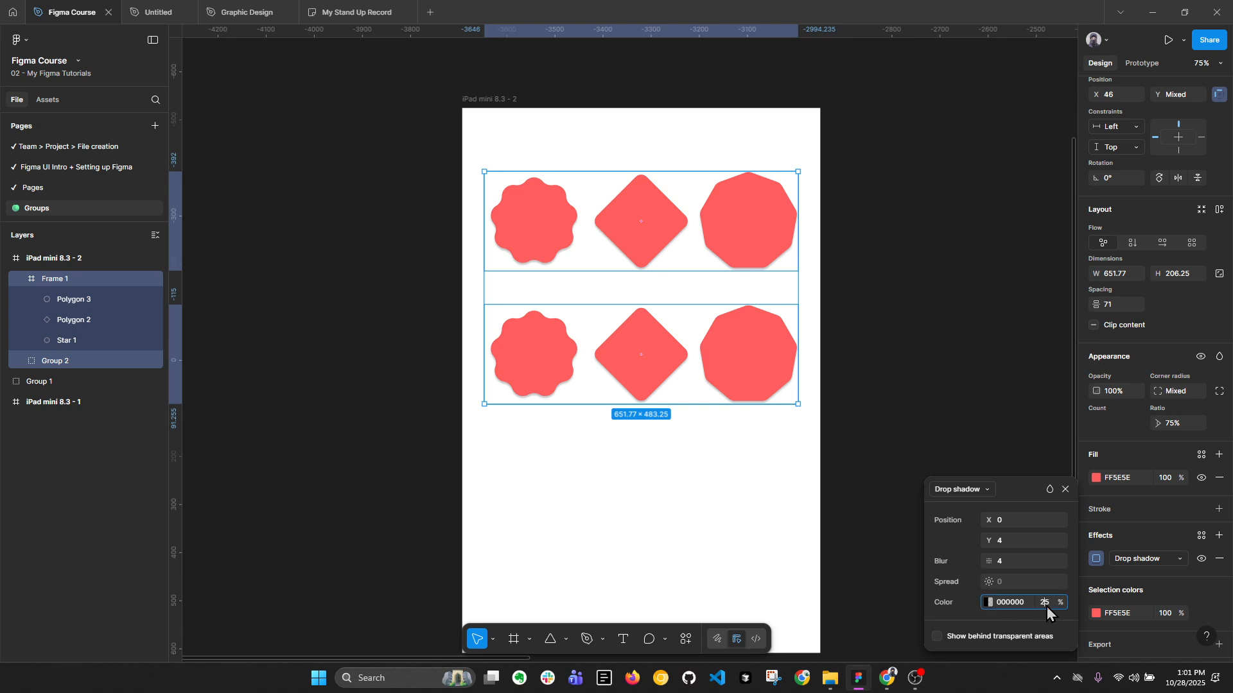
pyautogui.click(1004, 559)
pyautogui.press('Return')
pyautogui.click(1004, 542)
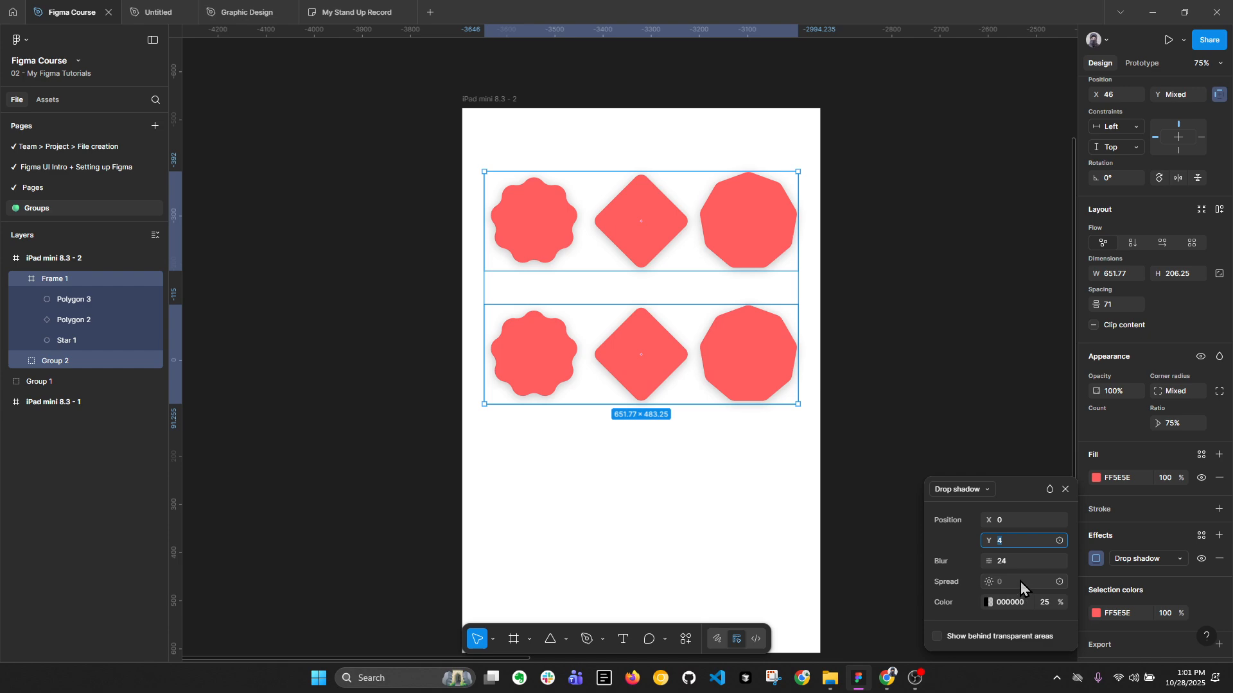
pyautogui.write('20')
pyautogui.press('Return')
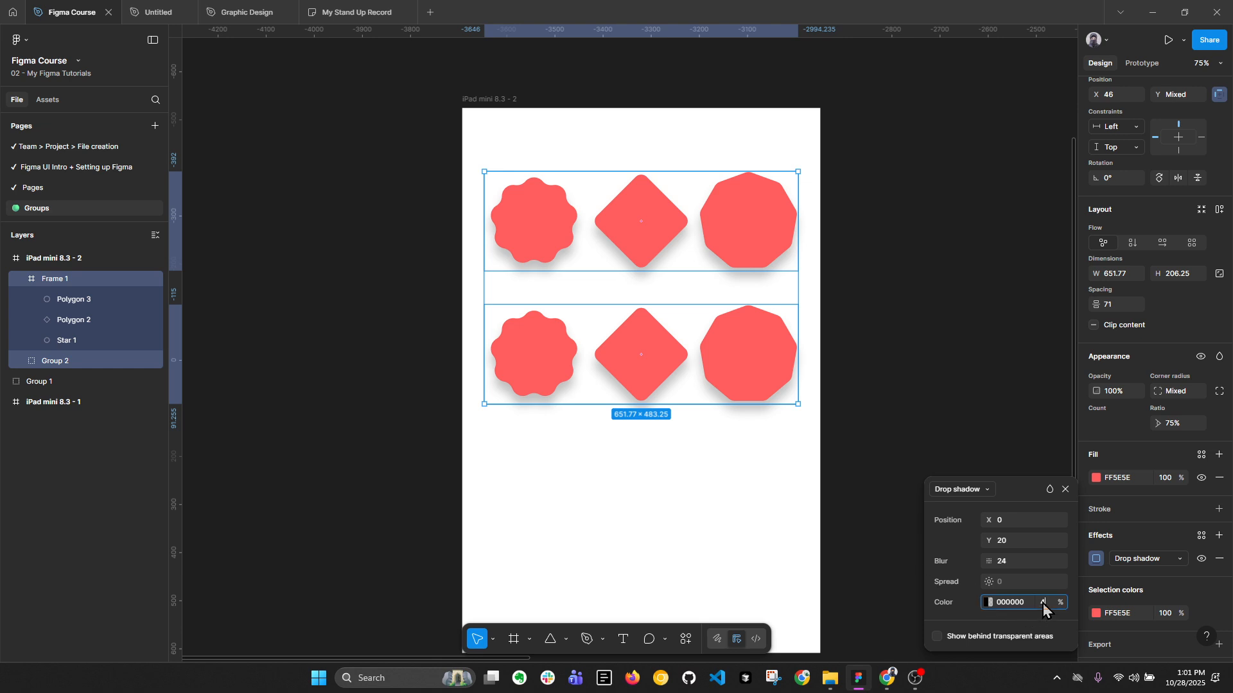
# Set the drop shadow's opacity to 40%, its X offset to 20 and its blur to 48.
pyautogui.write('40')
pyautogui.press('Return')
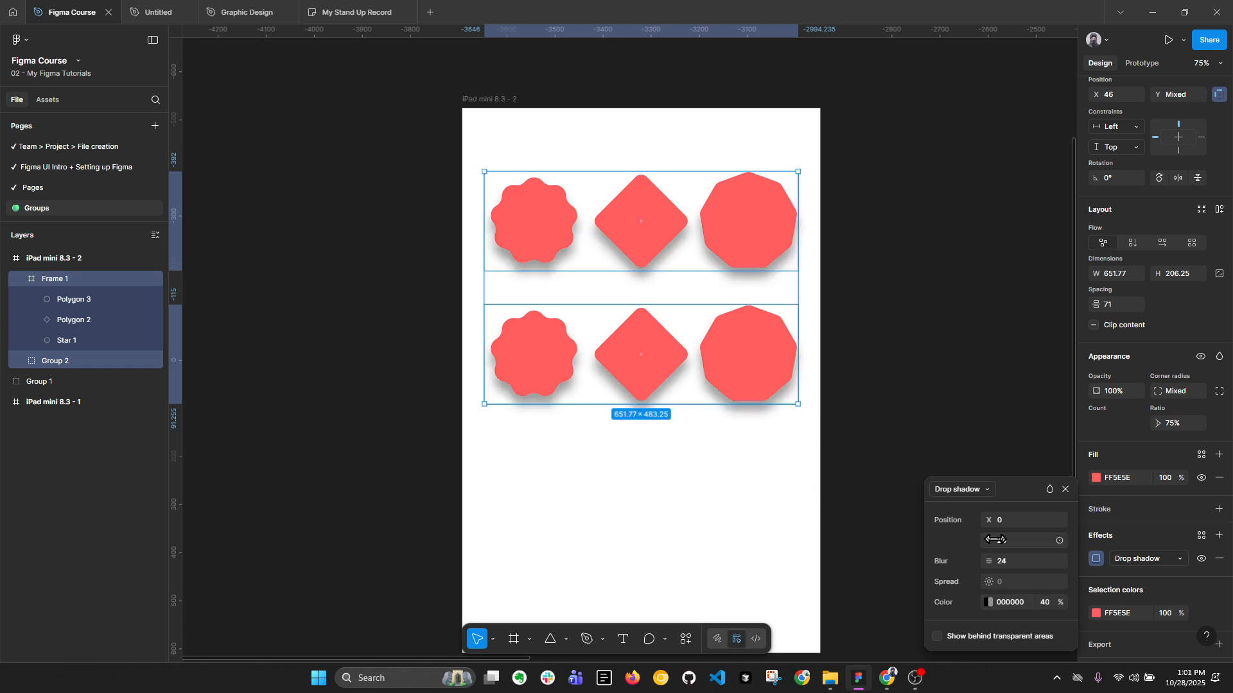
pyautogui.click(1010, 522)
pyautogui.write('20')
pyautogui.press('Return')
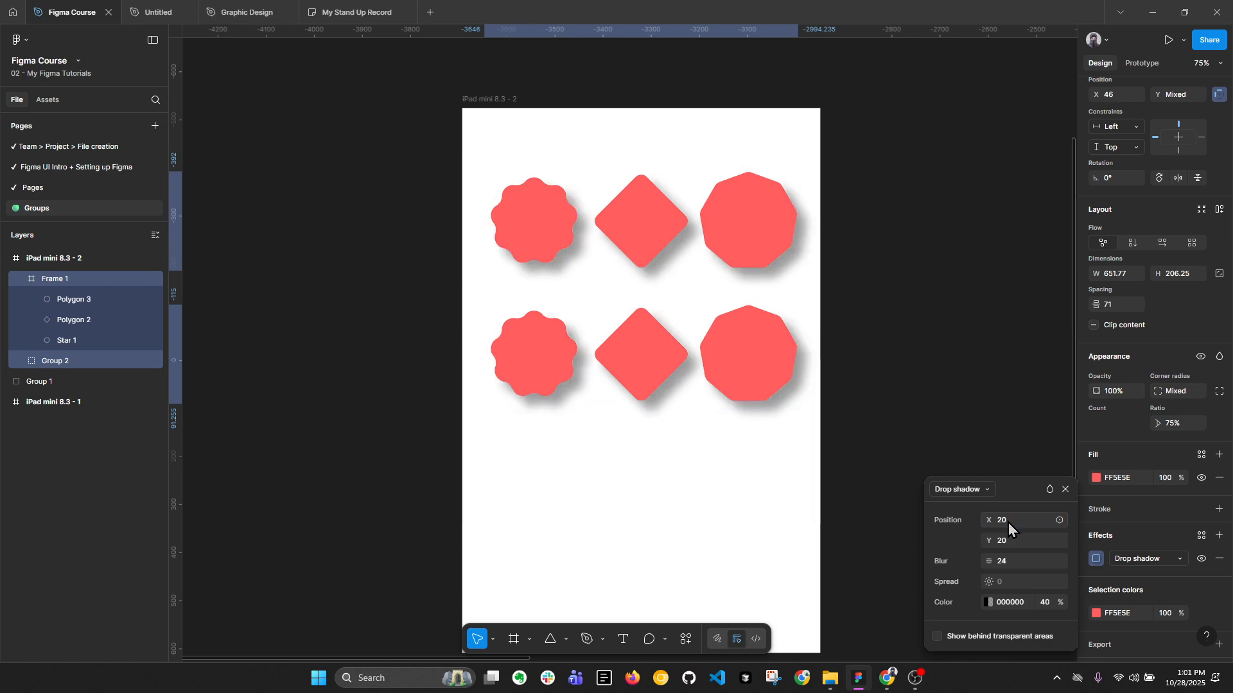
pyautogui.click(1014, 568)
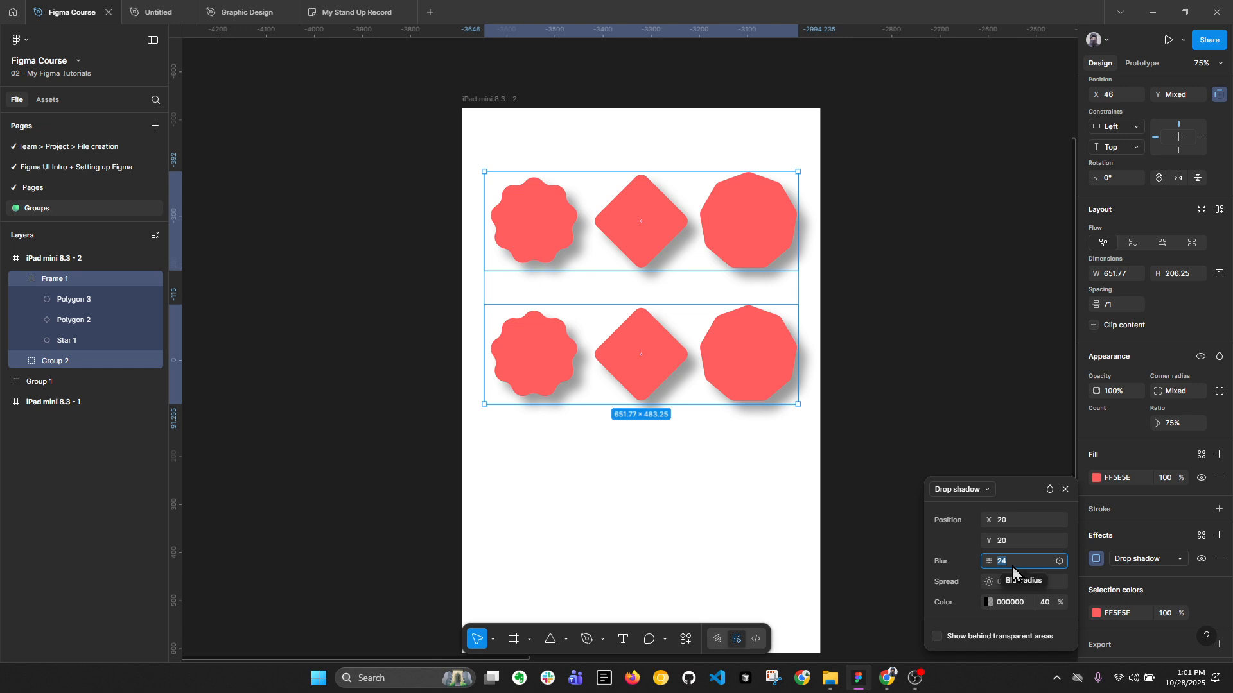
pyautogui.write('40')
pyautogui.press('Return')
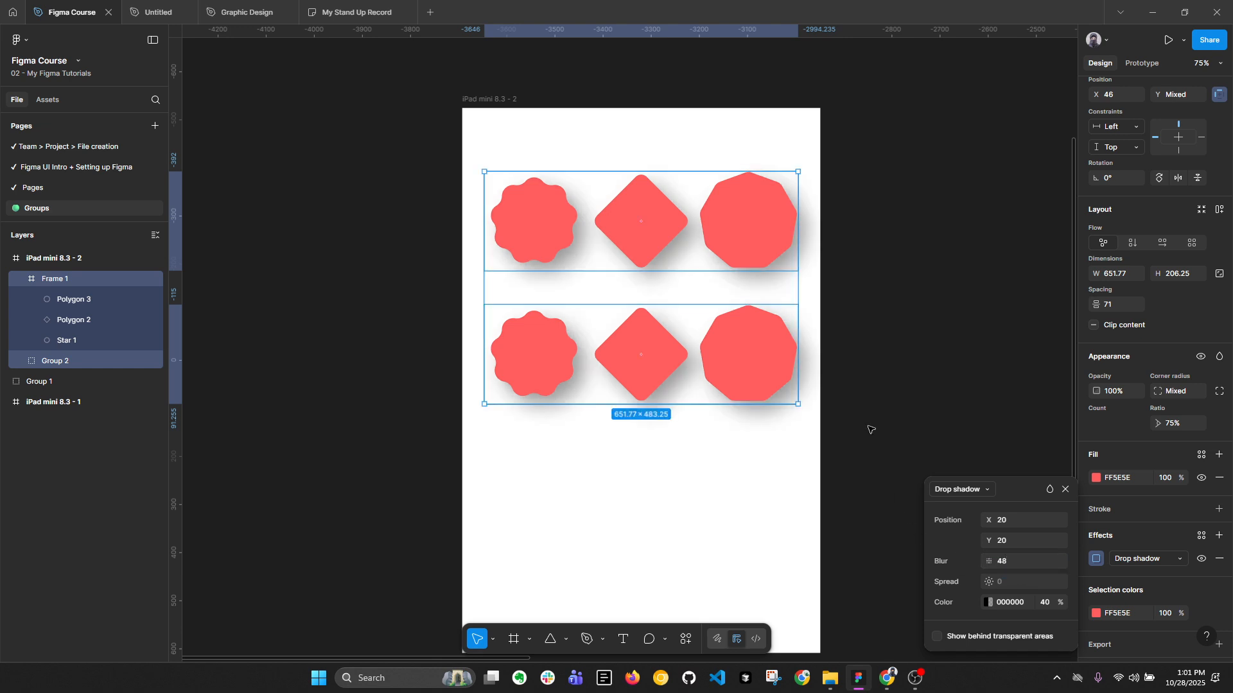
# Select the lower frame and turn on clipping of its content.
pyautogui.click(881, 352)
pyautogui.click(716, 358)
pyautogui.hotkey('shift', '2')
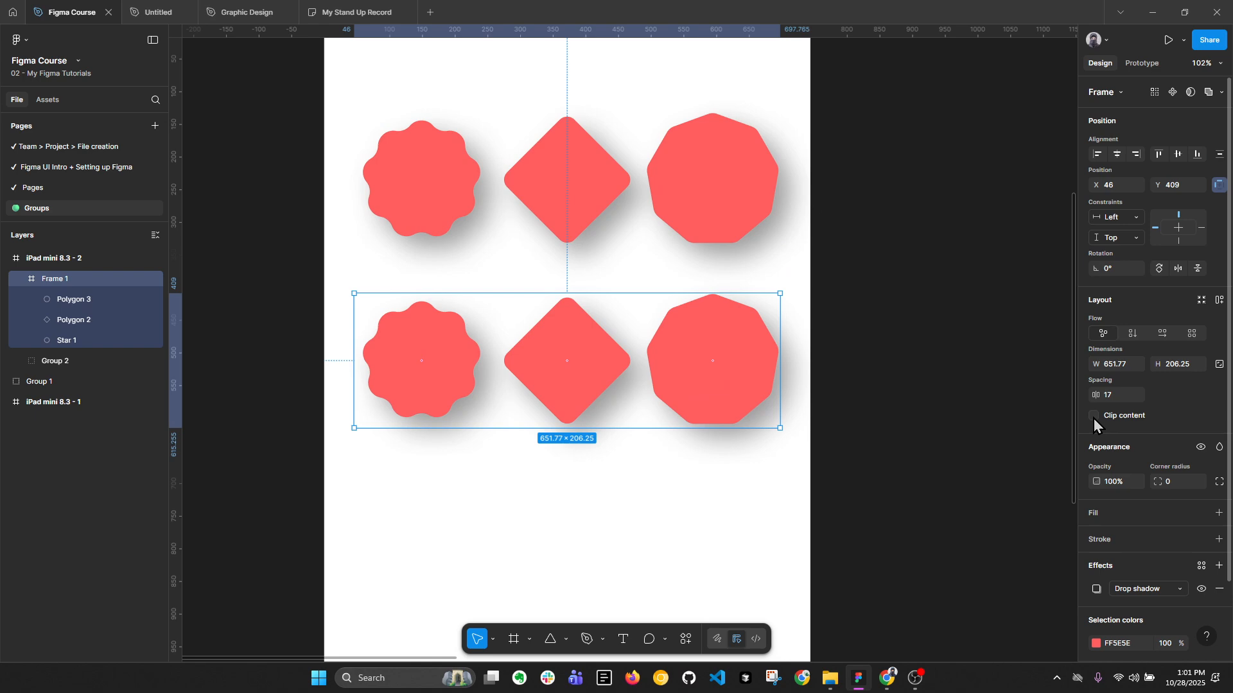
pyautogui.click(1093, 419)
pyautogui.hscroll(-2, 872, 426)
pyautogui.scroll(1, 872, 426)
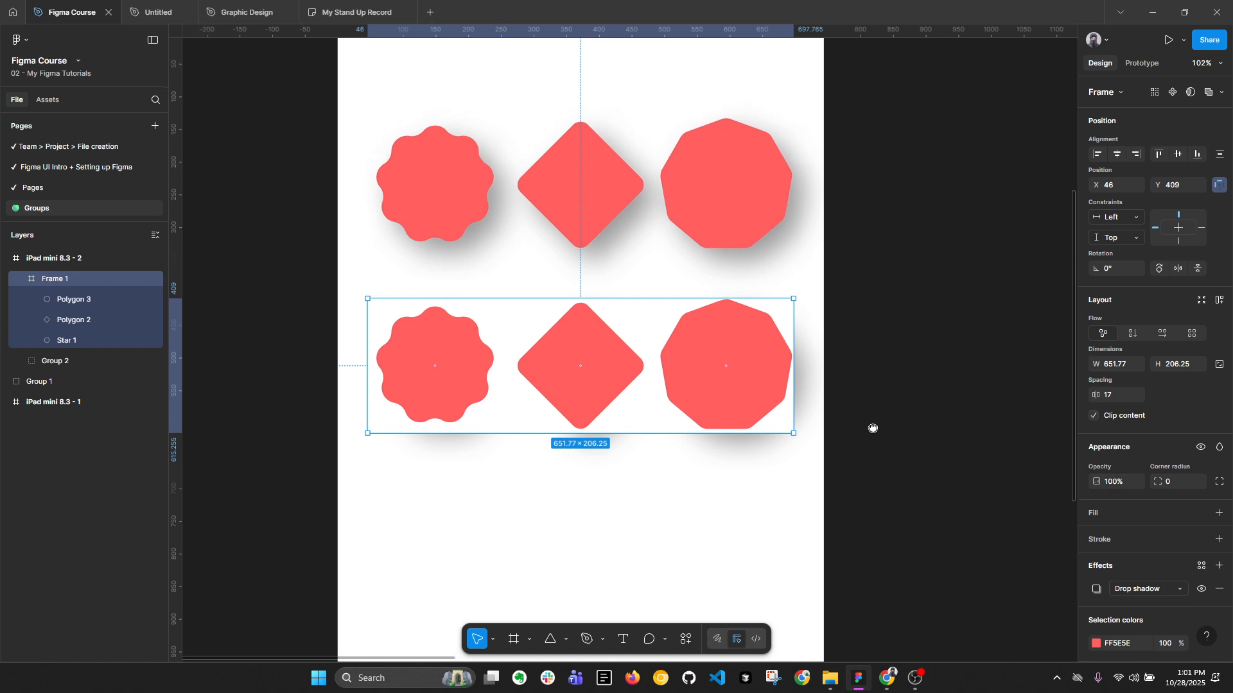
# Inside the upper red group, move the nine-sided polygon up and slightly left, and the diamond down out of the row.
pyautogui.click(949, 448)
pyautogui.click(732, 244)
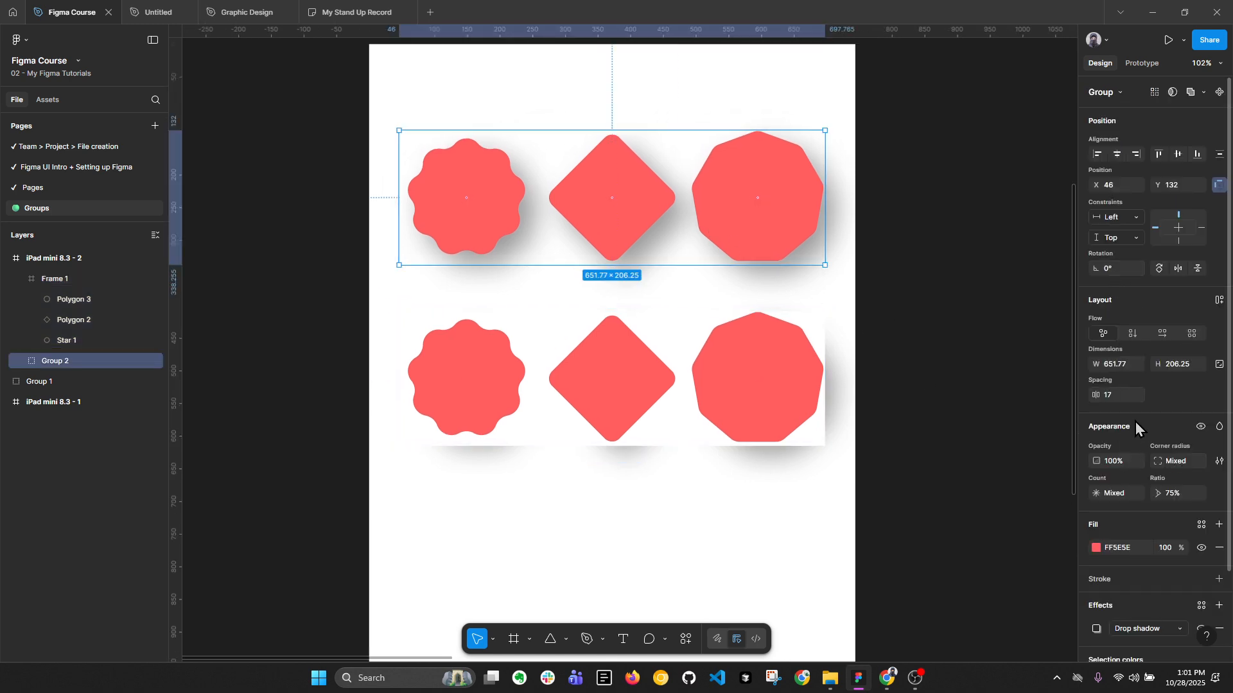
pyautogui.scroll(3, 822, 203)
pyautogui.scroll(2, 822, 203)
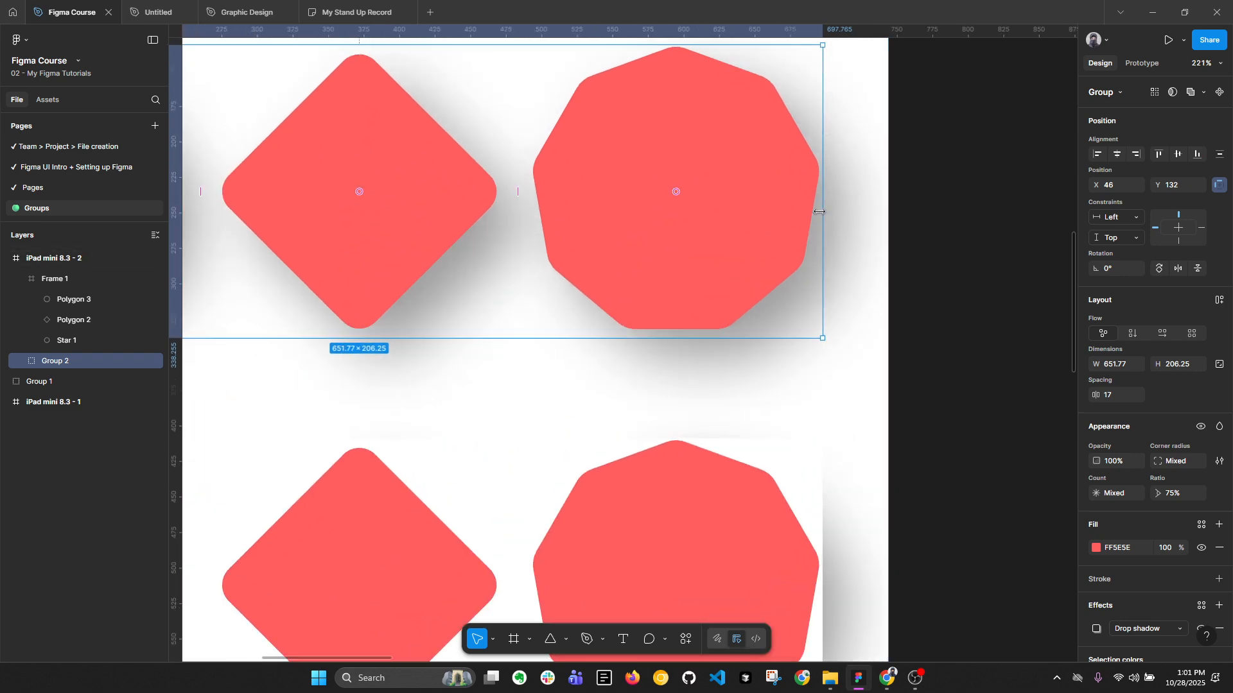
pyautogui.scroll(-3, 883, 268)
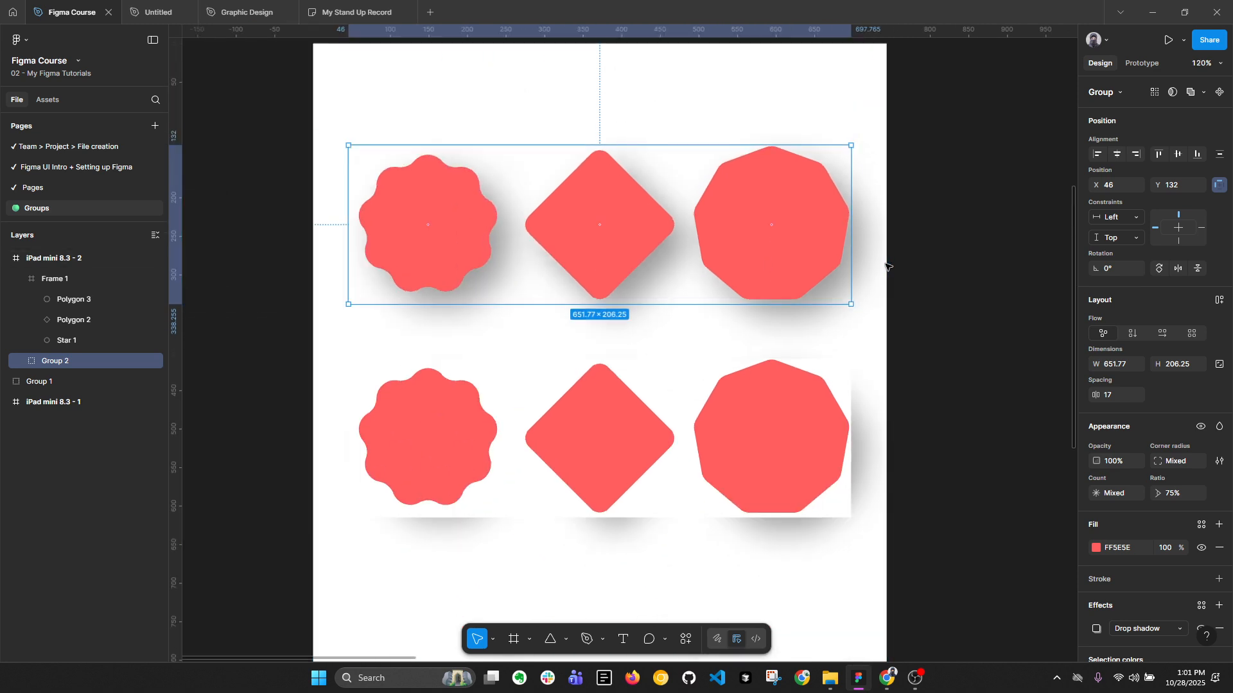
pyautogui.click(796, 204)
pyautogui.moveTo(797, 204); pyautogui.dragTo(754, 134)
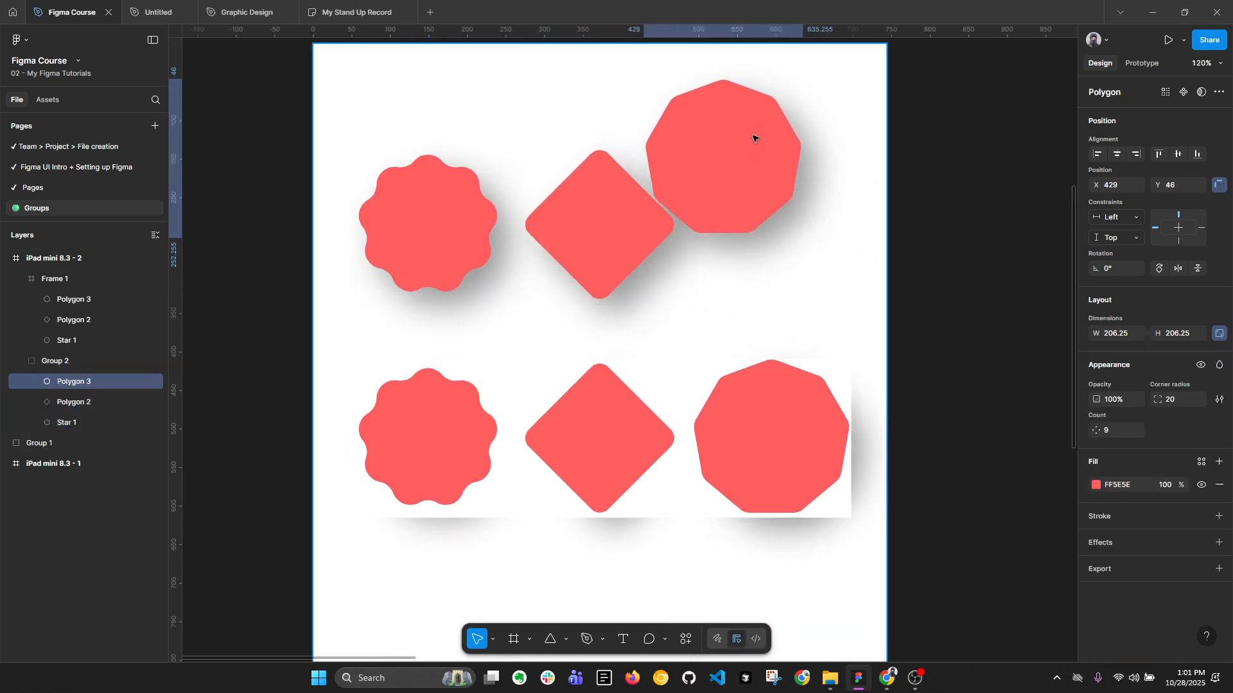
pyautogui.click(650, 229)
pyautogui.moveTo(603, 239); pyautogui.dragTo(590, 294)
pyautogui.click(721, 270)
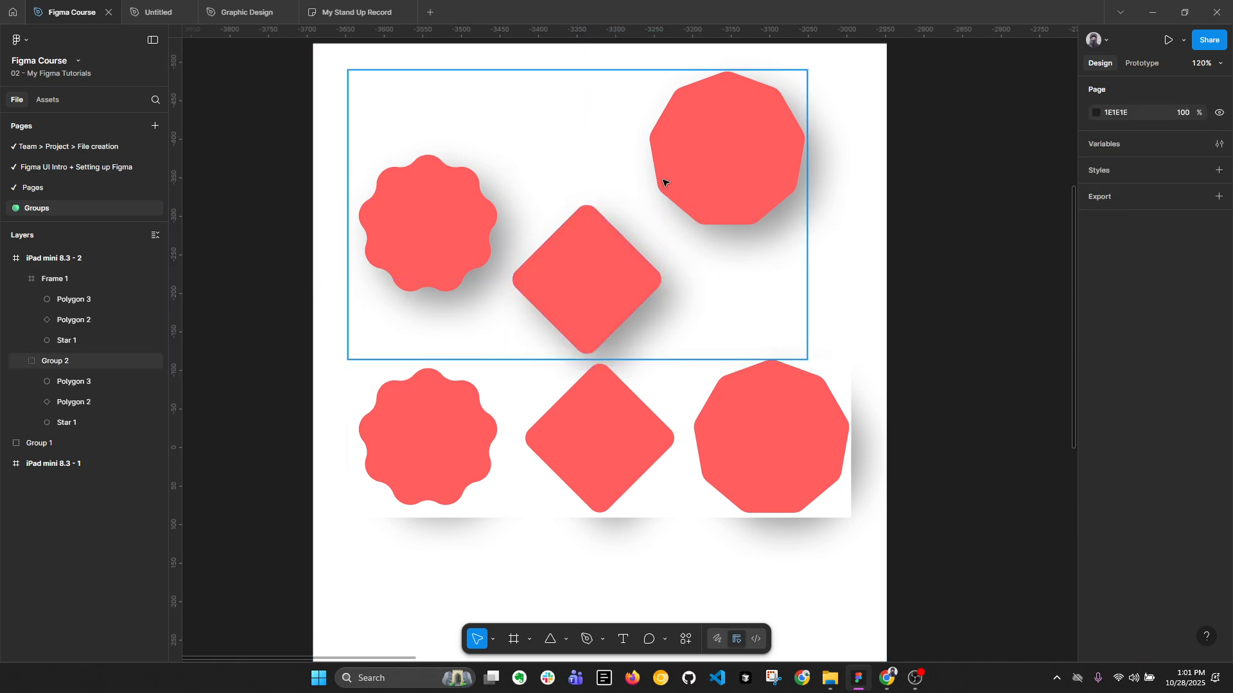
# Move the upper group's star up and right, shift the nine-sided polygon left so both sit above the diamond, and select the group.
pyautogui.click(674, 199)
pyautogui.doubleClick(413, 207)
pyautogui.moveTo(412, 207); pyautogui.dragTo(484, 140)
pyautogui.moveTo(693, 170); pyautogui.dragTo(651, 169)
pyautogui.click(916, 234)
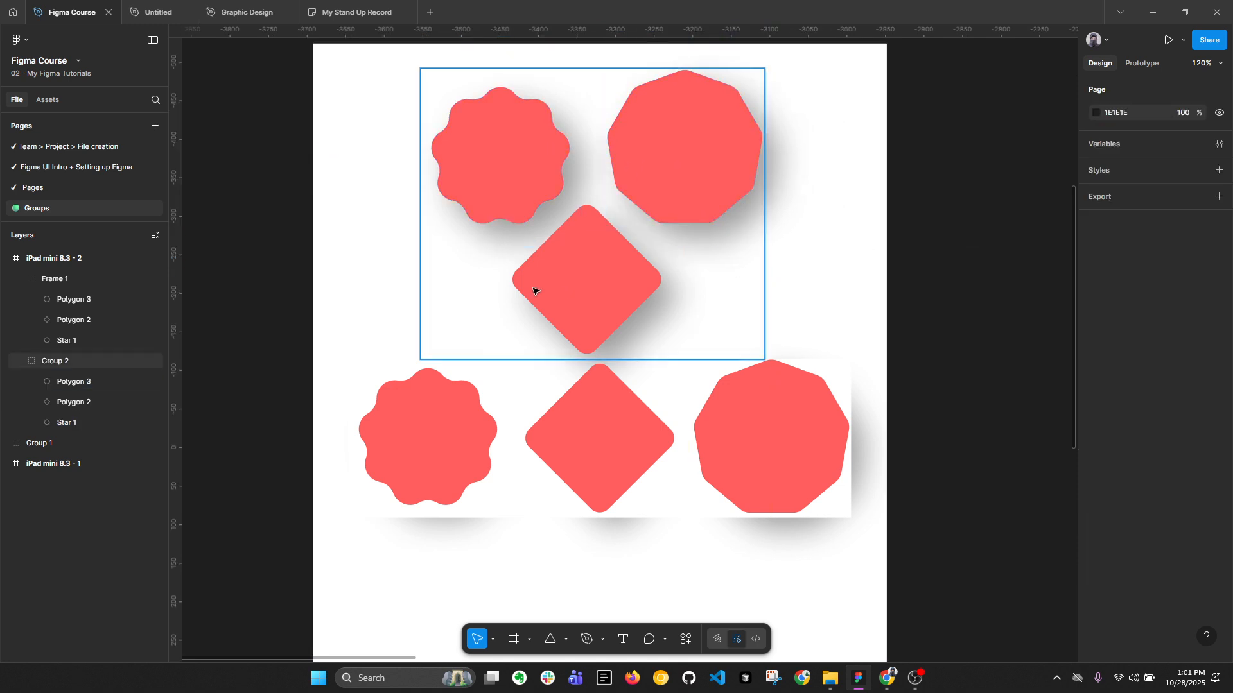
pyautogui.click(564, 325)
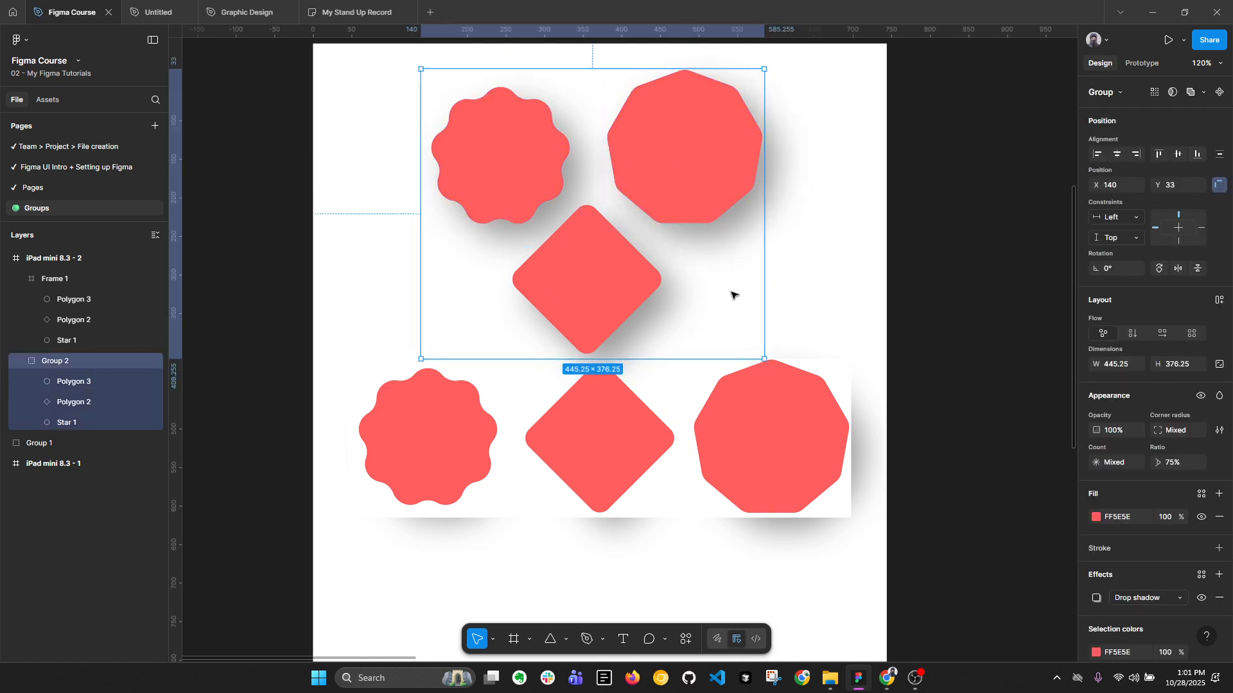
# Move the lower frame down to Y 465, clear of the rearranged group.
pyautogui.click(667, 434)
pyautogui.hotkey('shift', 'Down')
pyautogui.hotkey('shift', 'Down')
pyautogui.hotkey('shift', 'Down')
pyautogui.hotkey('shift', 'Down')
pyautogui.hotkey('shift', 'Down')
pyautogui.hotkey('shift', 'Down')
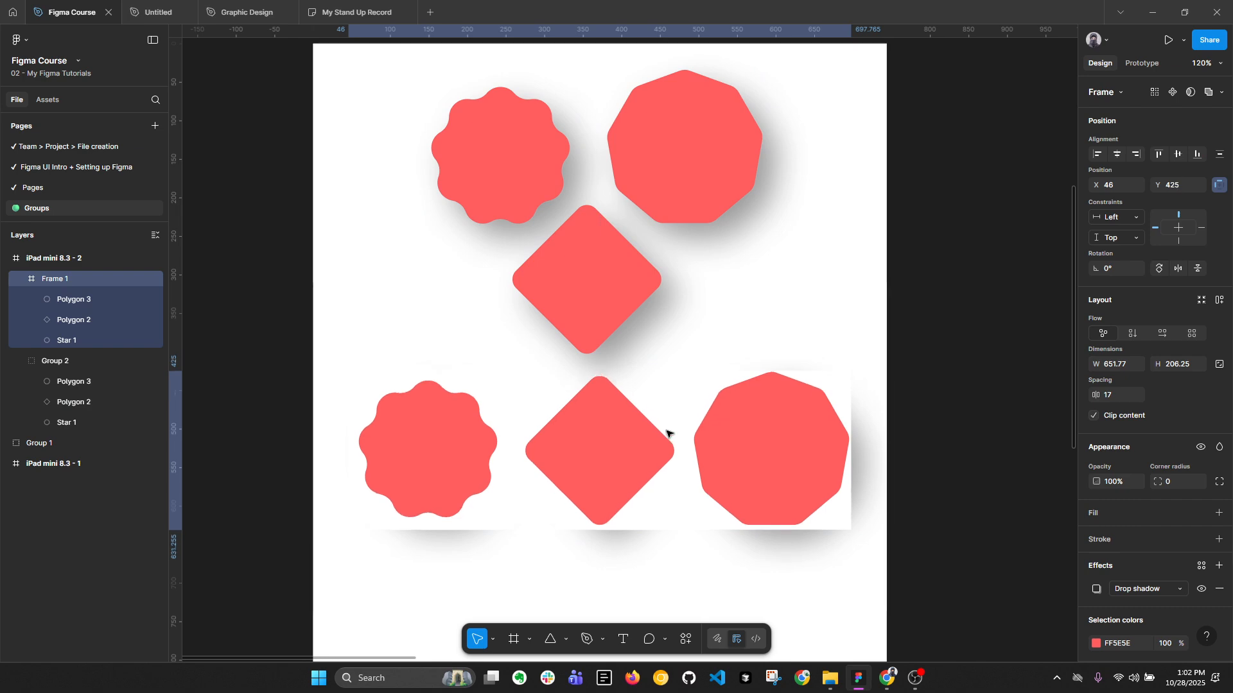
pyautogui.moveTo(695, 382); pyautogui.dragTo(696, 308)
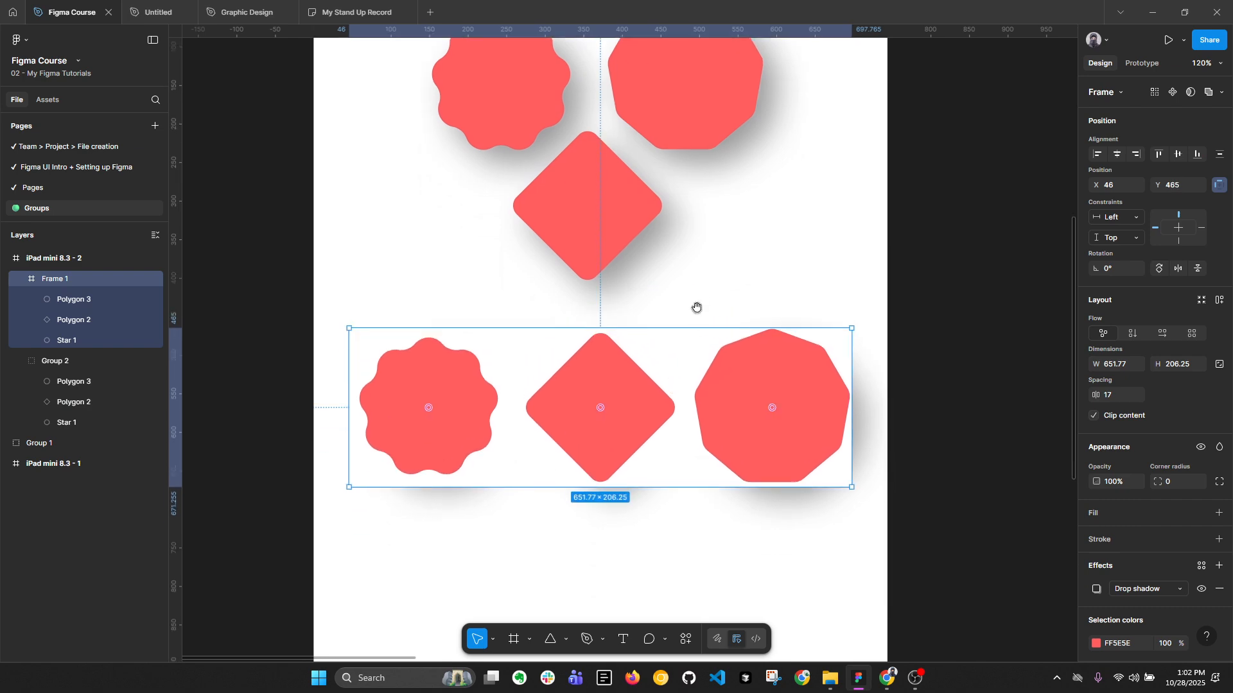
# Recolor the lower frame's three shapes from its selection colors to dark red AE4A4A.
pyautogui.click(1096, 644)
pyautogui.moveTo(960, 448); pyautogui.dragTo(1010, 410)
pyautogui.click(950, 252)
pyautogui.scroll(-2, 908, 275)
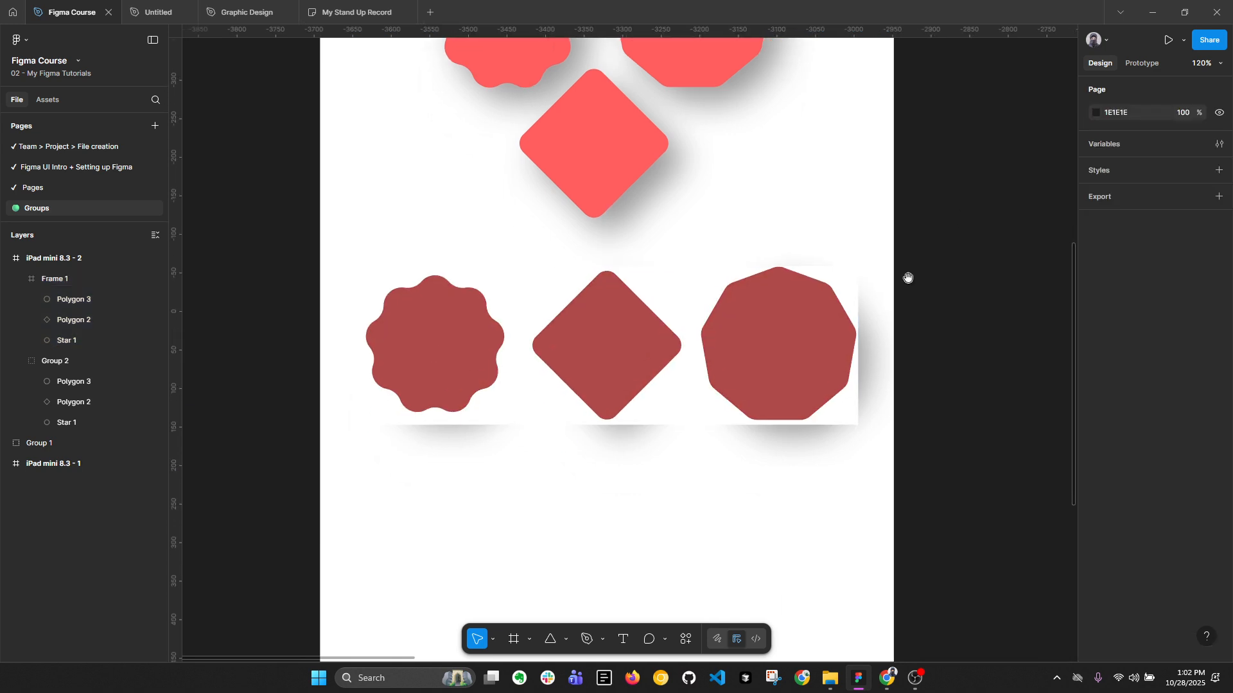
# Select the frame with the dark red shapes and turn off clipping of its content.
pyautogui.click(841, 394)
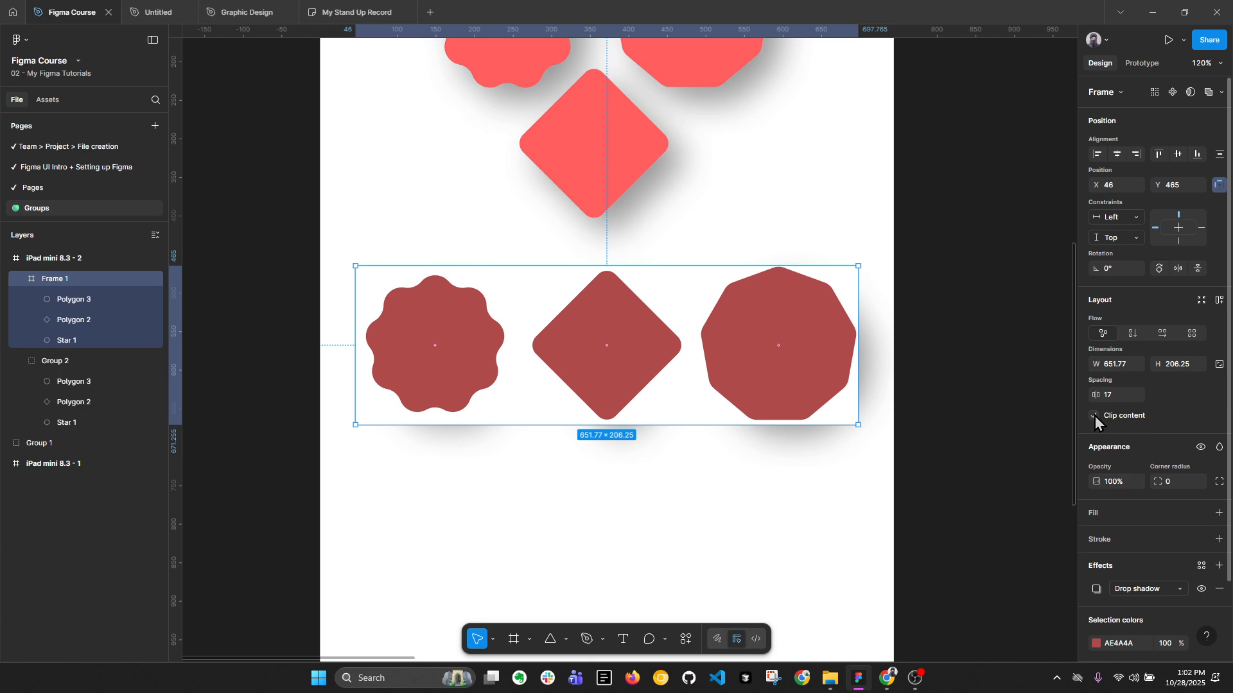
pyautogui.scroll(5, 854, 449)
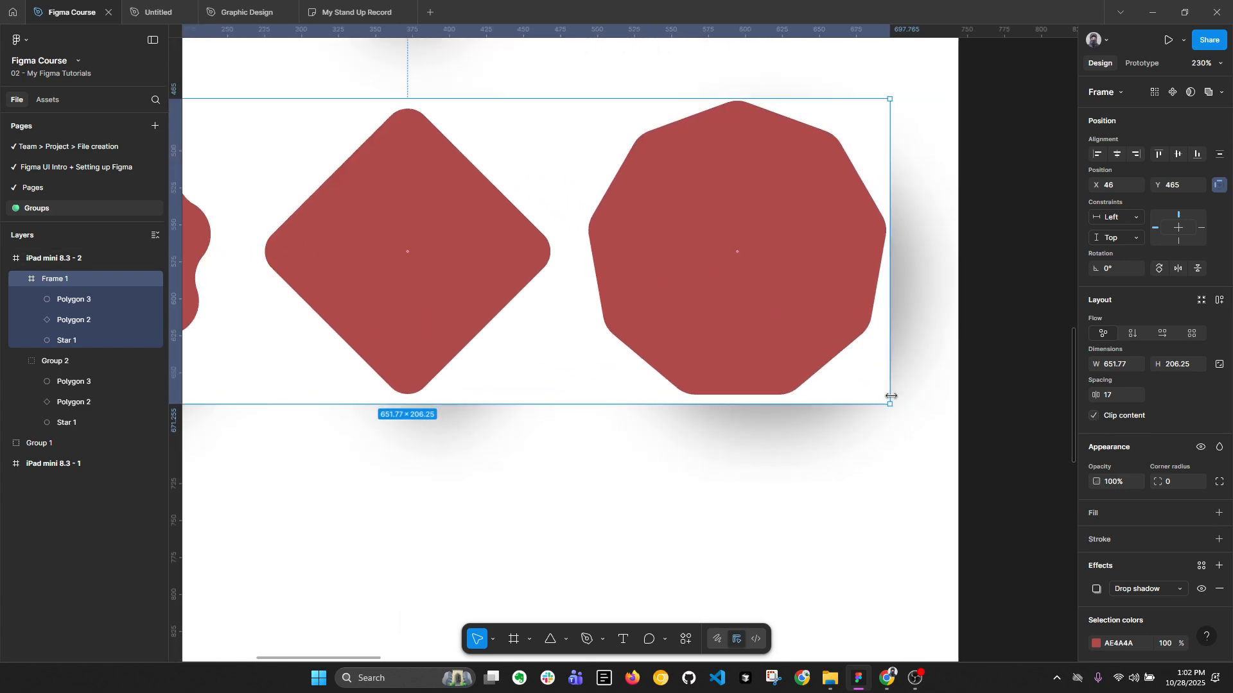
pyautogui.scroll(-1, 932, 391)
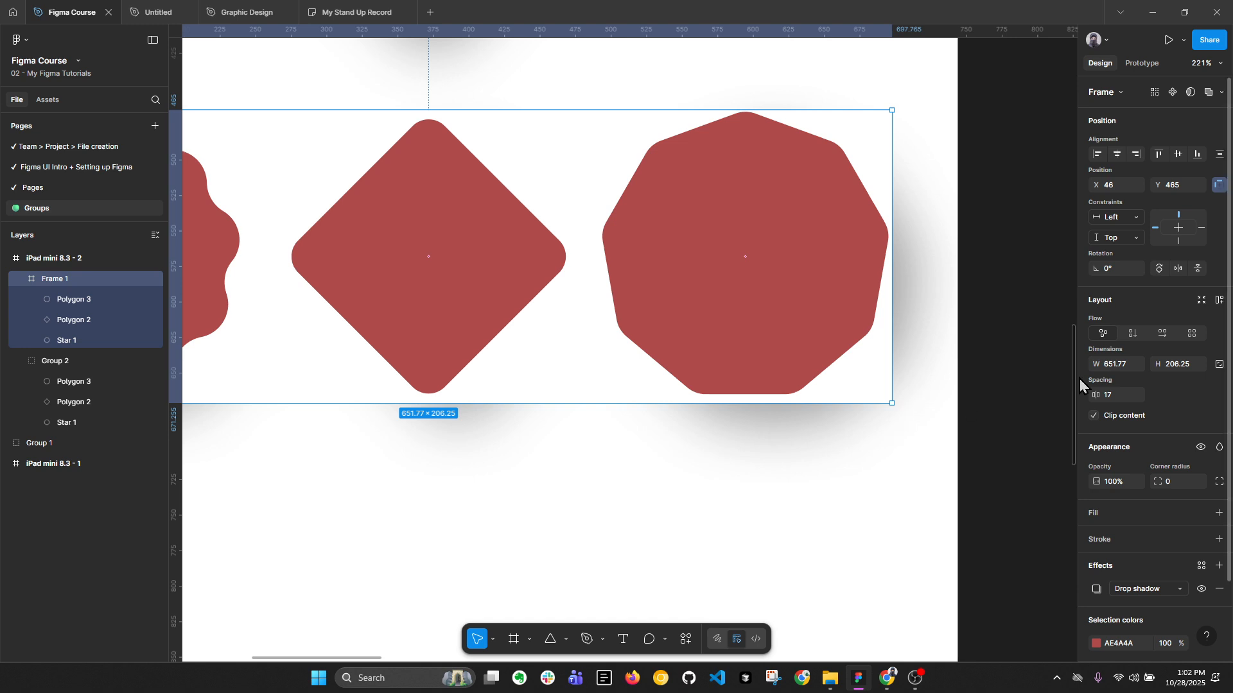
pyautogui.click(1096, 417)
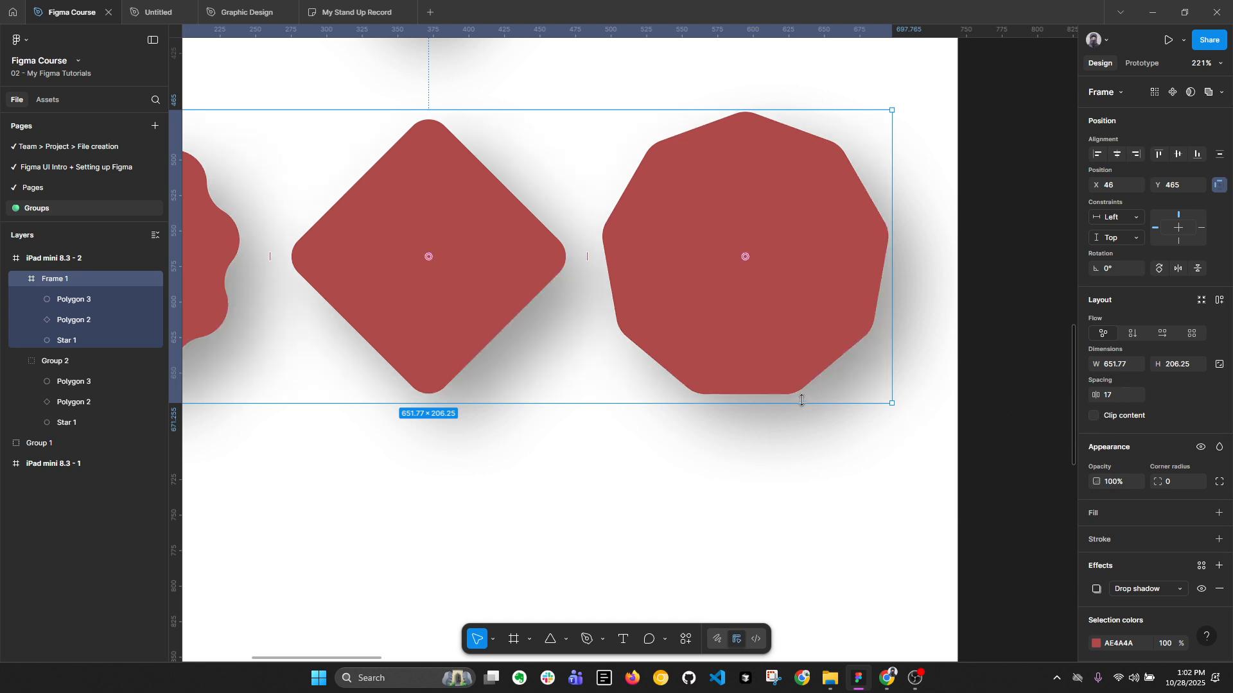
pyautogui.scroll(-5, 803, 405)
pyautogui.click(936, 353)
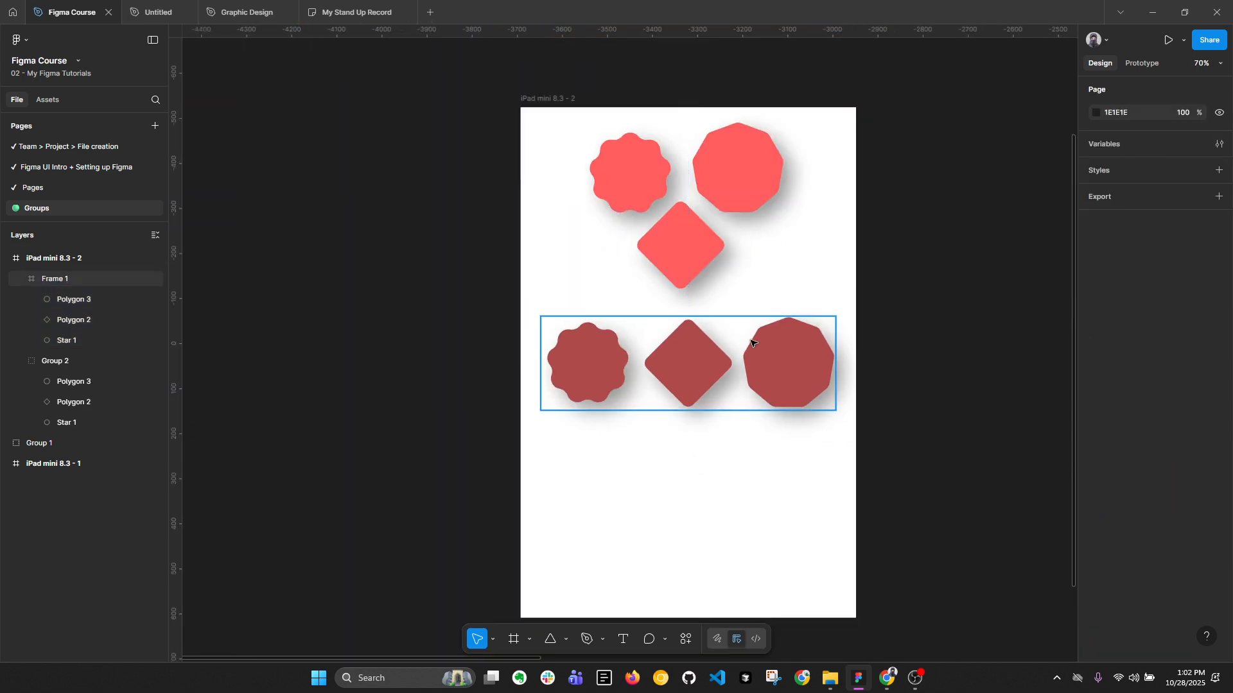
# Duplicate the whole iPad mini 8.3 - 2 frame beside the original.
pyautogui.click(691, 190)
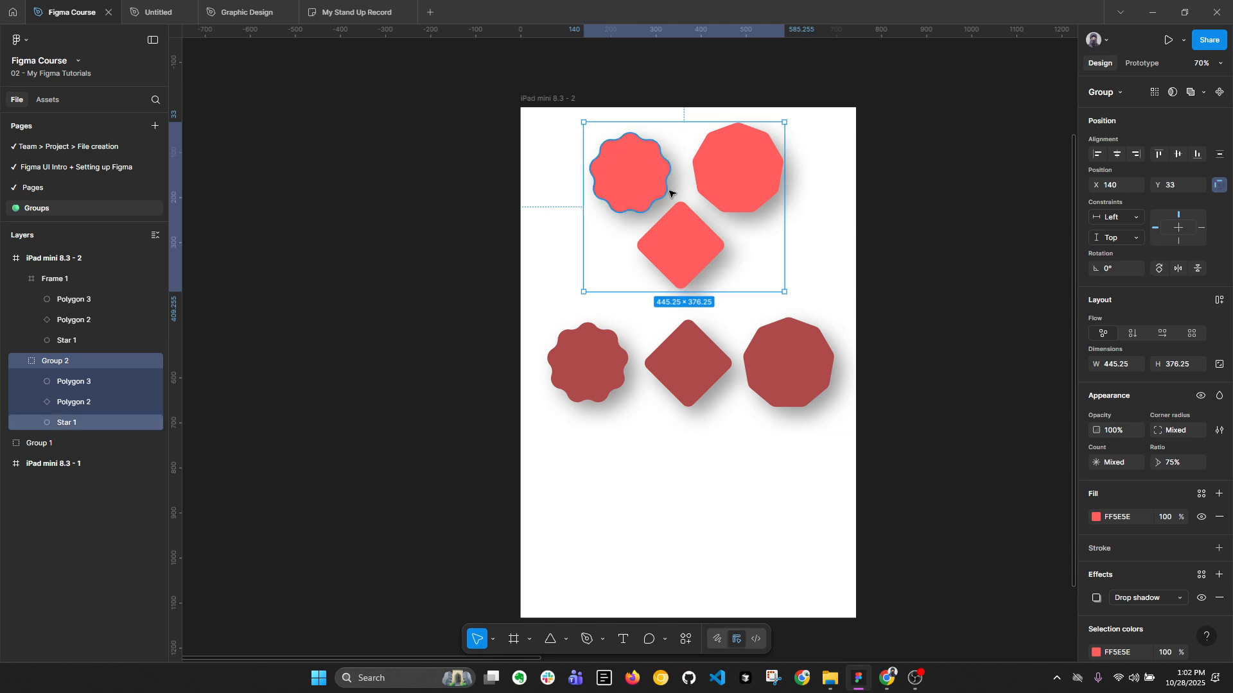
pyautogui.scroll(-2, 806, 249)
pyautogui.scroll(4, 707, 159)
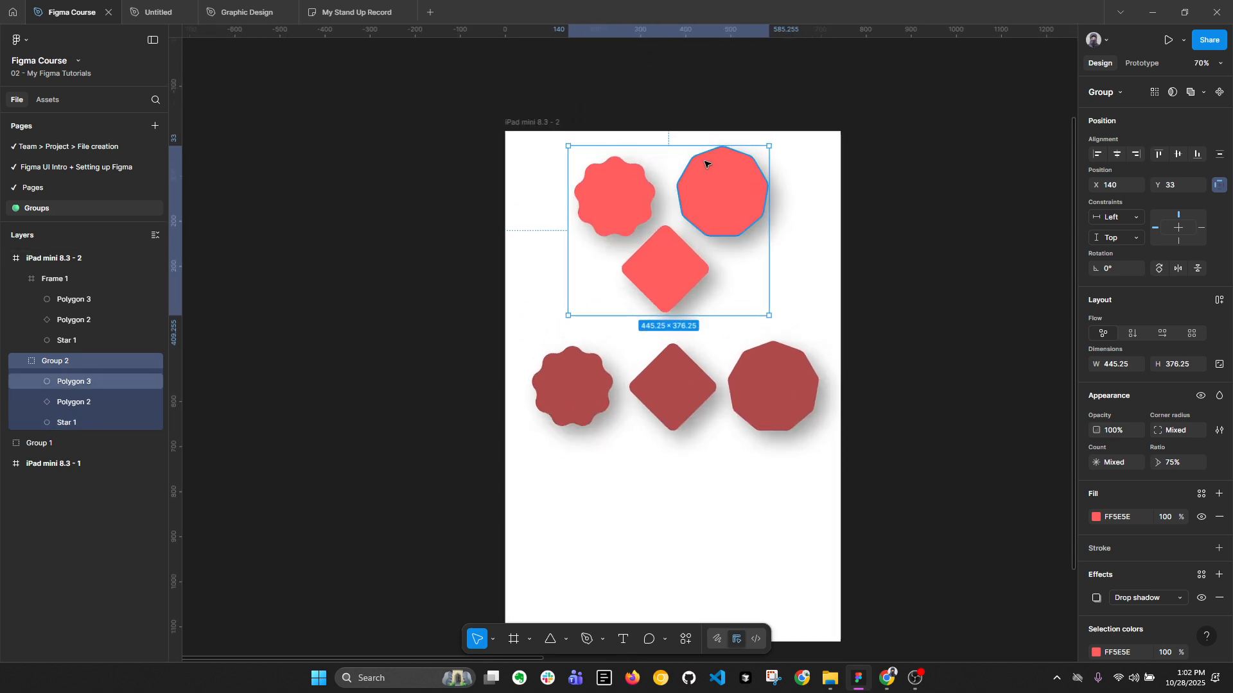
pyautogui.scroll(-4, 441, 131)
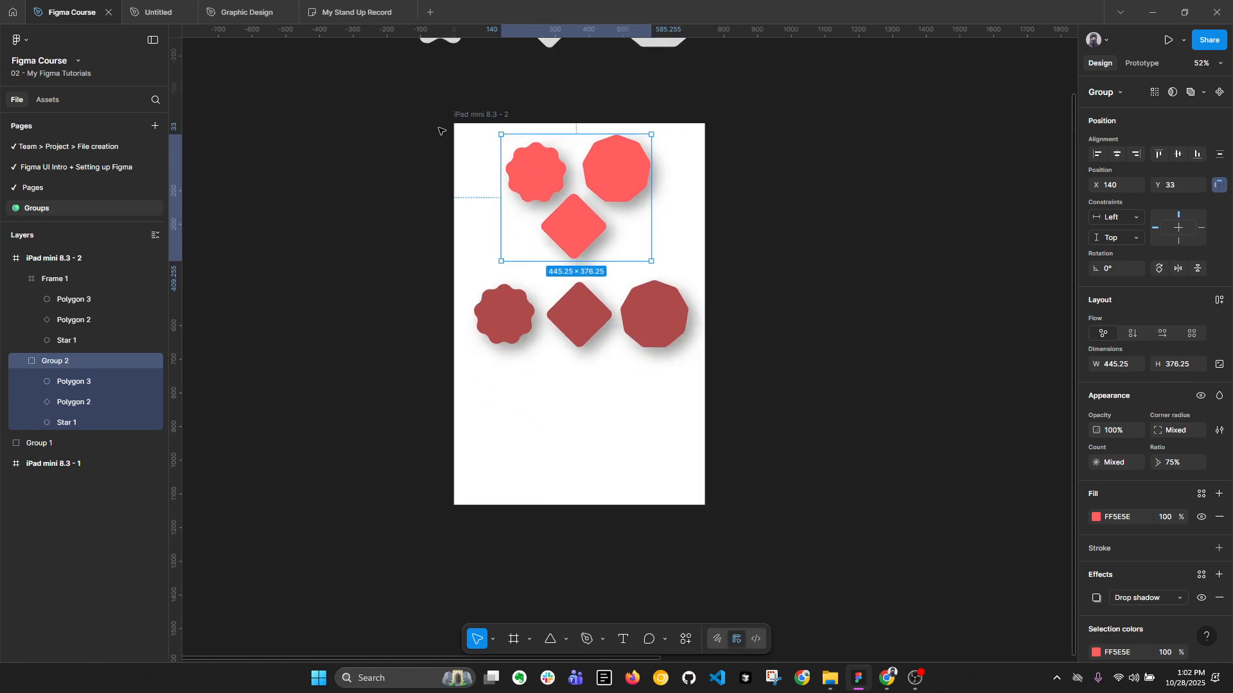
pyautogui.click(491, 115)
pyautogui.hotkey('ctrl', 'd')
pyautogui.moveTo(962, 147); pyautogui.dragTo(779, 170)
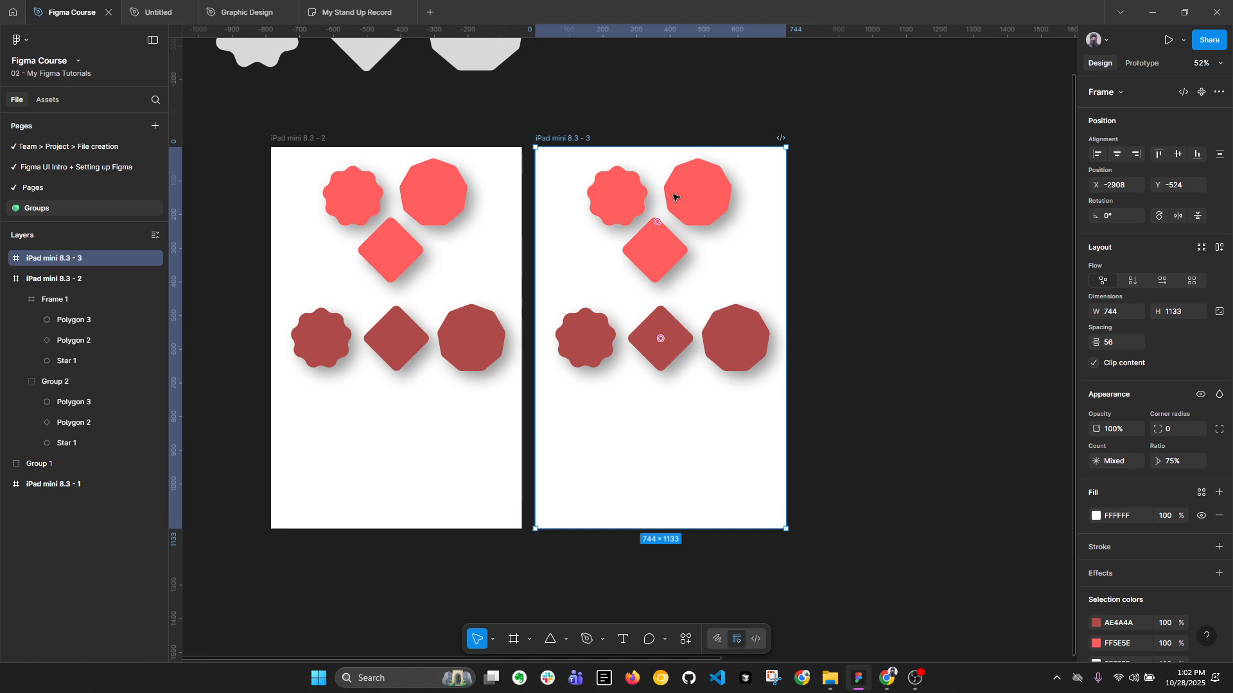
# Delete all three shapes inside the red group on the duplicated iPad frame, and undo the deletion.
pyautogui.press('Escape')
pyautogui.click(711, 184)
pyautogui.scroll(1, 599, 241)
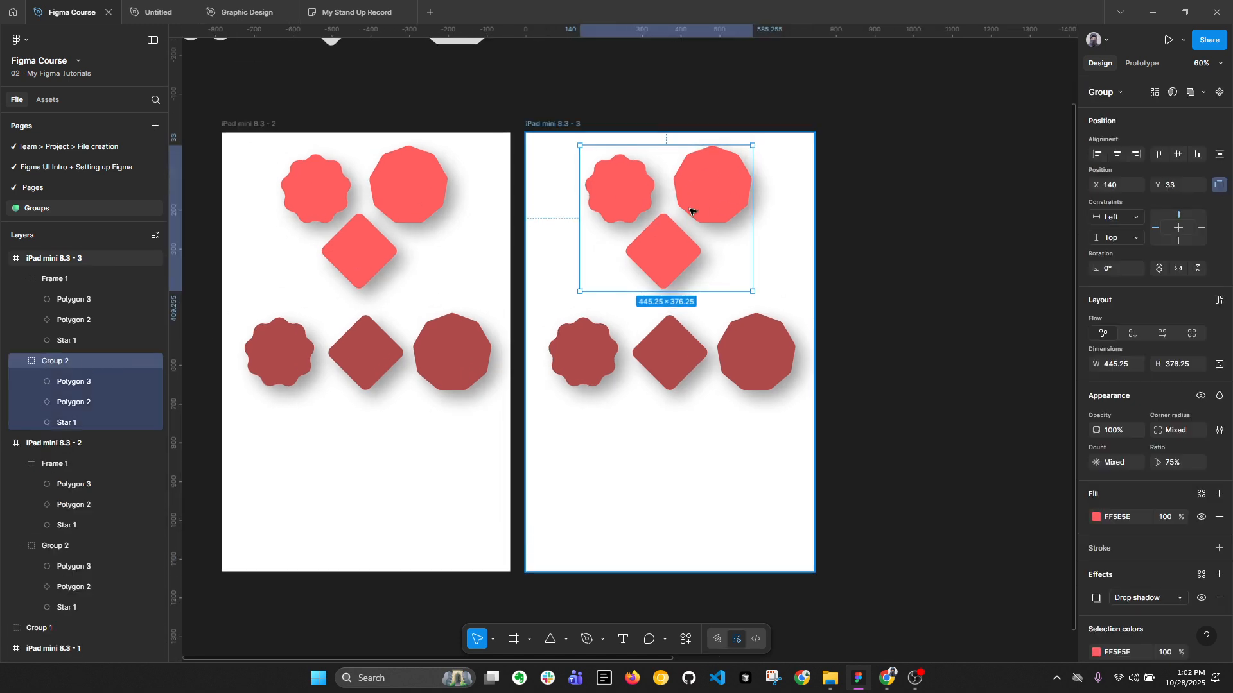
pyautogui.keyDown('ctrl'); pyautogui.click(702, 200); pyautogui.keyUp('ctrl')
pyautogui.keyDown('ctrl'); pyautogui.keyDown('shift'); pyautogui.click(617, 194); pyautogui.keyUp('shift'); pyautogui.keyUp('ctrl')
pyautogui.keyDown('ctrl'); pyautogui.keyDown('shift'); pyautogui.click(666, 264); pyautogui.keyUp('shift'); pyautogui.keyUp('ctrl')
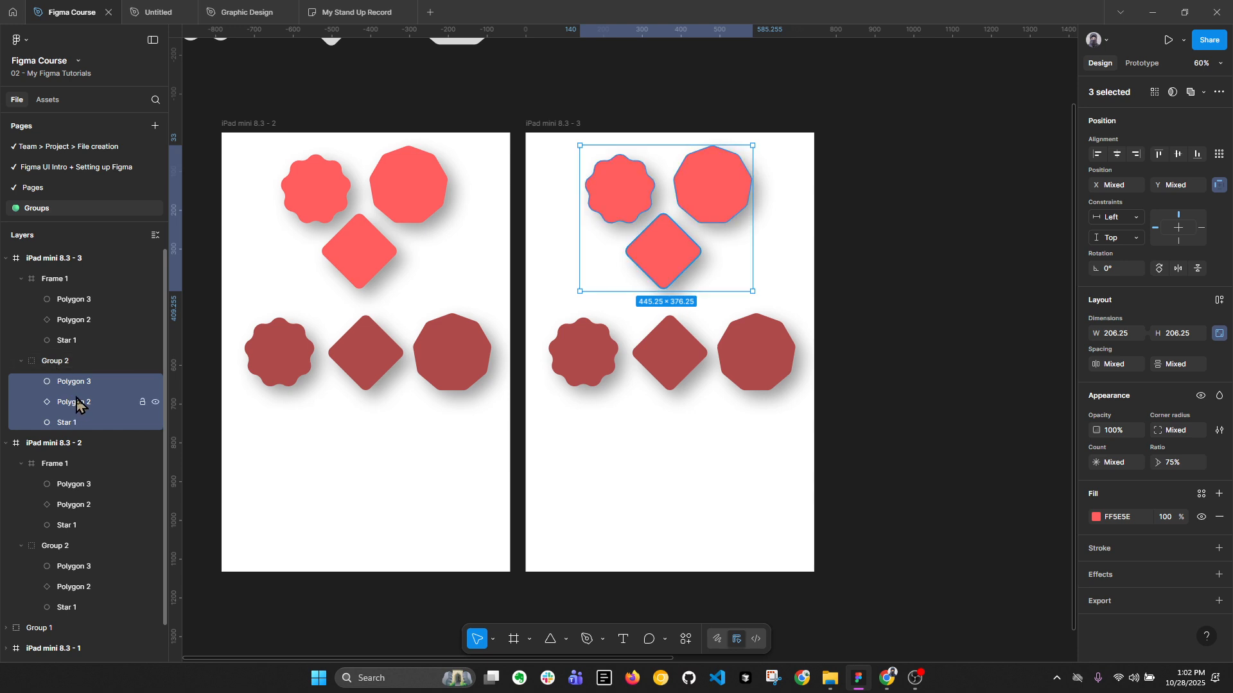
pyautogui.press('Delete')
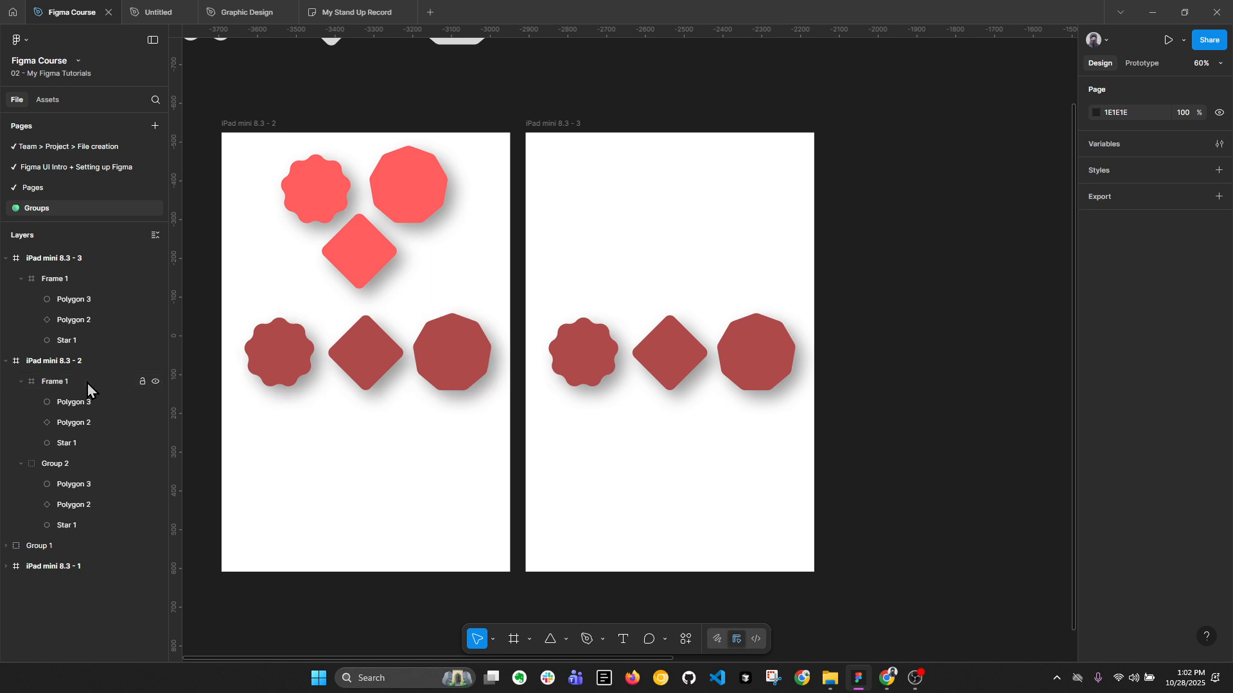
pyautogui.hotkey('ctrl', 'z')
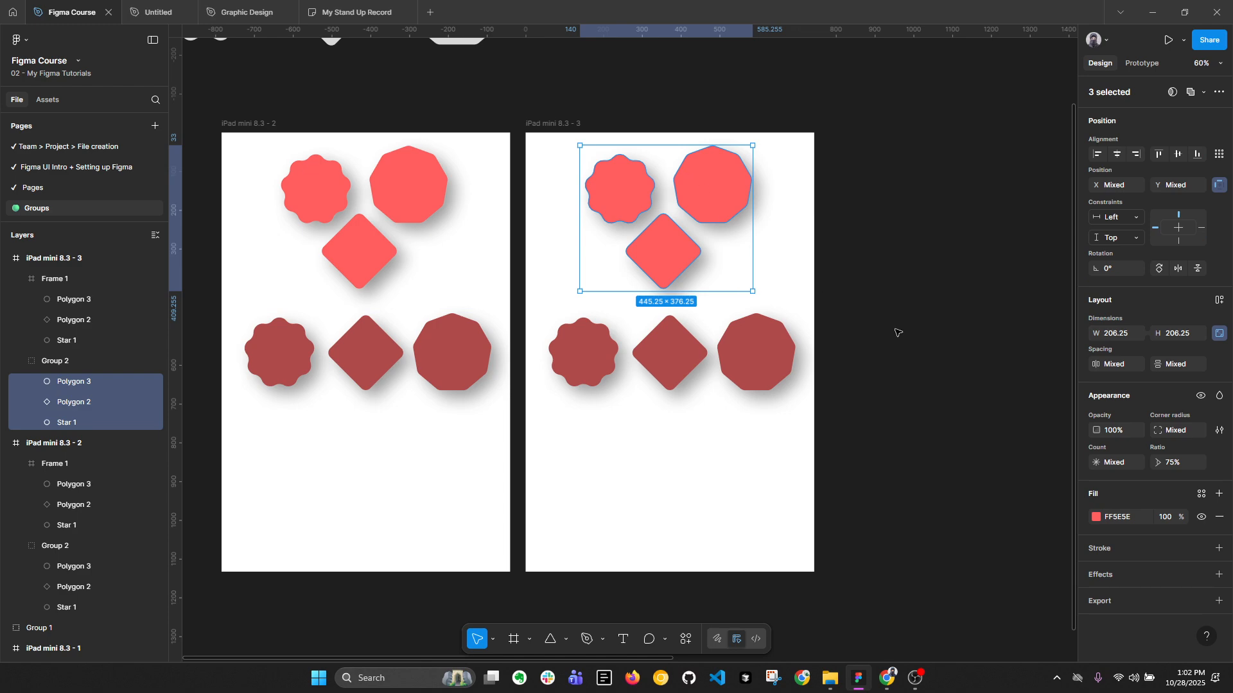
pyautogui.click(895, 330)
# Select the frame holding the dark red shapes on the duplicated iPad frame and add a fill to it.
pyautogui.click(757, 337)
pyautogui.keyDown('shift'); pyautogui.click(671, 347); pyautogui.keyUp('shift')
pyautogui.keyDown('shift'); pyautogui.click(584, 352); pyautogui.keyUp('shift')
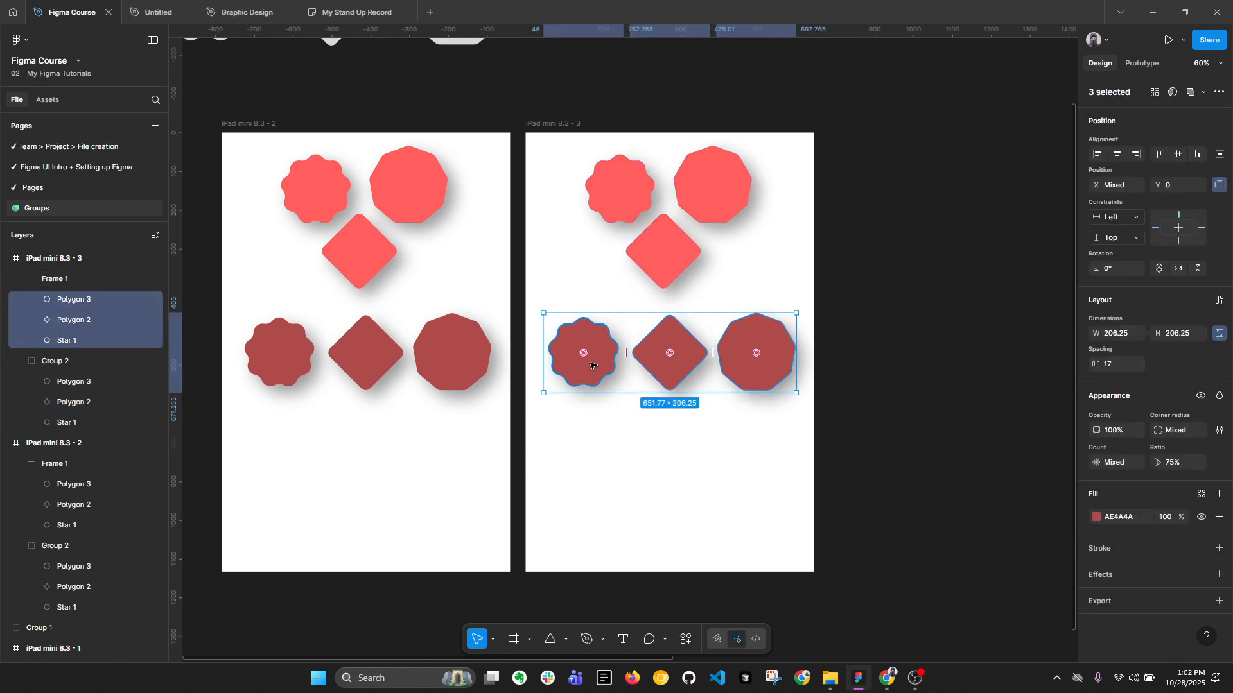
pyautogui.click(73, 283)
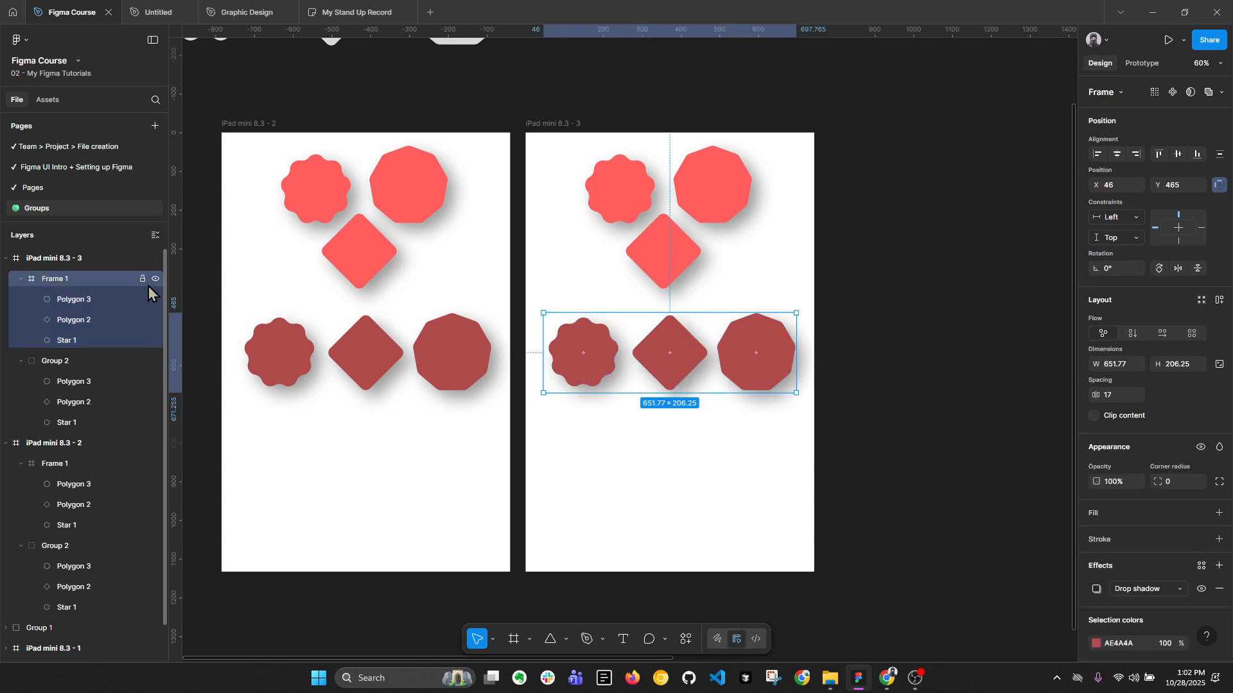
pyautogui.click(1219, 512)
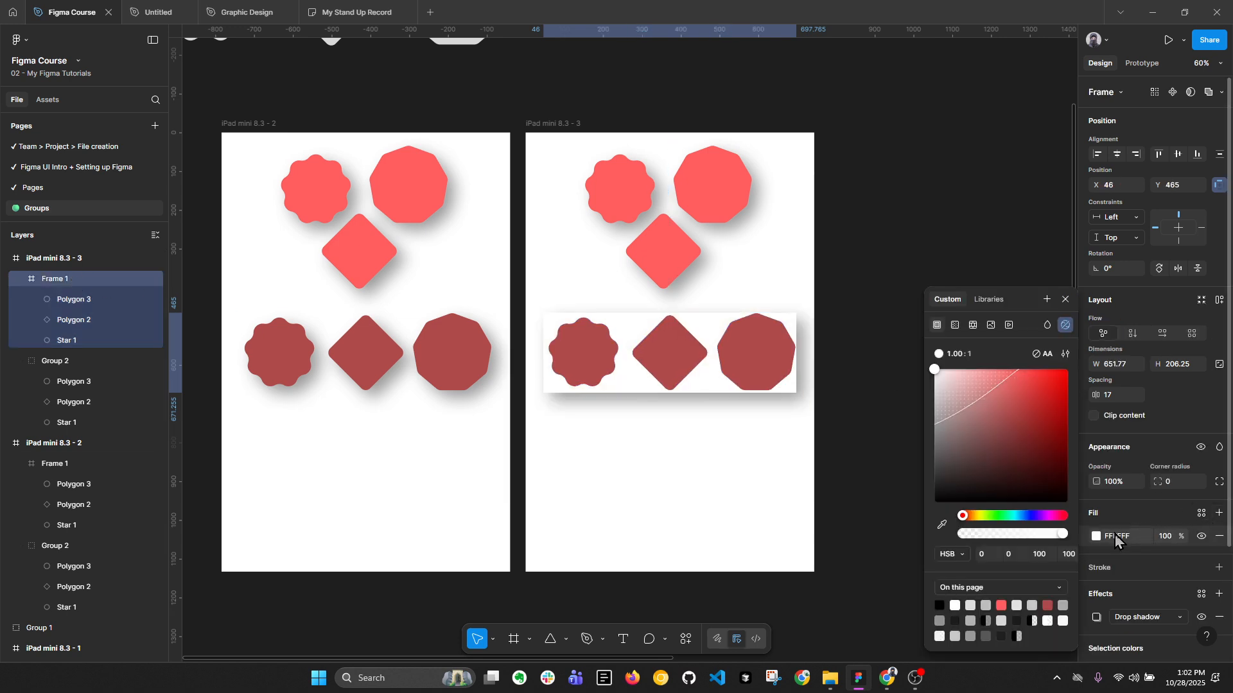
# Change the fill color of the frame behind the dark red shapes to muted blue 545C92.
pyautogui.click(1096, 537)
pyautogui.click(1096, 536)
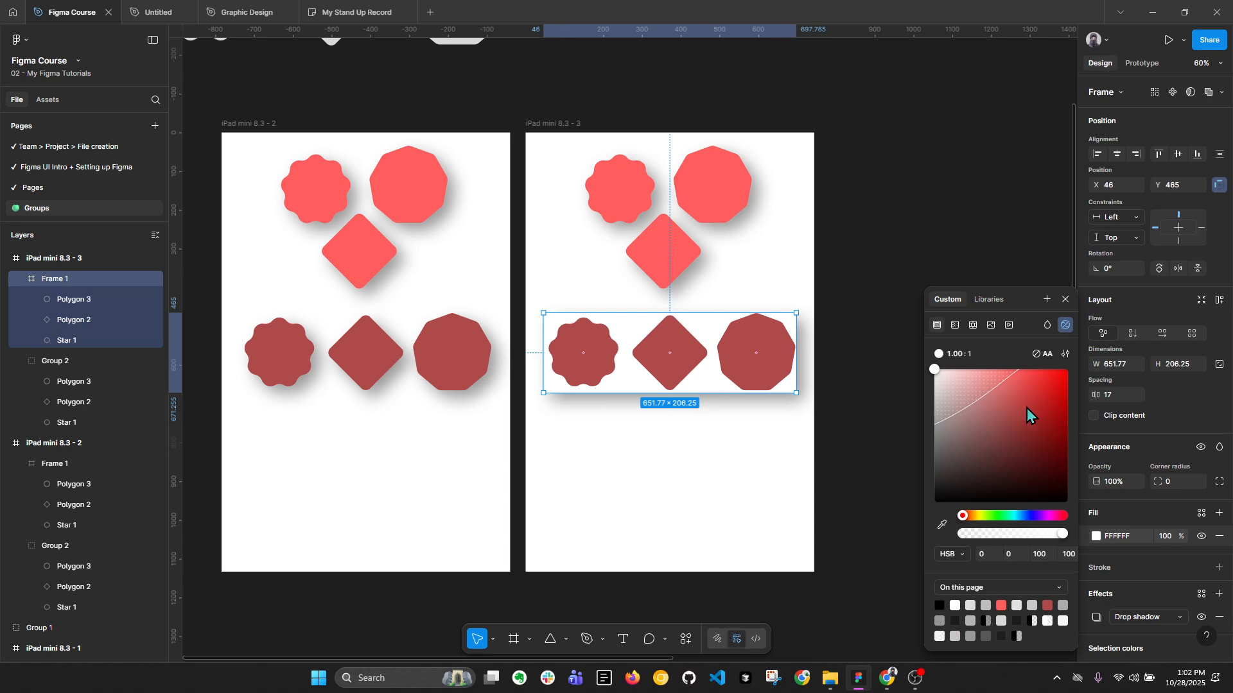
pyautogui.moveTo(1027, 410); pyautogui.dragTo(1028, 518)
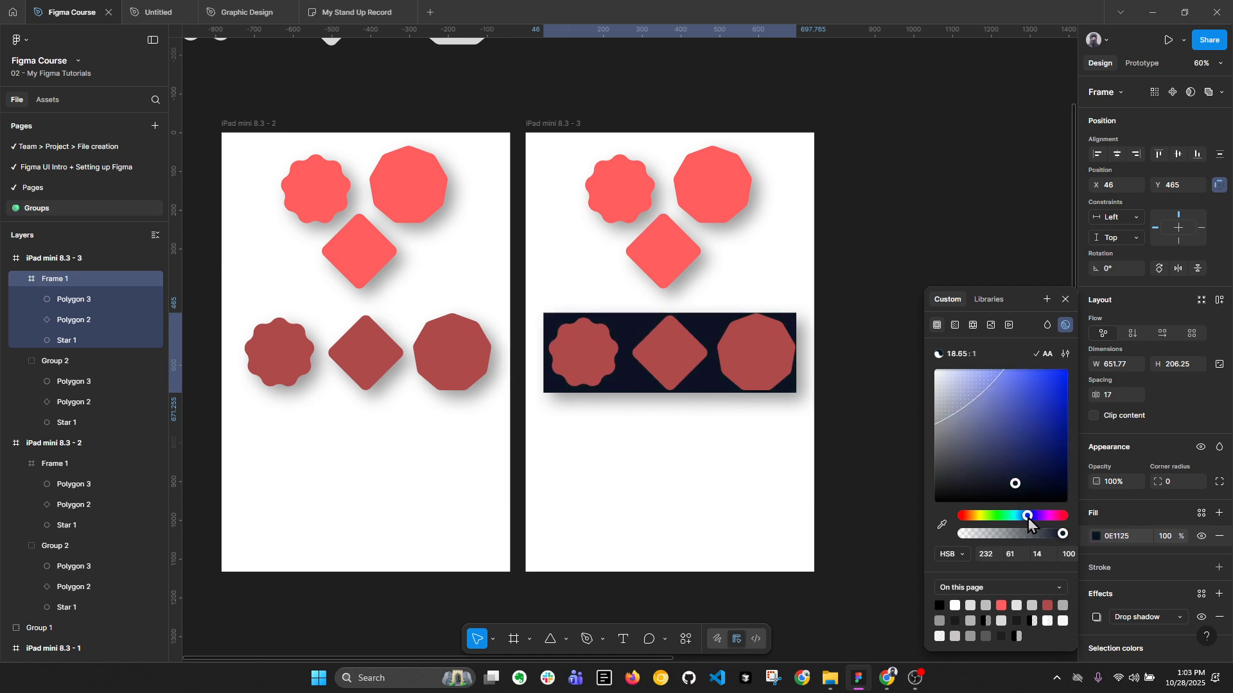
pyautogui.moveTo(1002, 476); pyautogui.dragTo(991, 433)
pyautogui.click(1063, 299)
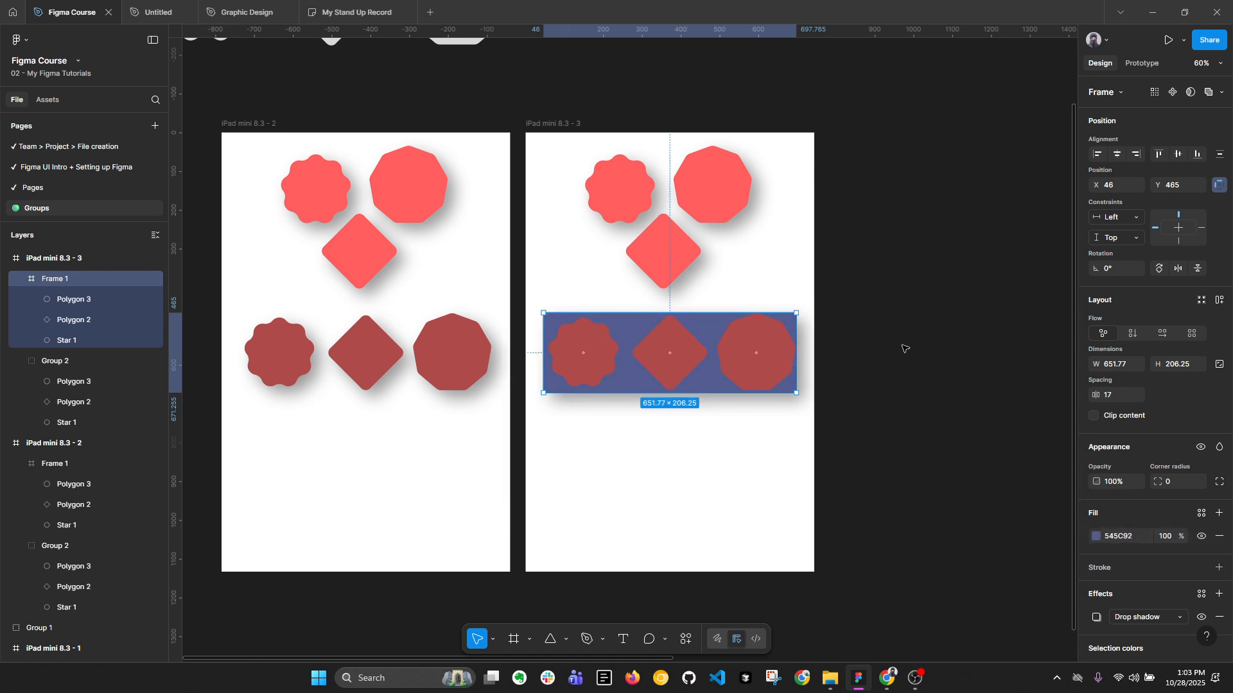
# Select the bright red group on the iPad mini 8.3 - 3 frame and examine its fill settings.
pyautogui.click(907, 333)
pyautogui.click(682, 218)
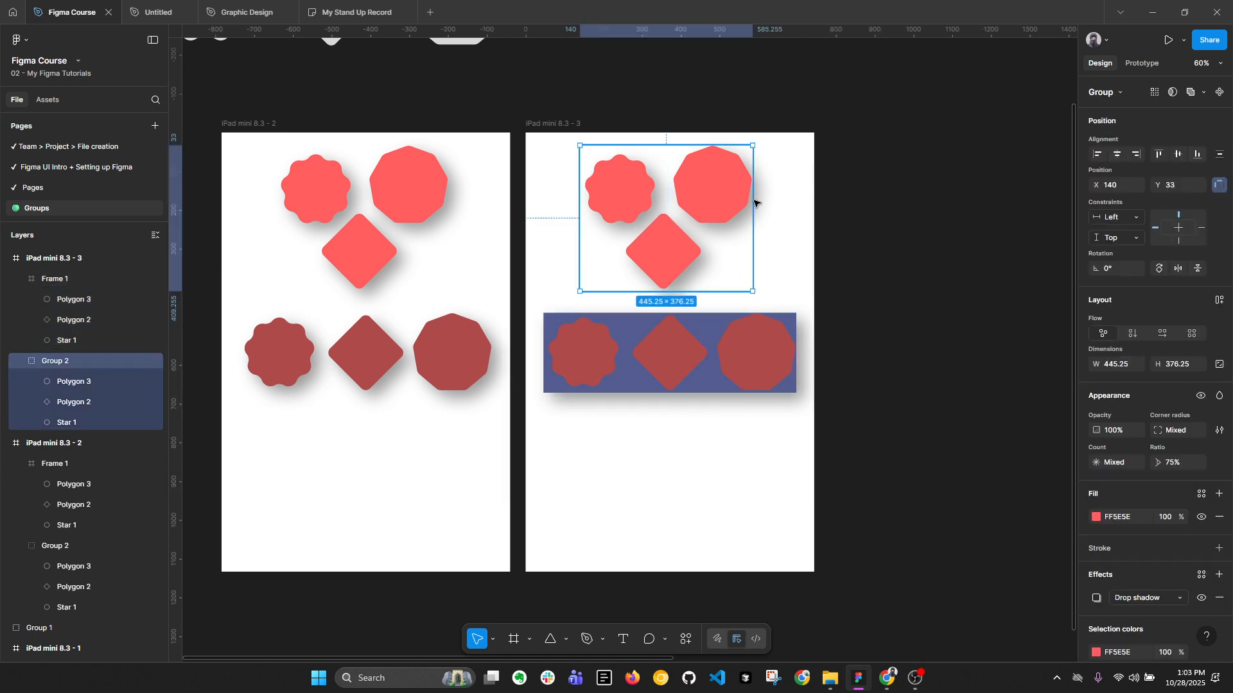
pyautogui.scroll(-2, 1156, 495)
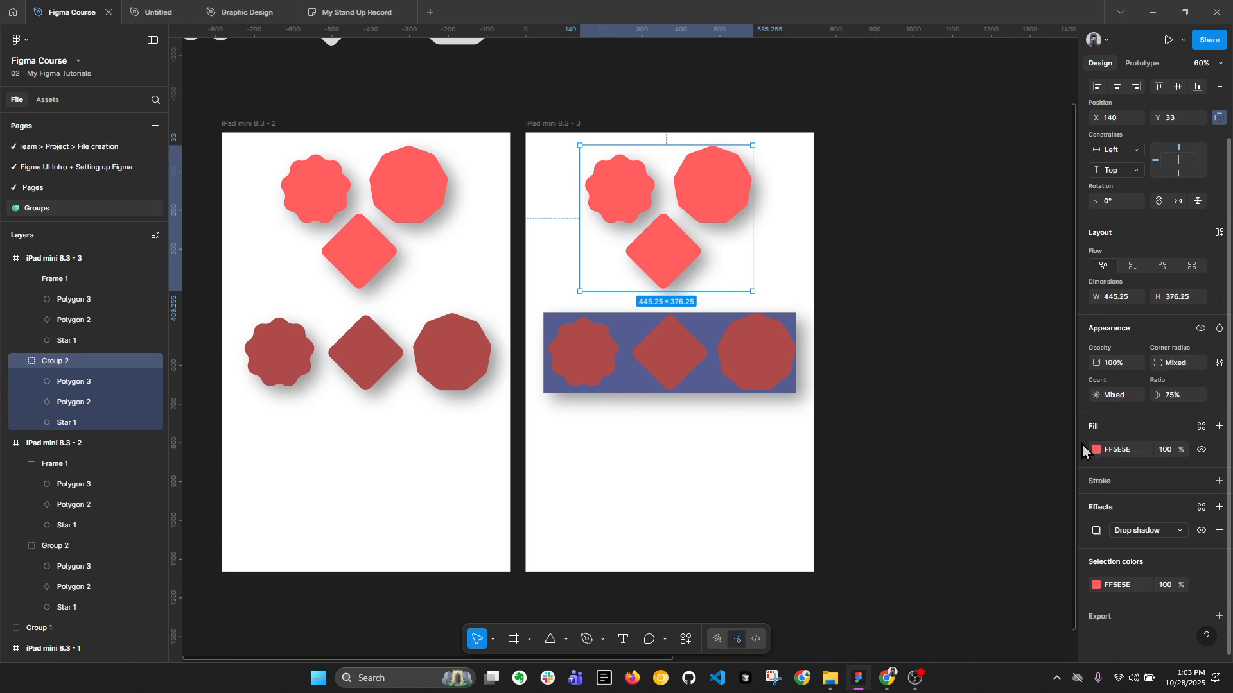
# Delete all three dark red shapes inside the blue frame on iPad mini 8.3 - 3, and select the emptied frame.
pyautogui.click(596, 377)
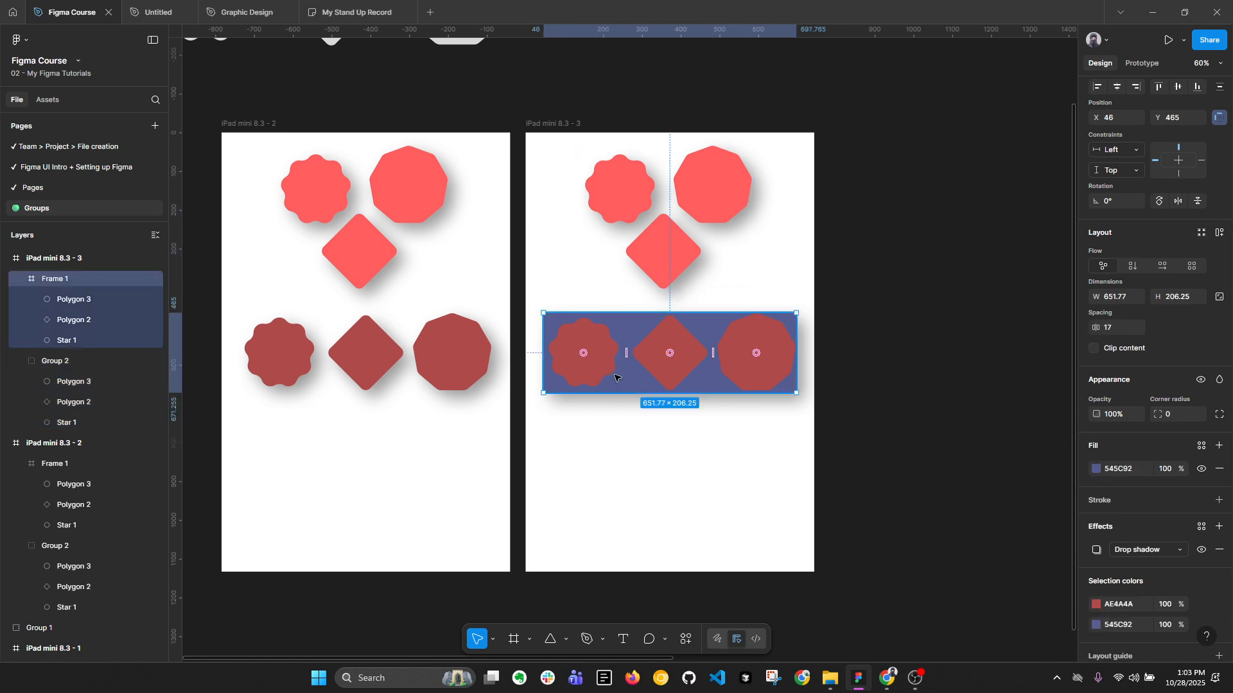
pyautogui.doubleClick(673, 370)
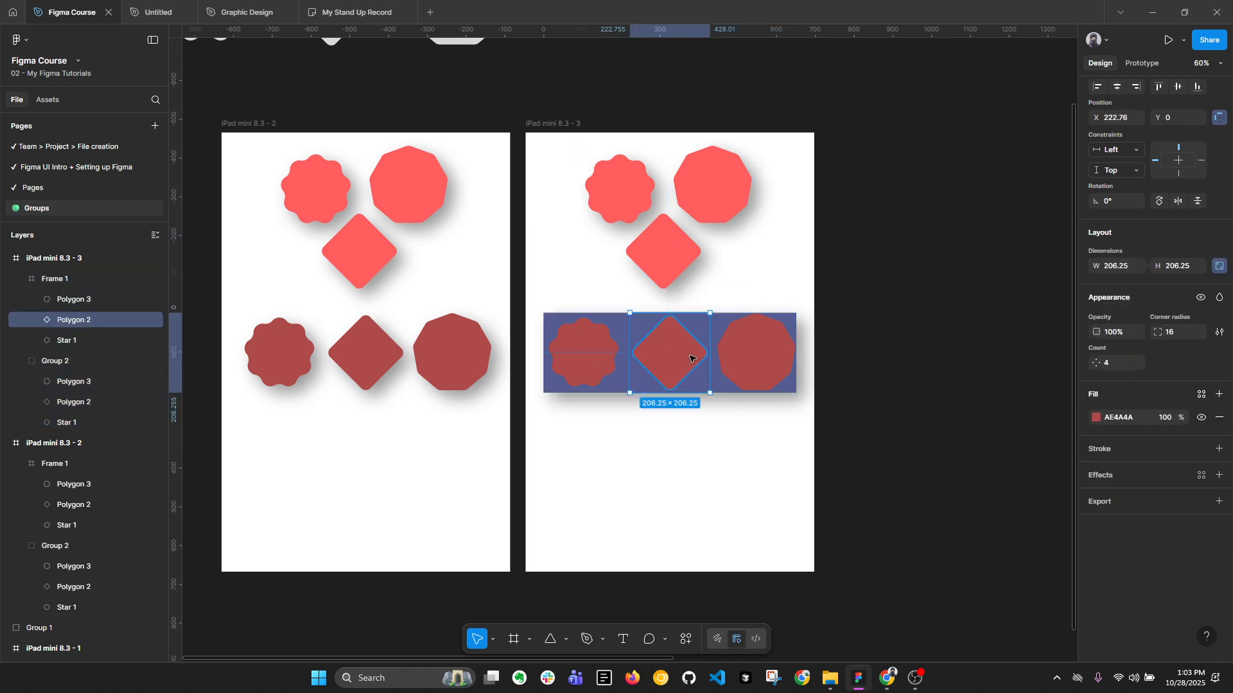
pyautogui.keyDown('shift'); pyautogui.click(751, 353); pyautogui.keyUp('shift')
pyautogui.keyDown('shift'); pyautogui.click(602, 367); pyautogui.keyUp('shift')
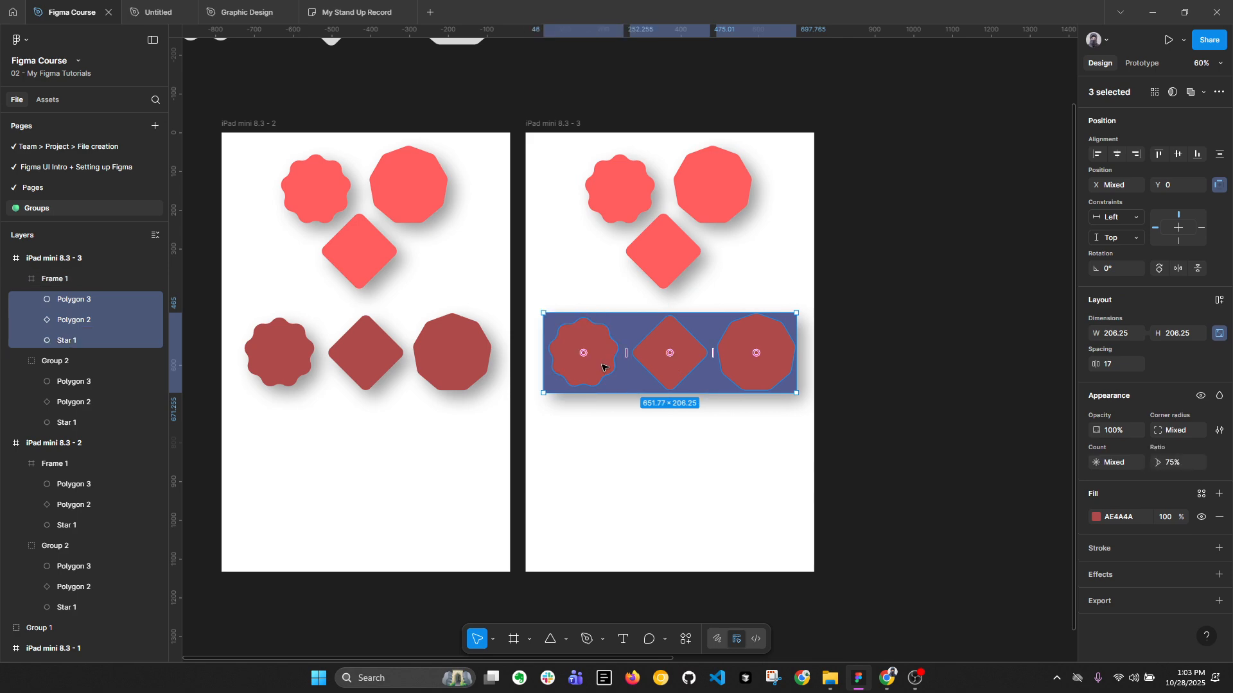
pyautogui.press('Delete')
pyautogui.click(737, 348)
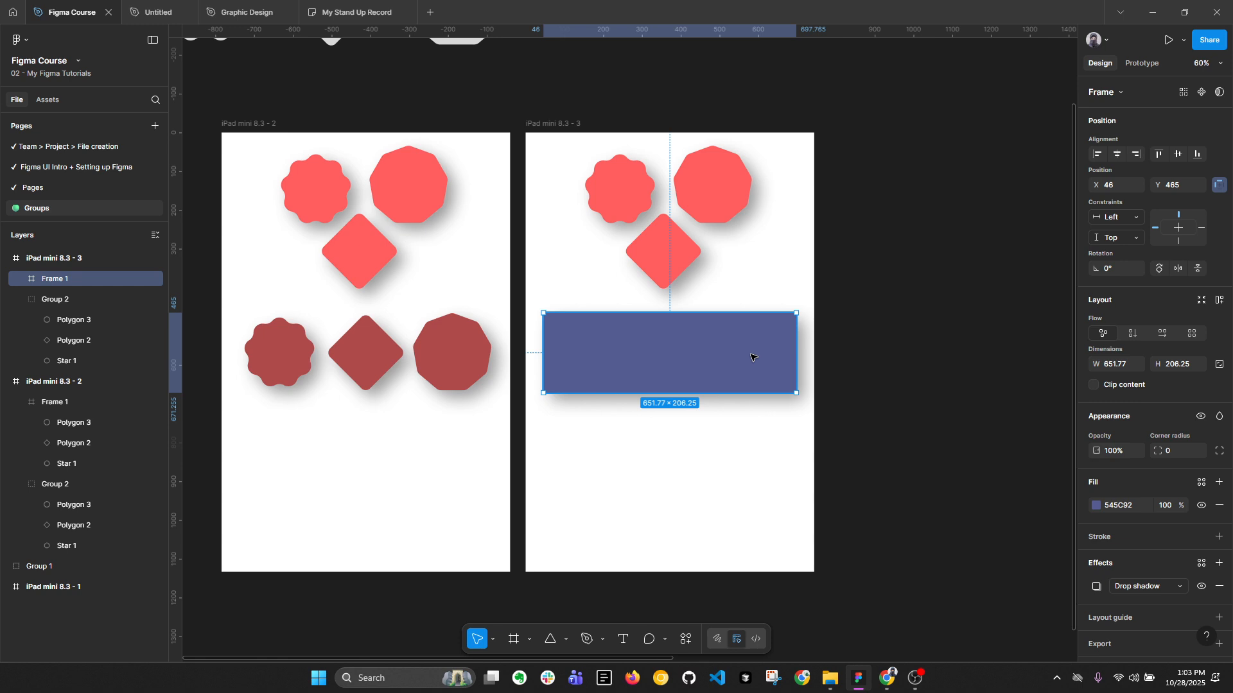
# Collapse all layers in the layer list and clear the selection on the canvas.
pyautogui.hotkey('alt', 'l')
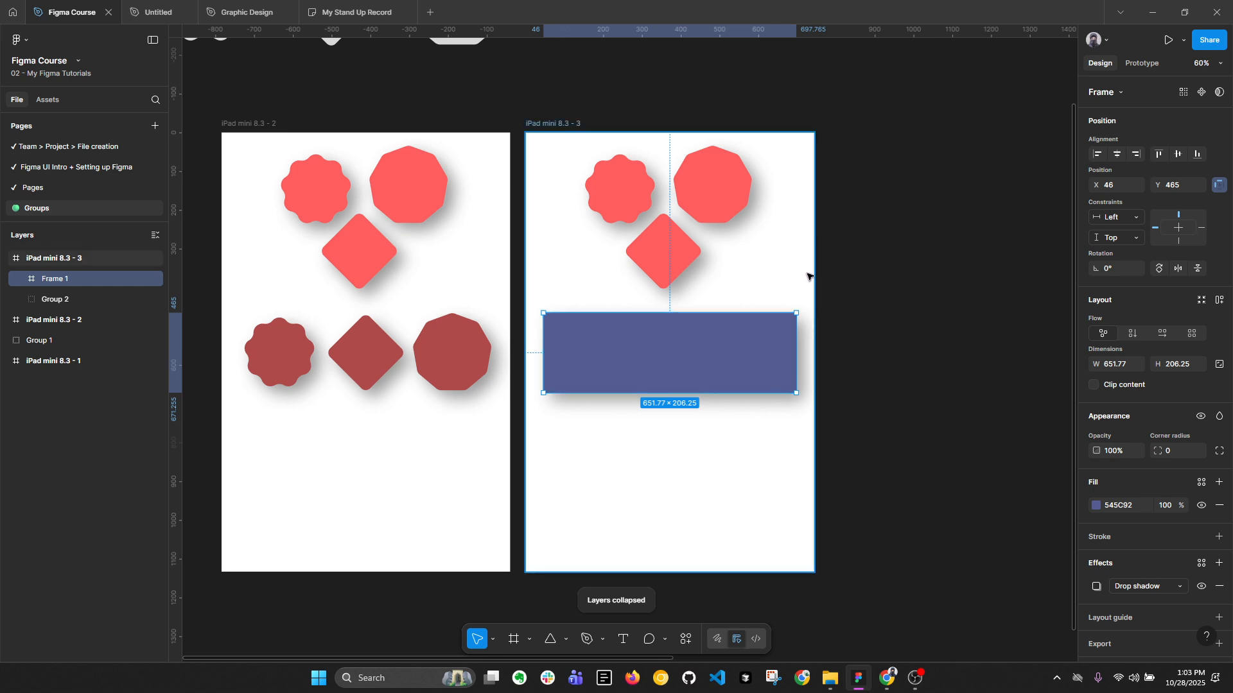
pyautogui.scroll(-1, 812, 273)
pyautogui.click(888, 302)
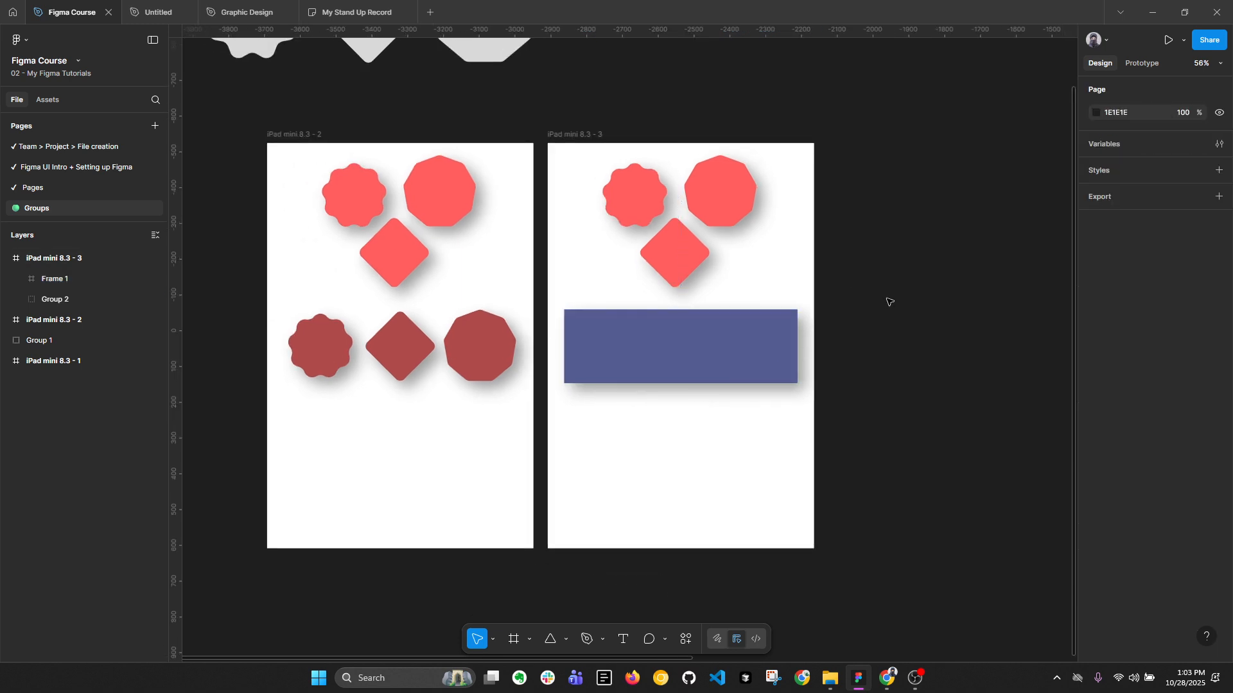